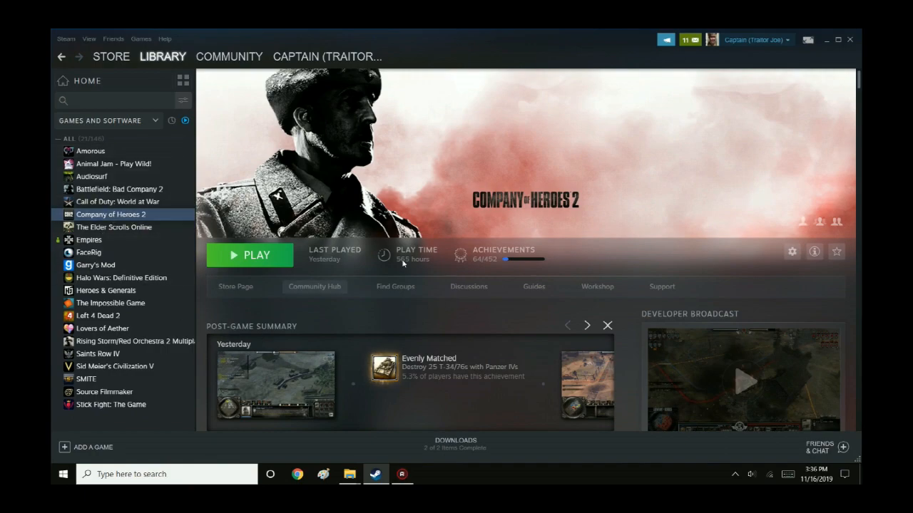
scroll(428, 343, down, 8)
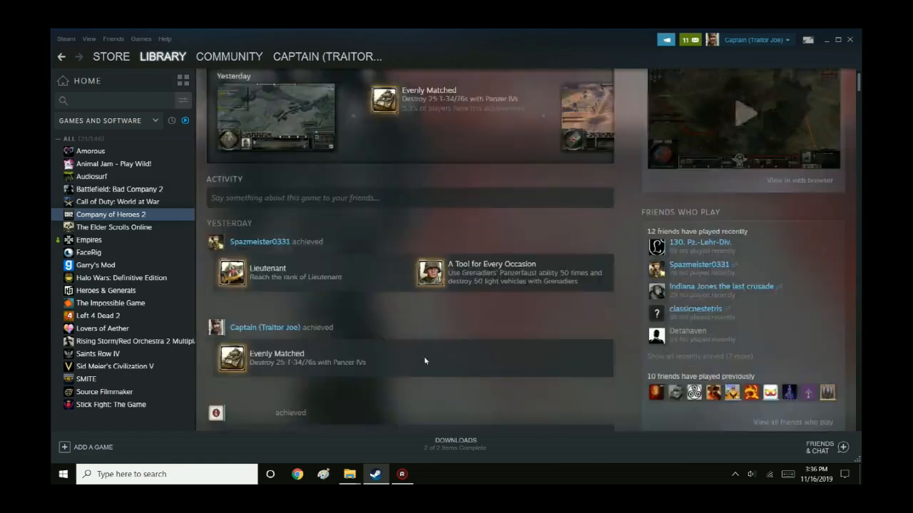
scroll(425, 357, up, 8)
scroll(425, 362, down, 6)
scroll(423, 357, up, 7)
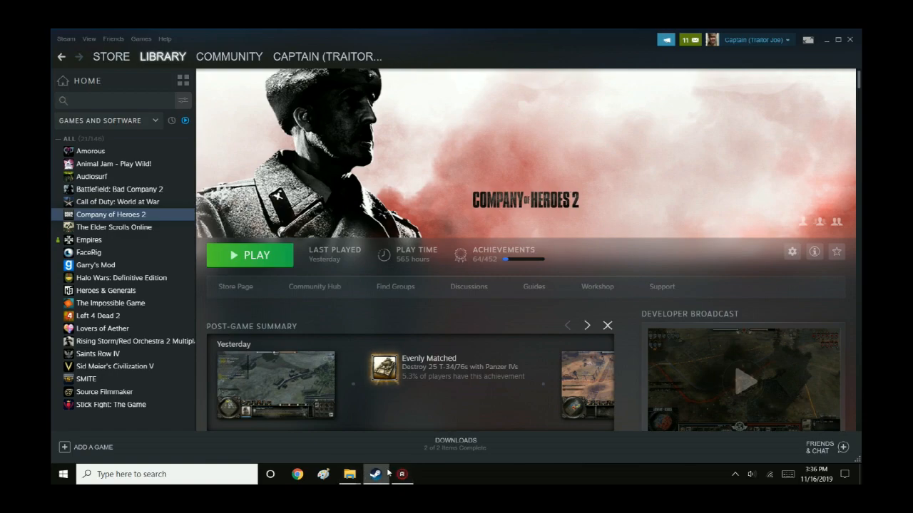
mouse_move(389, 471)
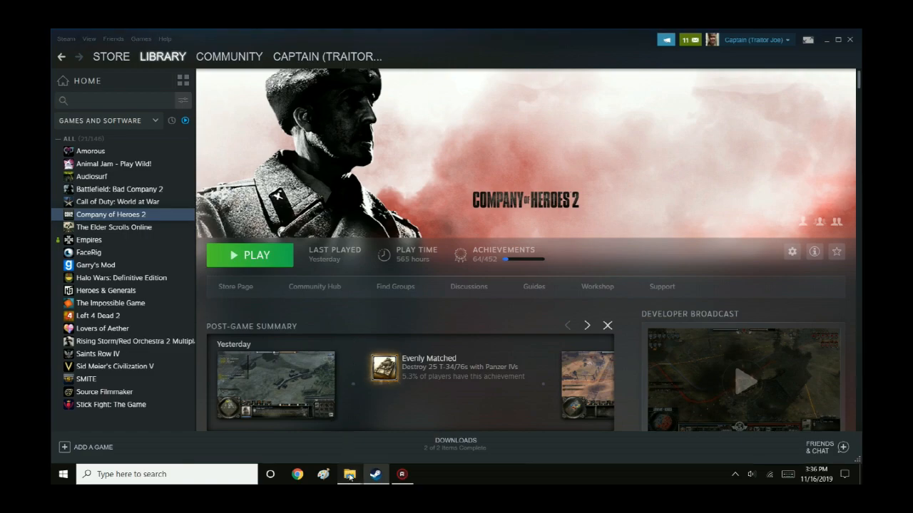
Step: Bring up both open File Explorer windows and go up from the Steam common folder to the root of Windows8_OS (C:)
mouse_move(349, 475)
click(307, 440)
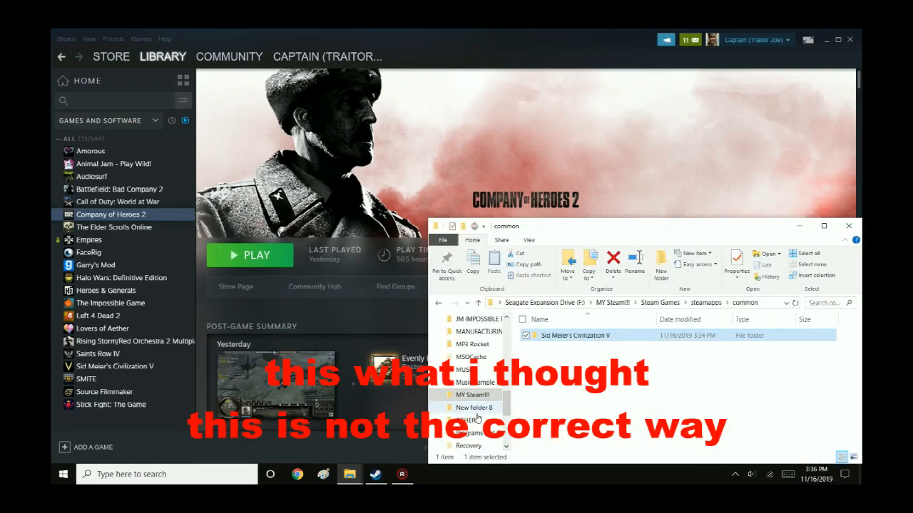
click(395, 437)
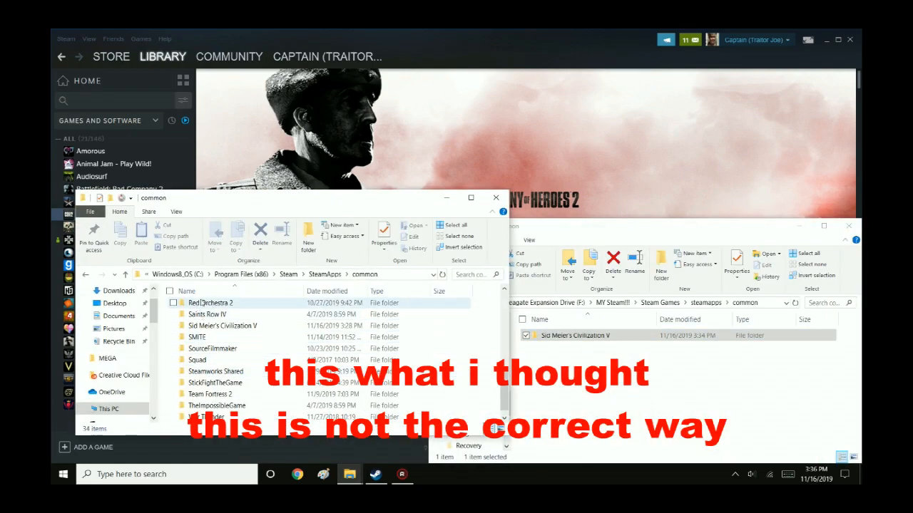
click(325, 274)
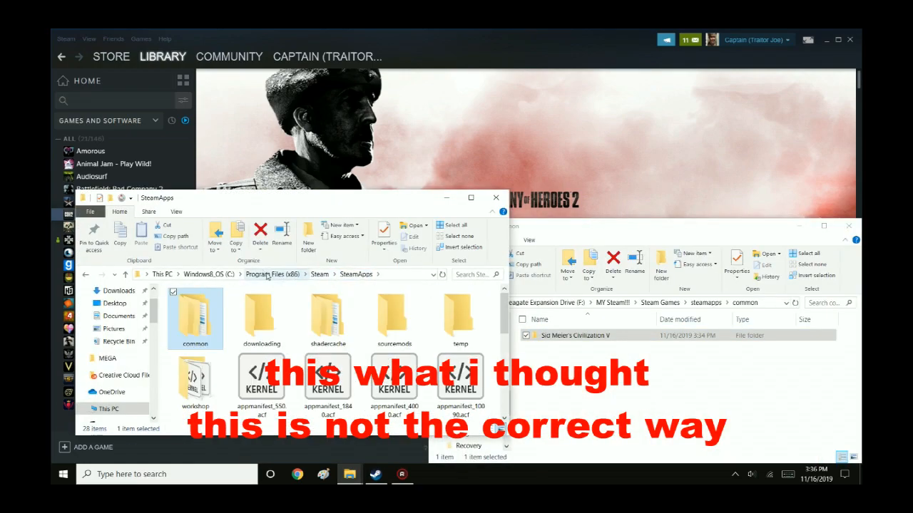
click(280, 274)
click(201, 275)
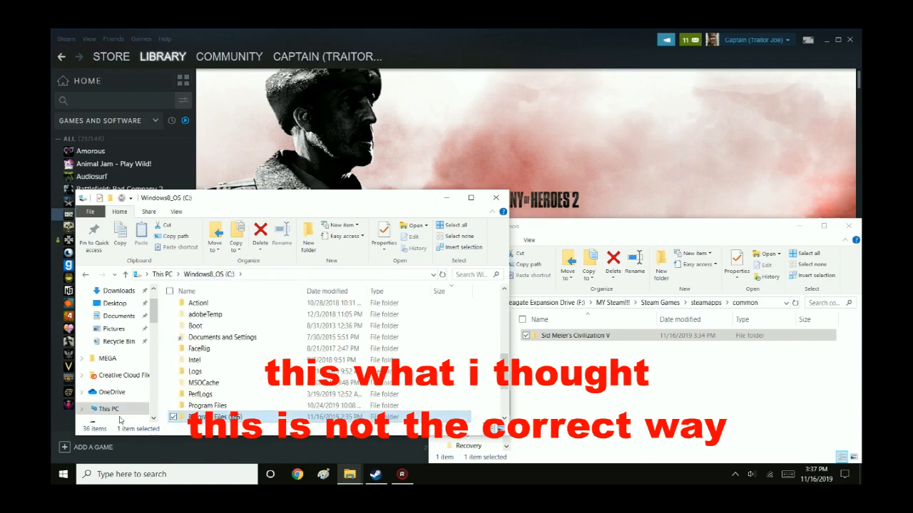
Step: Browse from This PC into Windows8_OS (C:) and look through the Program Files (x86) folder
click(113, 408)
double_click(346, 370)
scroll(300, 358, down, 9)
scroll(294, 363, up, 5)
scroll(293, 362, down, 2)
scroll(224, 353, down, 3)
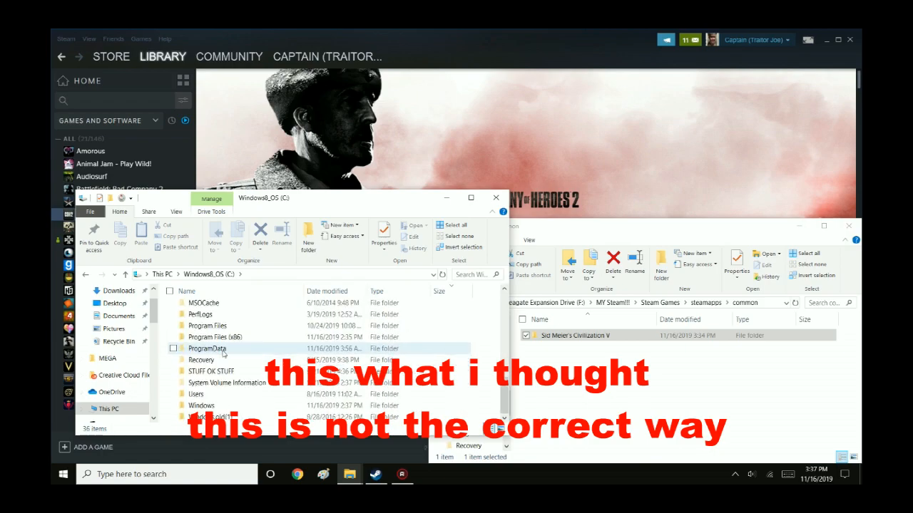
double_click(311, 339)
scroll(308, 355, down, 10)
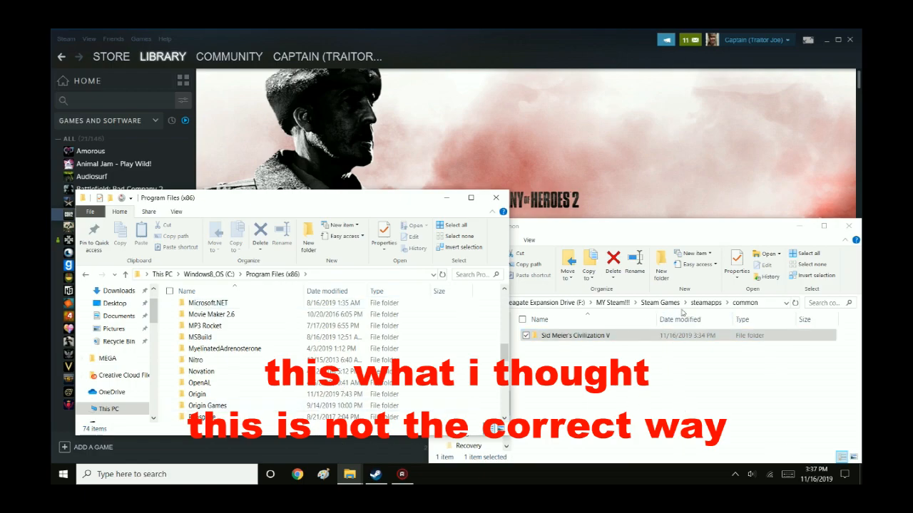
Step: Go up to the MY Steam!!! folder on Seagate Expansion Drive (F:) and close its window
click(607, 303)
click(606, 303)
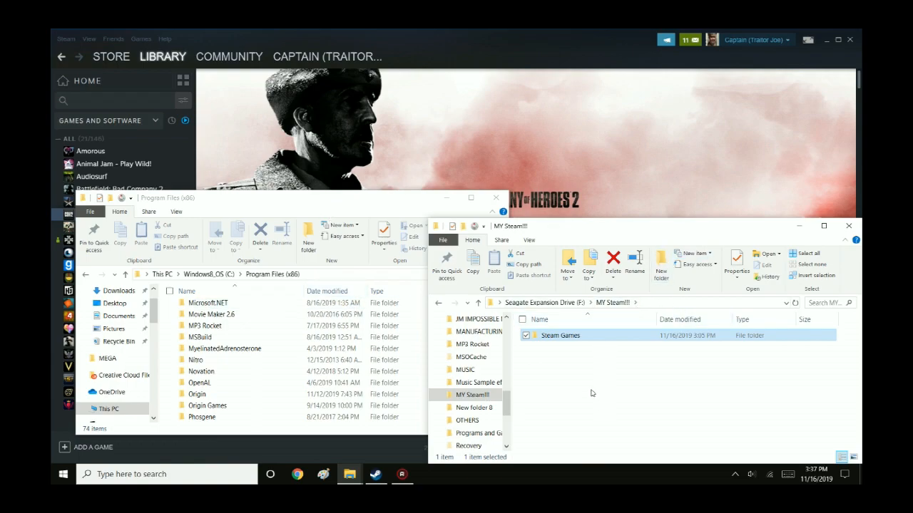
click(849, 225)
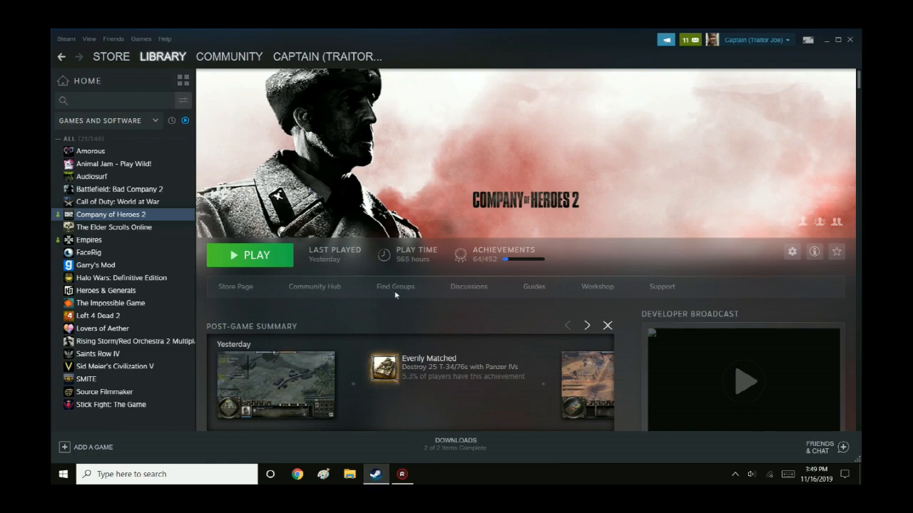
Step: Open a new File Explorer window and browse through This PC to the Windows8_OS (C:) drive
click(349, 474)
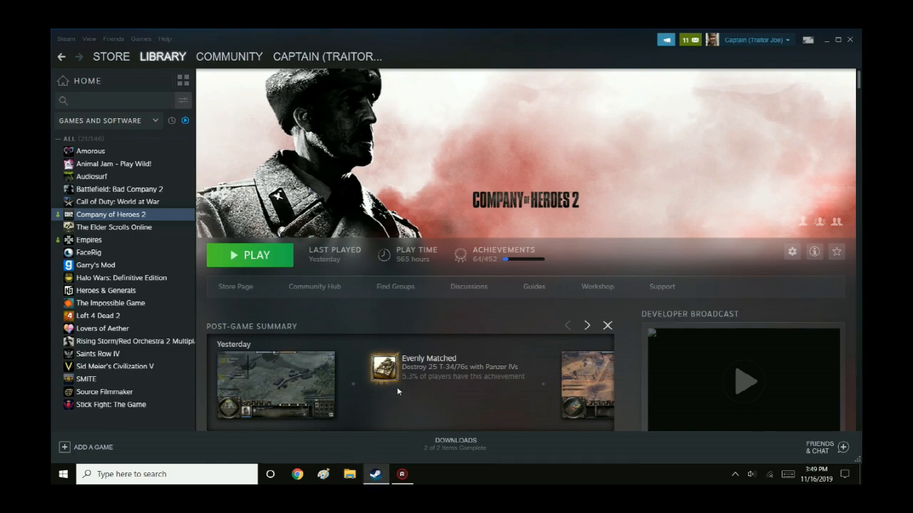
scroll(360, 315, down, 4)
scroll(342, 316, up, 1)
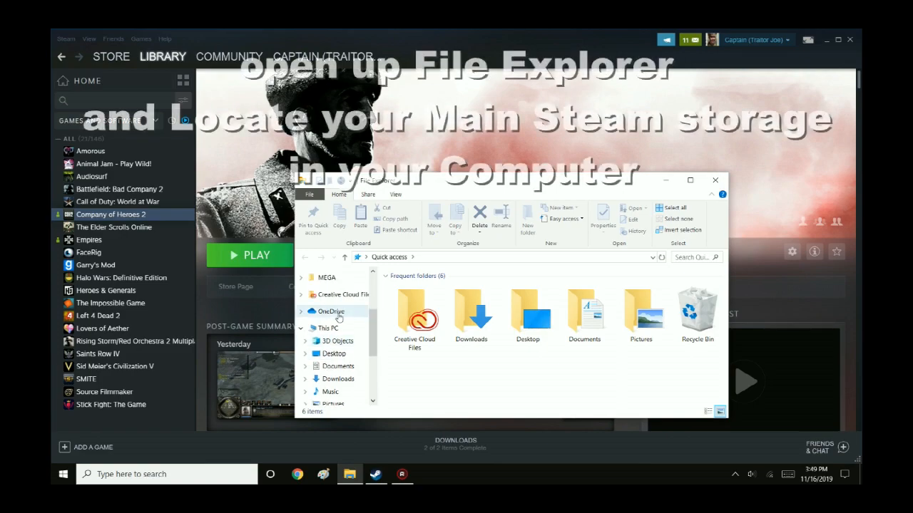
click(327, 328)
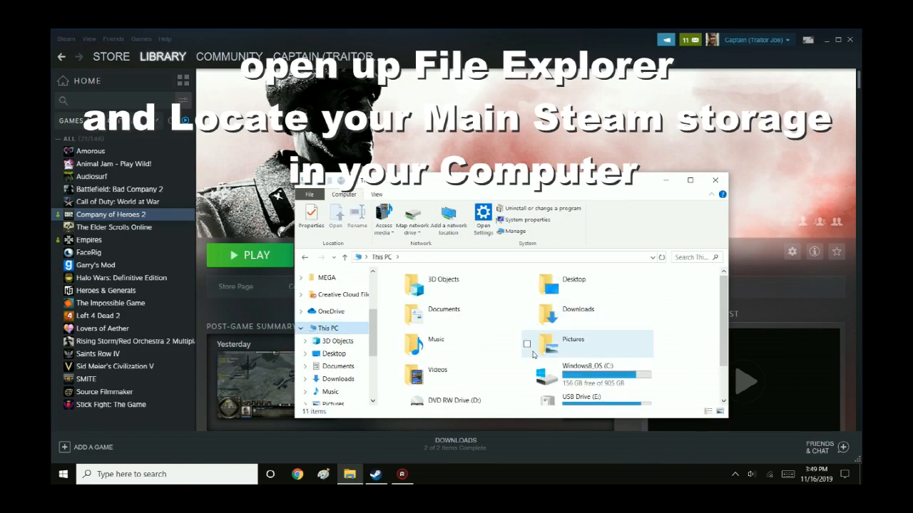
double_click(561, 383)
scroll(542, 350, down, 3)
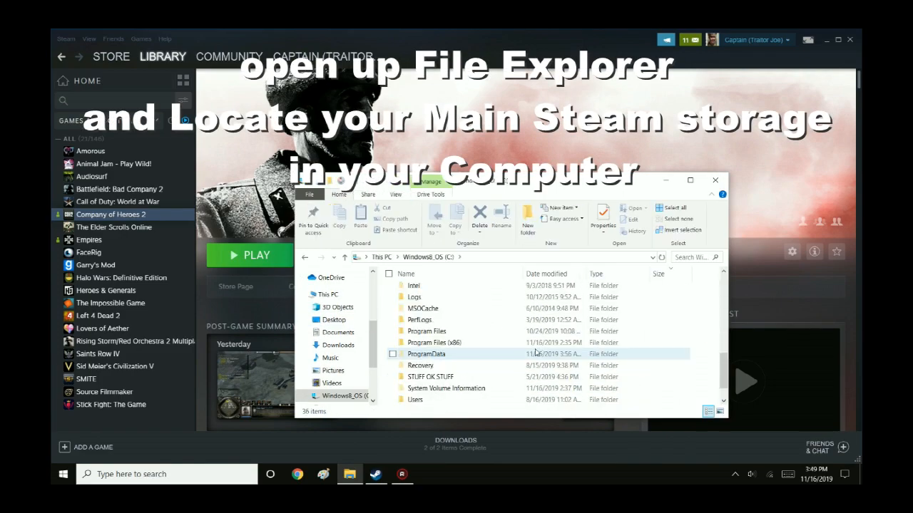
scroll(482, 330, down, 1)
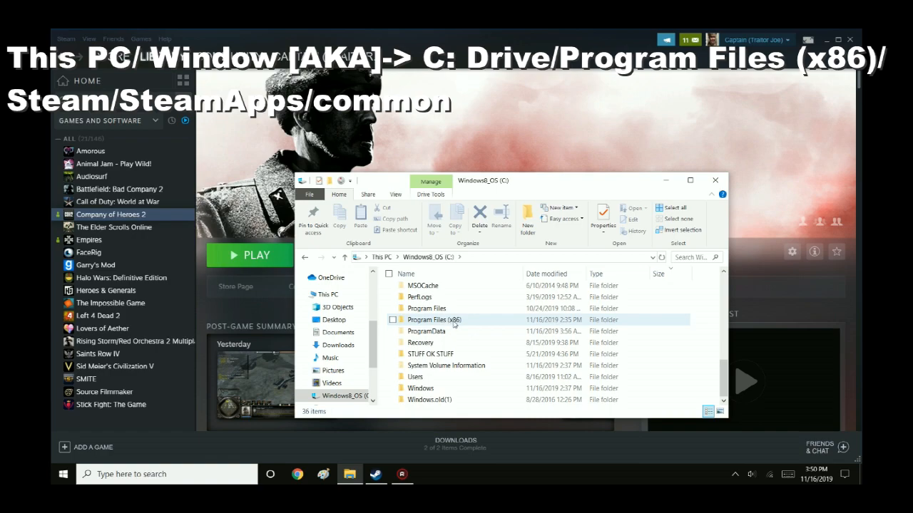
Step: Open the Steam folder inside Program Files (x86)
double_click(457, 321)
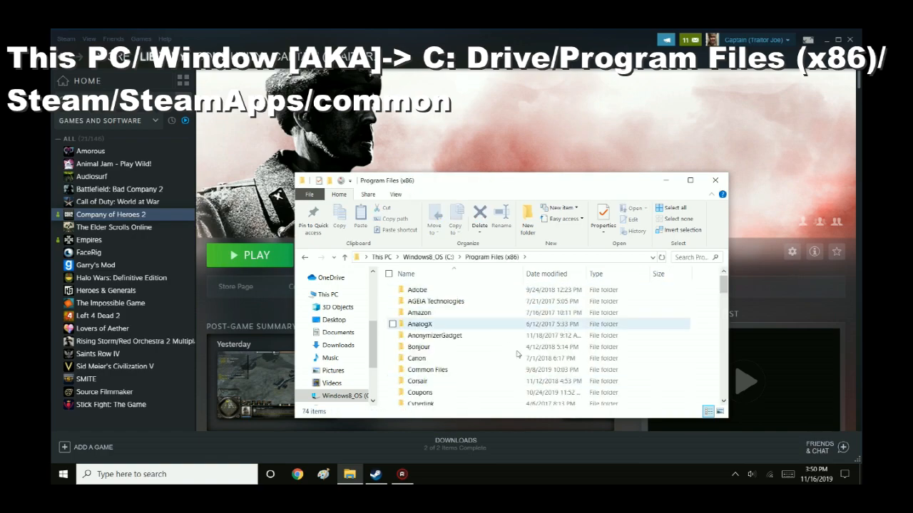
scroll(463, 374, down, 5)
scroll(453, 376, down, 6)
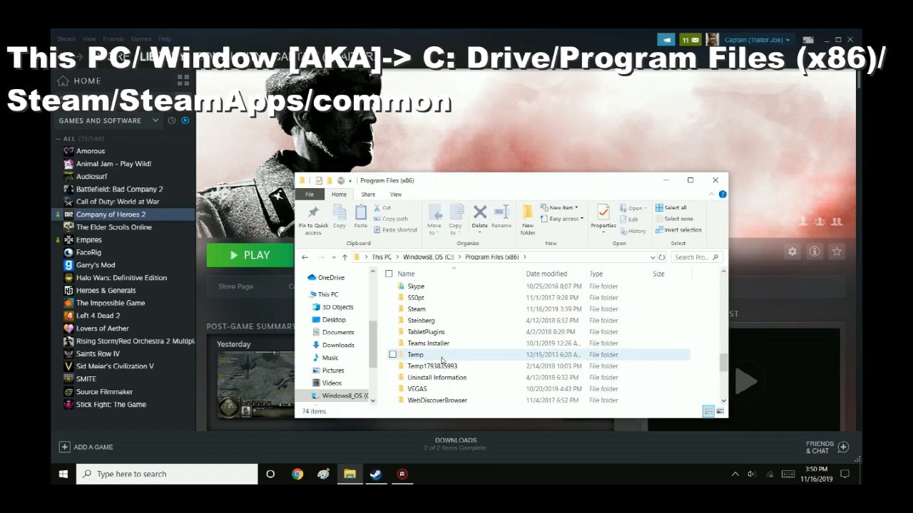
double_click(417, 311)
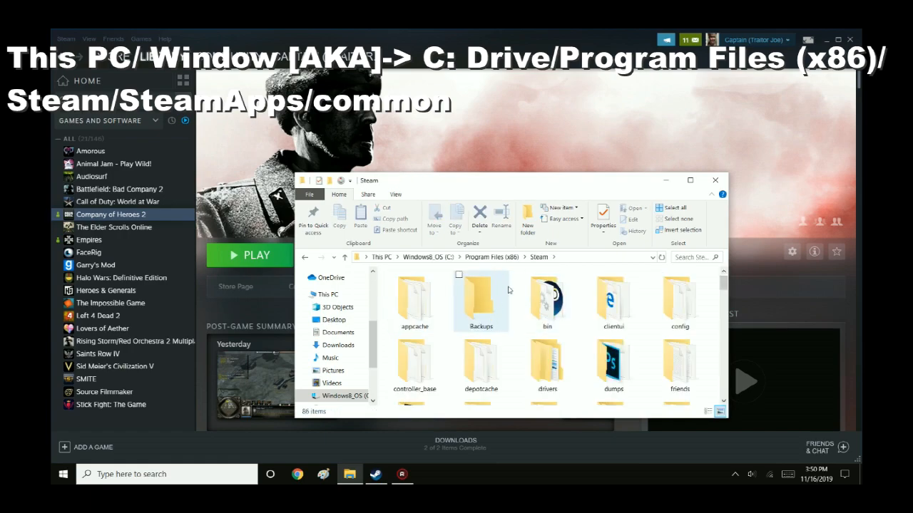
Step: Open the common folder inside SteamApps and look through the installed game folders
scroll(524, 335, down, 1)
scroll(525, 335, down, 1)
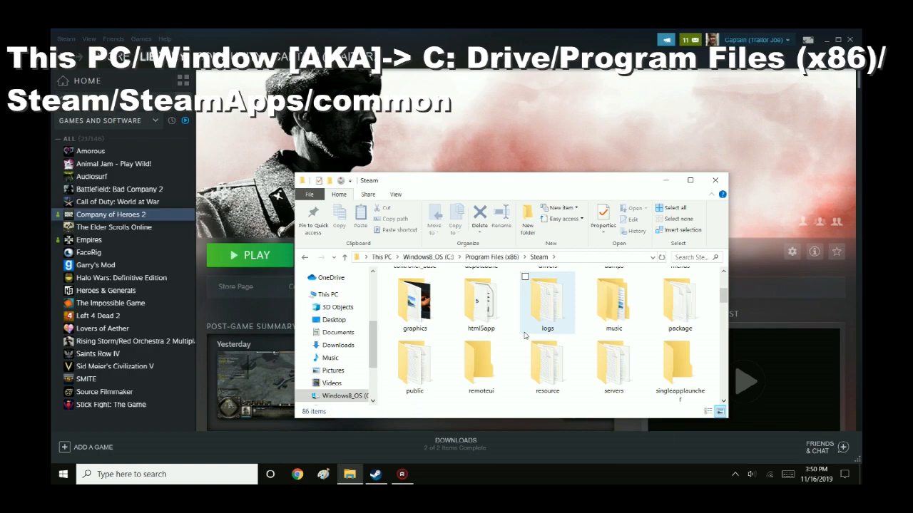
scroll(524, 335, down, 2)
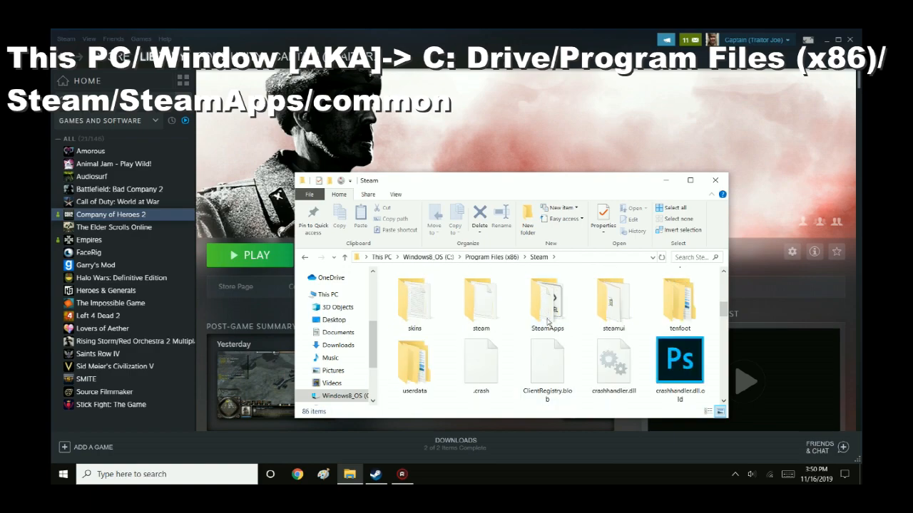
double_click(536, 315)
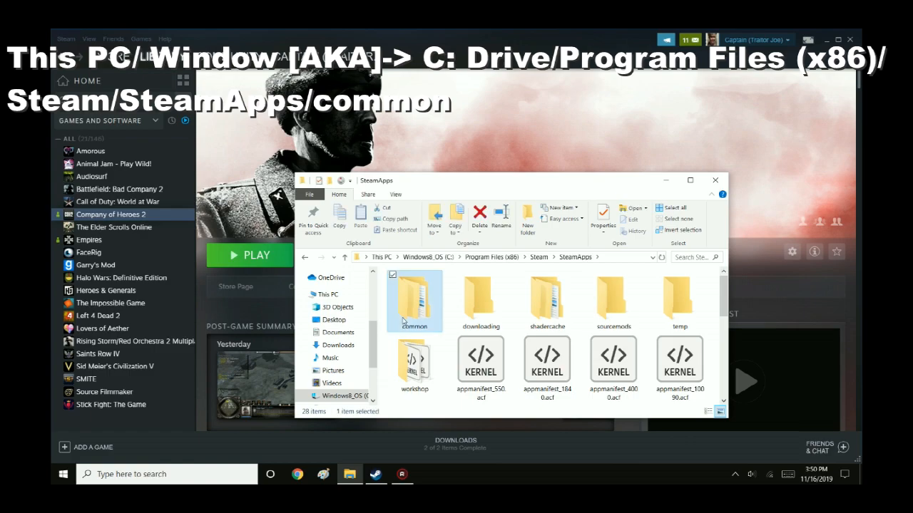
double_click(403, 320)
scroll(413, 318, down, 6)
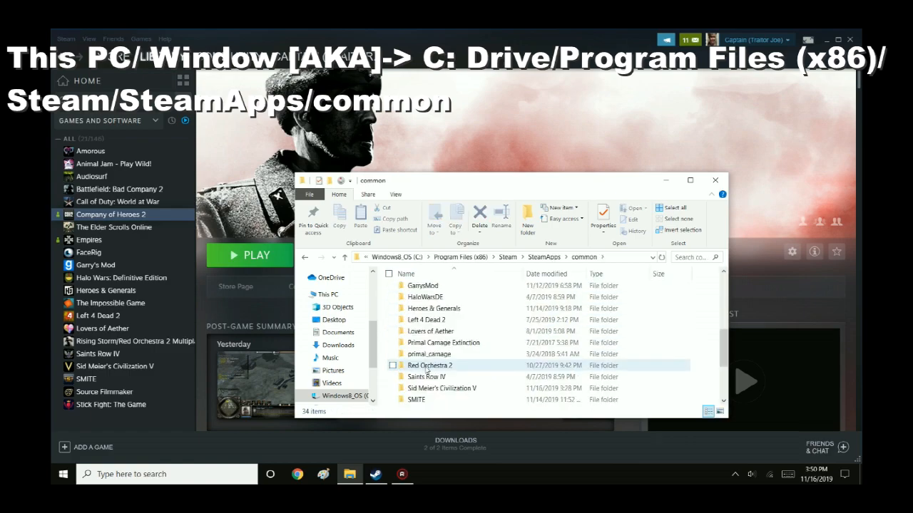
scroll(425, 366, up, 6)
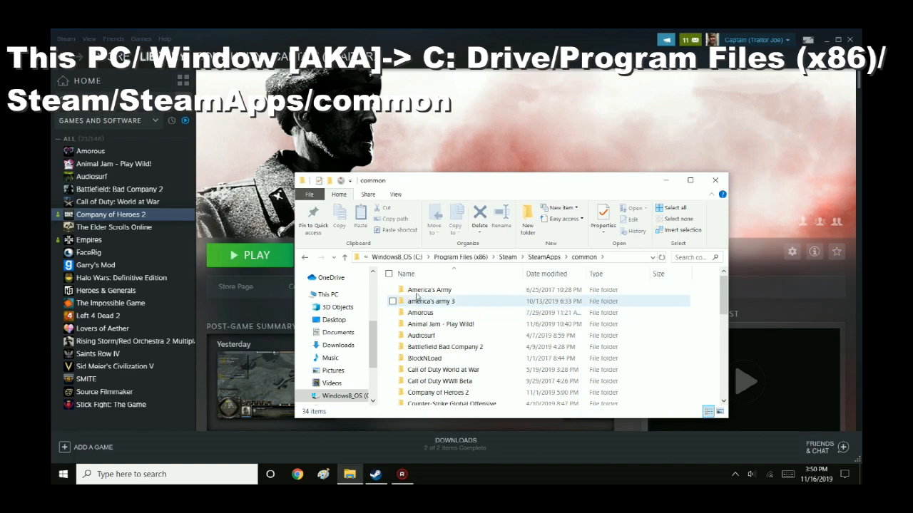
scroll(426, 366, down, 8)
scroll(433, 364, up, 5)
scroll(433, 363, up, 3)
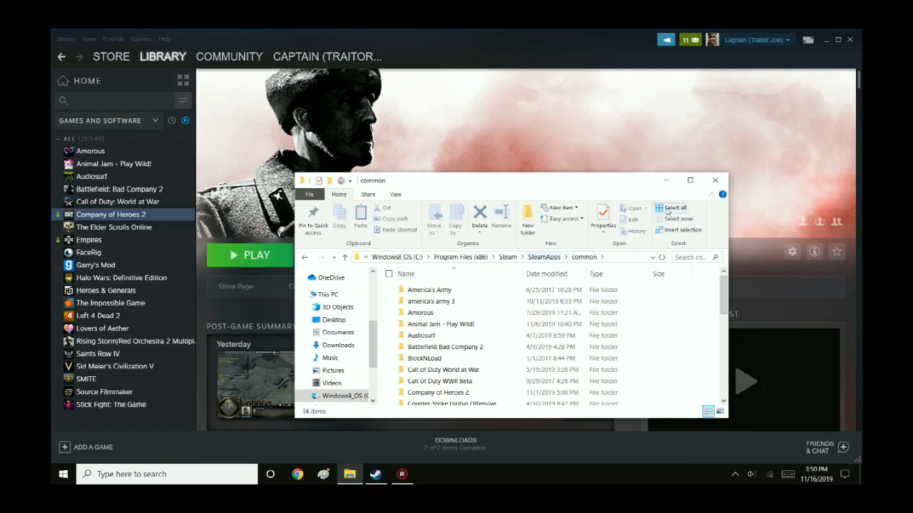
Step: Minimize the common folder window and open a second File Explorer window showing USB Drive (E:)
click(665, 181)
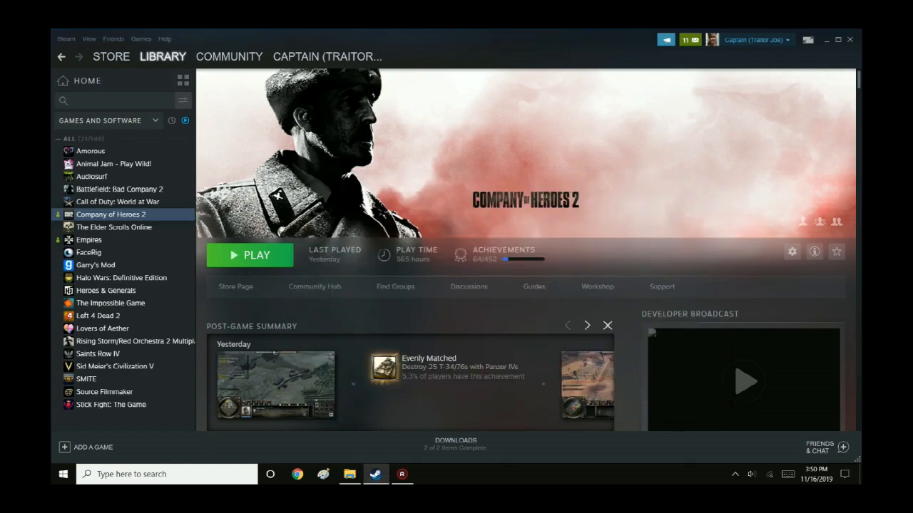
right_click(348, 475)
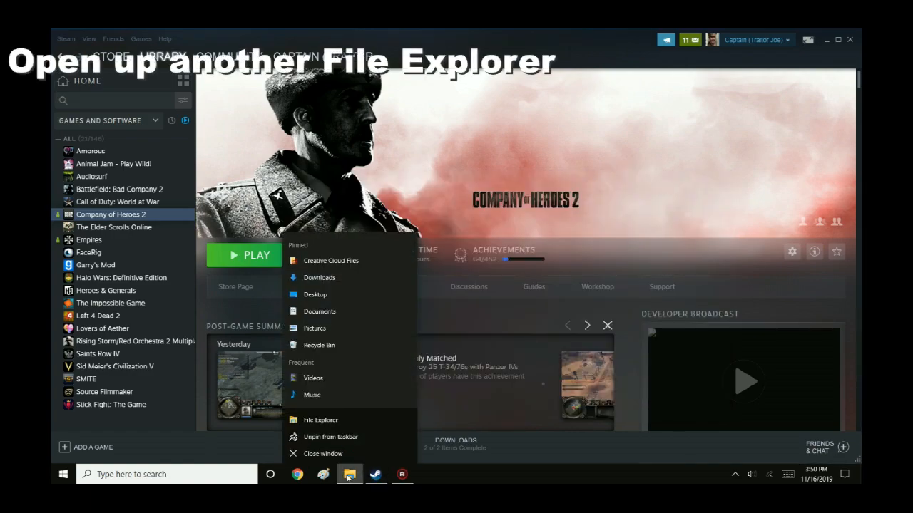
click(325, 419)
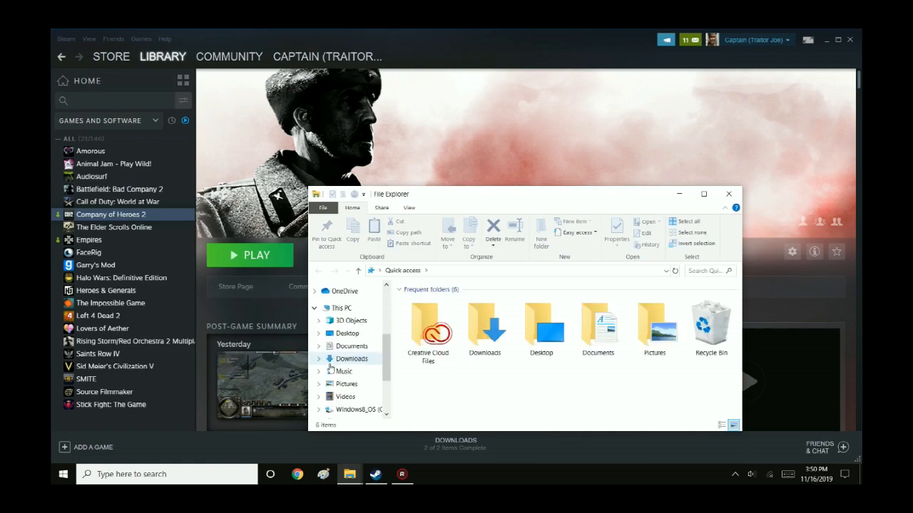
scroll(330, 367, down, 2)
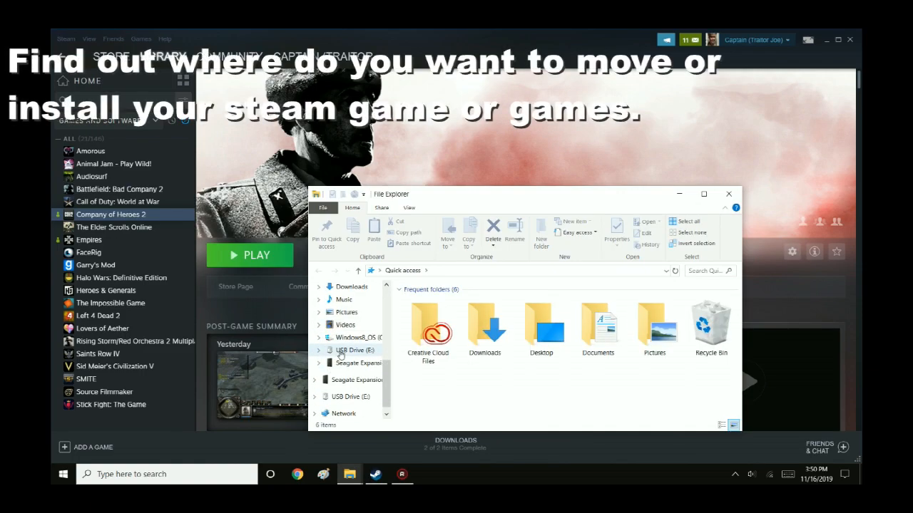
click(341, 351)
Step: Look through the folders on USB Drive (E:) for a suitable destination for the Steam games
scroll(444, 352, down, 2)
scroll(445, 352, up, 2)
scroll(448, 349, down, 2)
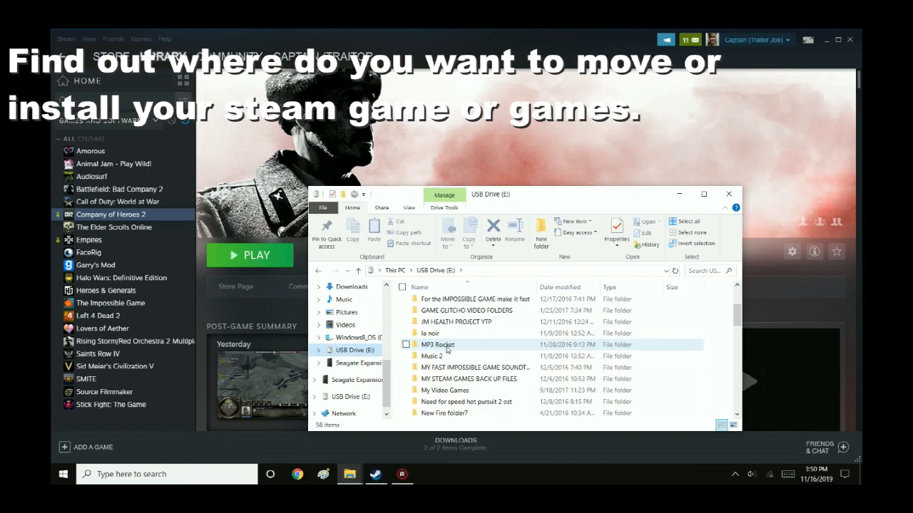
scroll(448, 349, down, 3)
scroll(448, 349, up, 5)
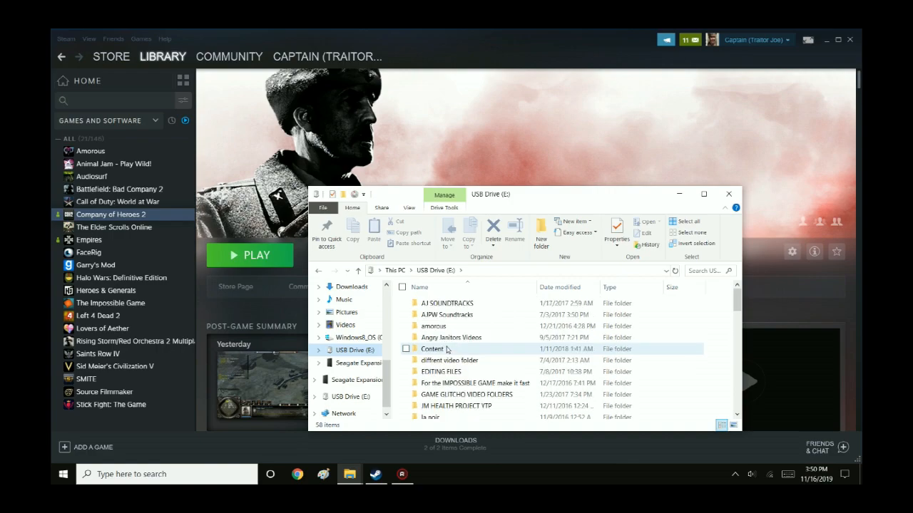
scroll(447, 349, down, 4)
scroll(448, 348, up, 2)
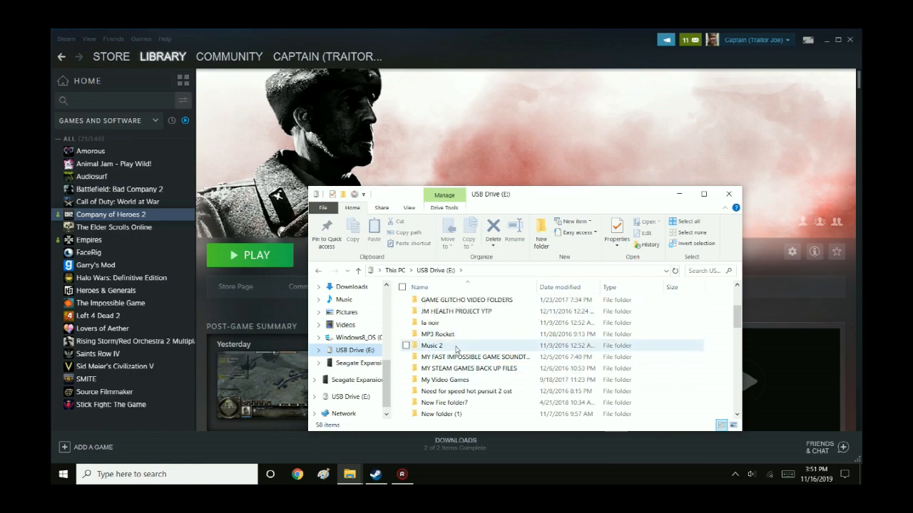
scroll(455, 350, down, 2)
scroll(457, 357, up, 6)
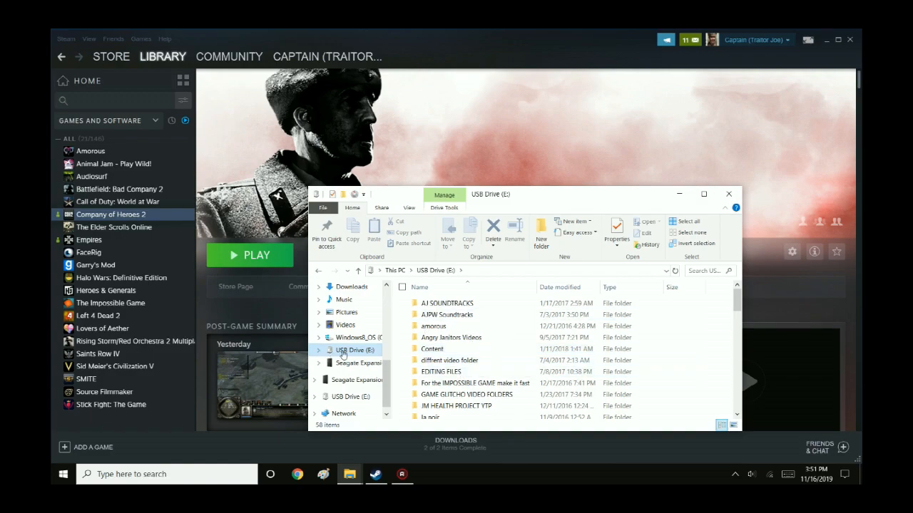
Step: Open the MY STEAM GAMES BACK UP FILES folder on USB Drive (E:)
scroll(442, 357, down, 2)
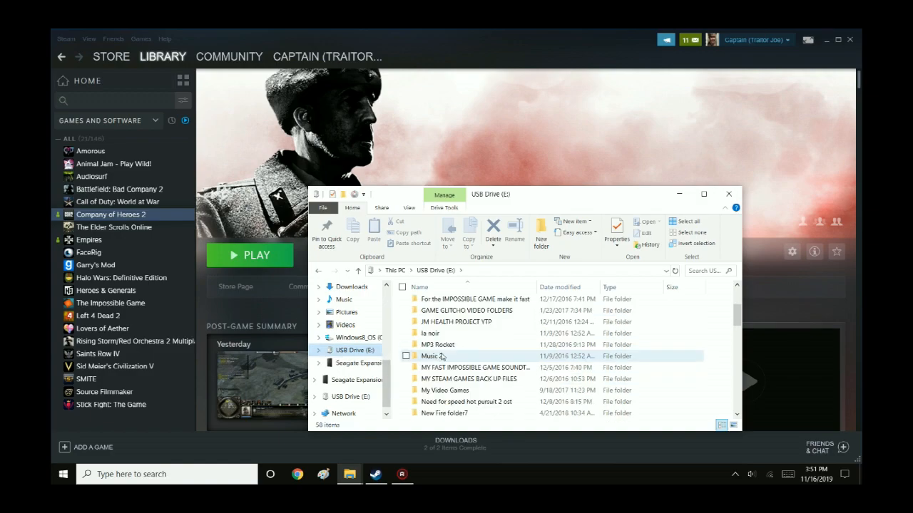
scroll(443, 363, down, 1)
scroll(443, 366, down, 2)
scroll(448, 367, up, 2)
double_click(451, 368)
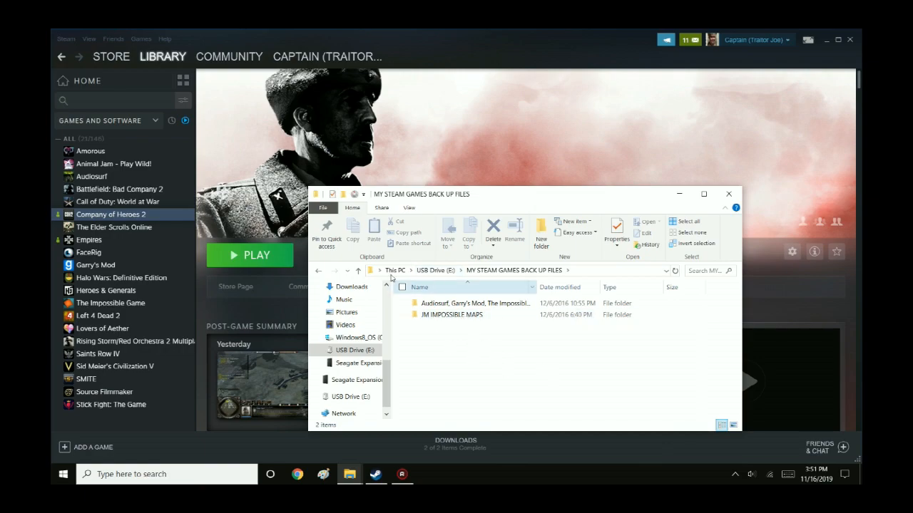
Step: Switch to Steam and open The Impossible Game's page in the library
click(107, 308)
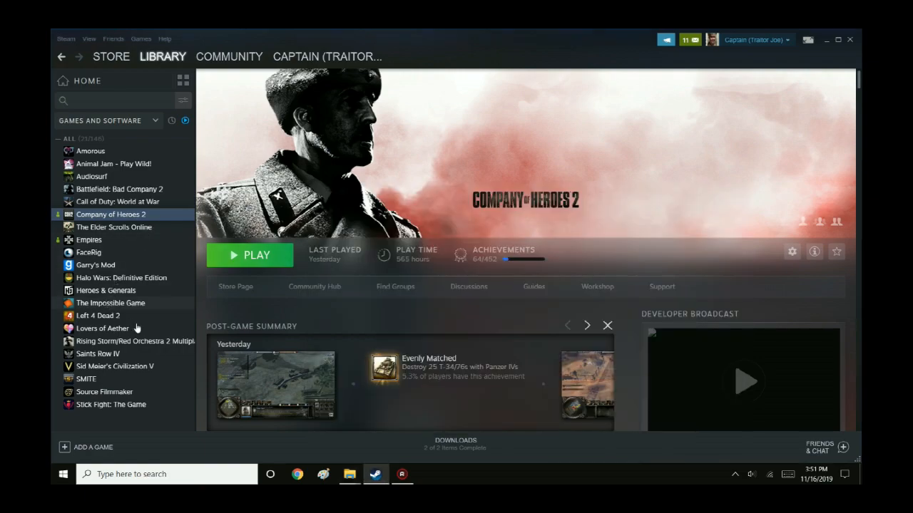
click(114, 305)
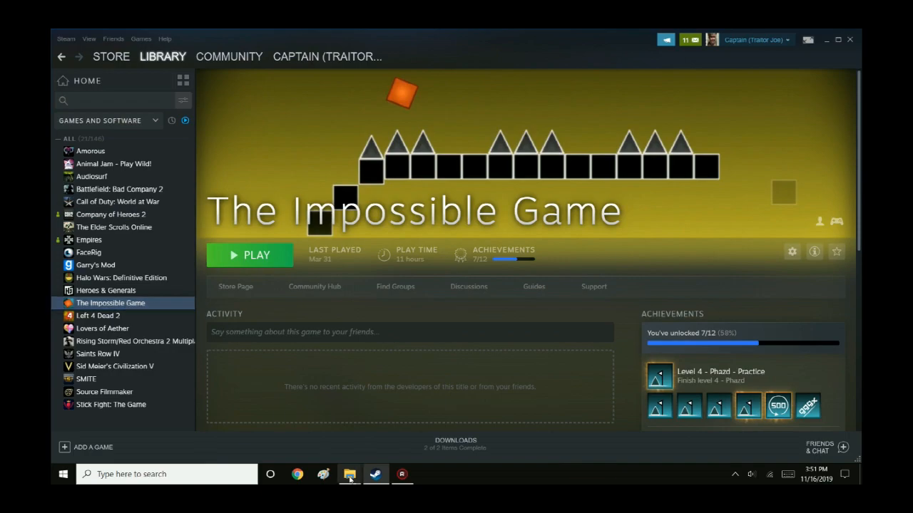
Step: In File Explorer, minimize the common folder window, return the other window to USB Drive (E:) and minimize it too
mouse_move(349, 474)
click(386, 441)
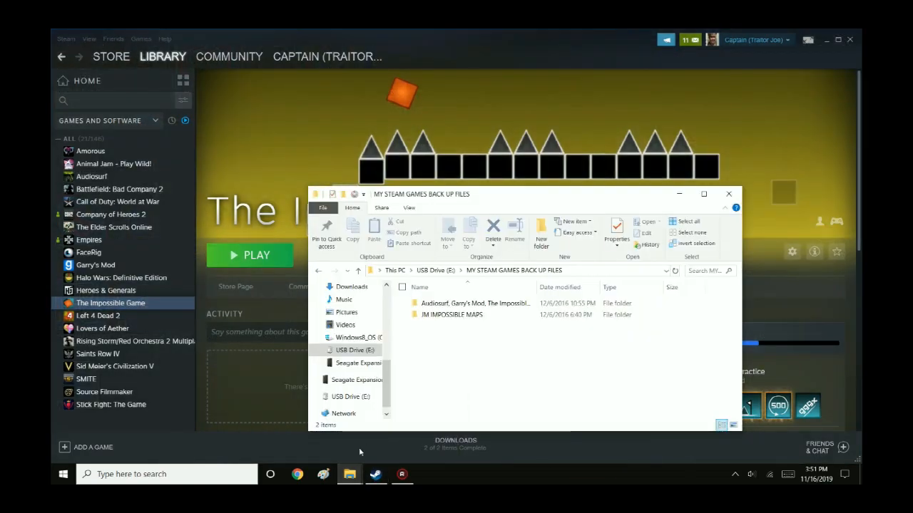
click(308, 432)
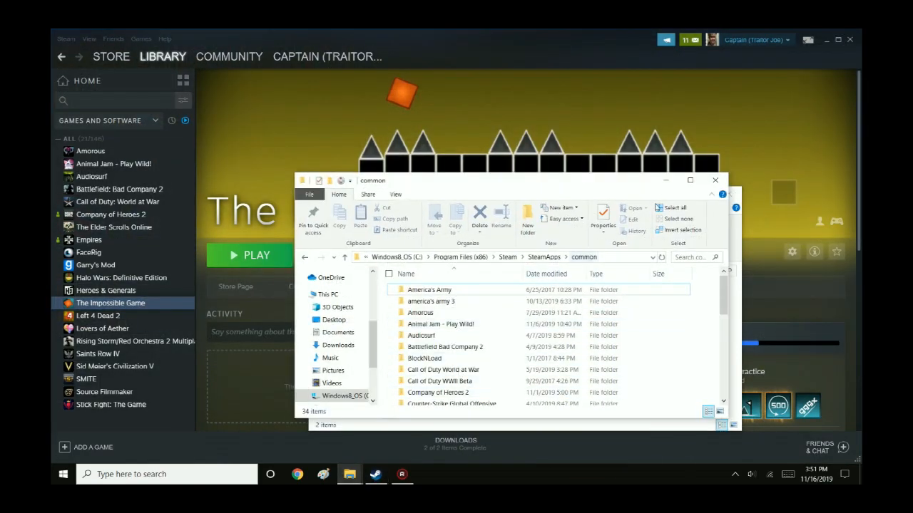
click(666, 179)
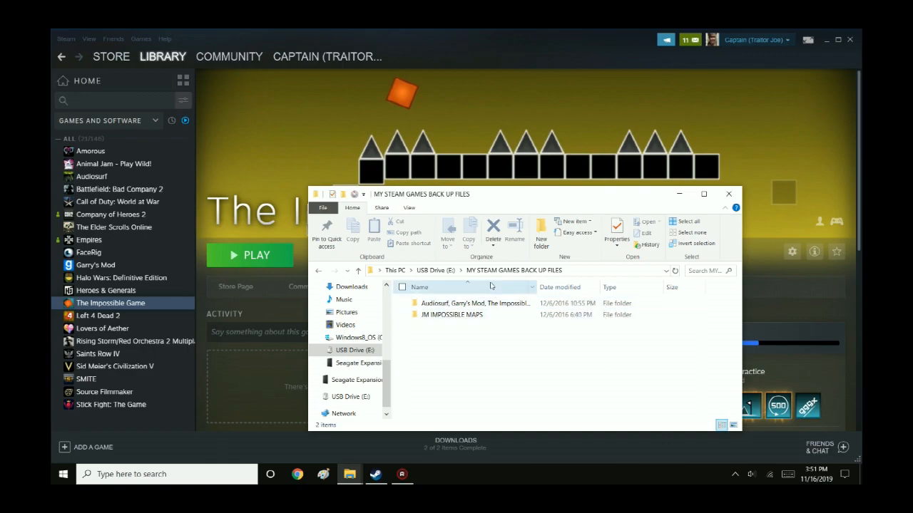
click(436, 271)
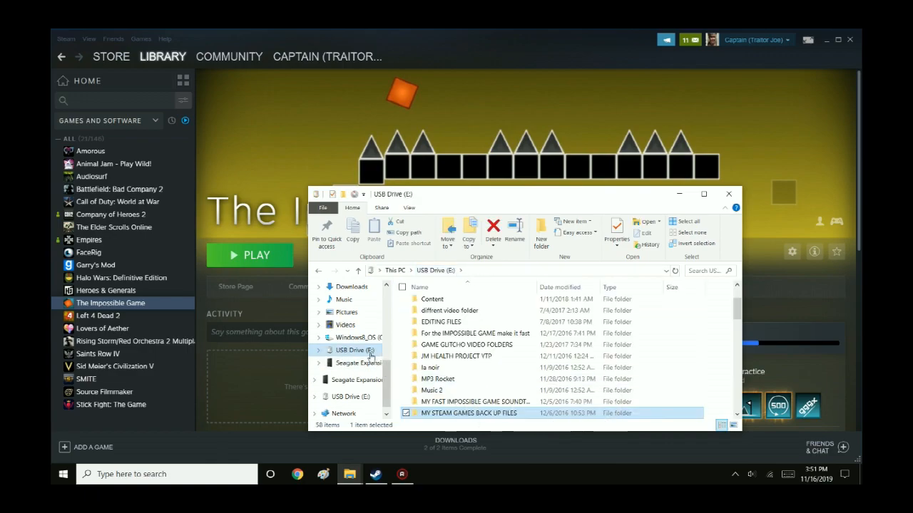
click(678, 194)
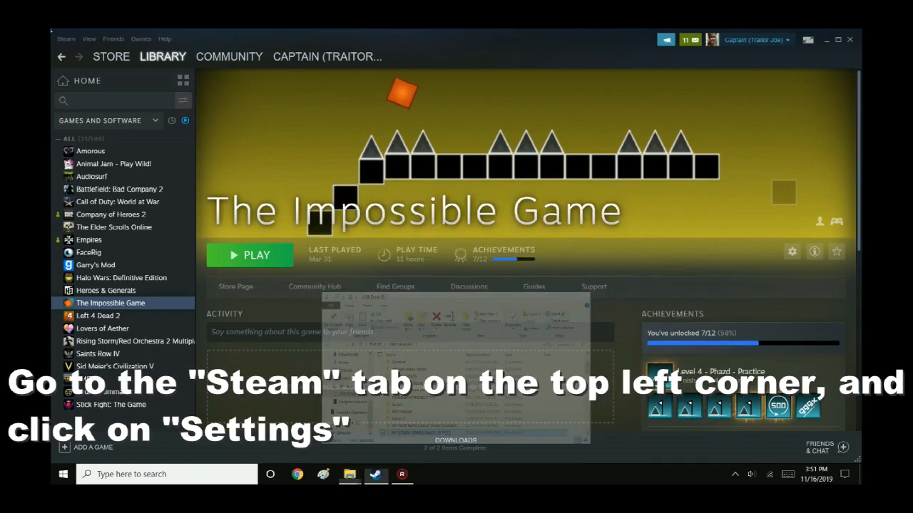
Step: Open the Steam Library Folders list from the Downloads section of Steam's settings
click(66, 39)
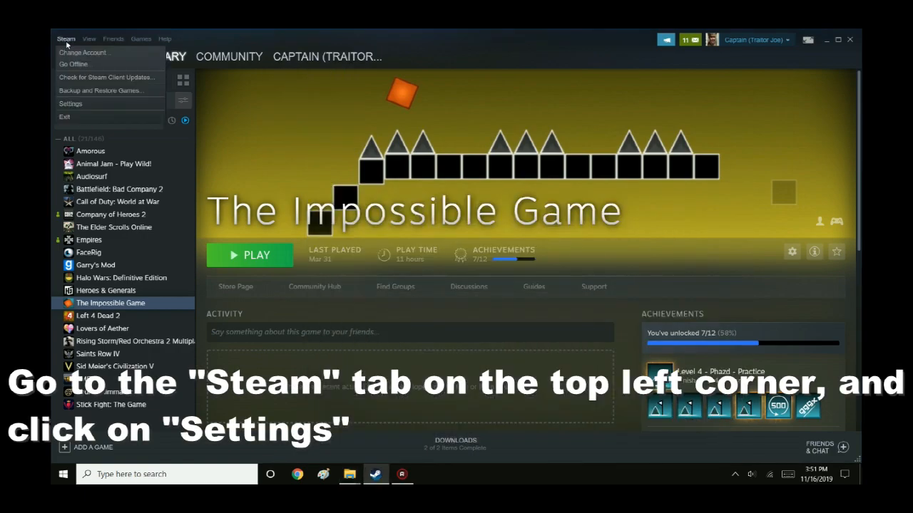
click(70, 104)
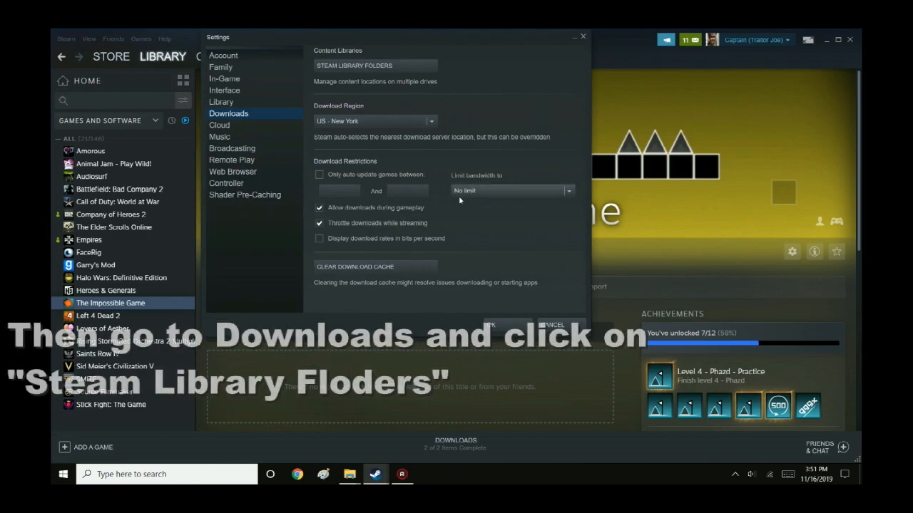
click(227, 57)
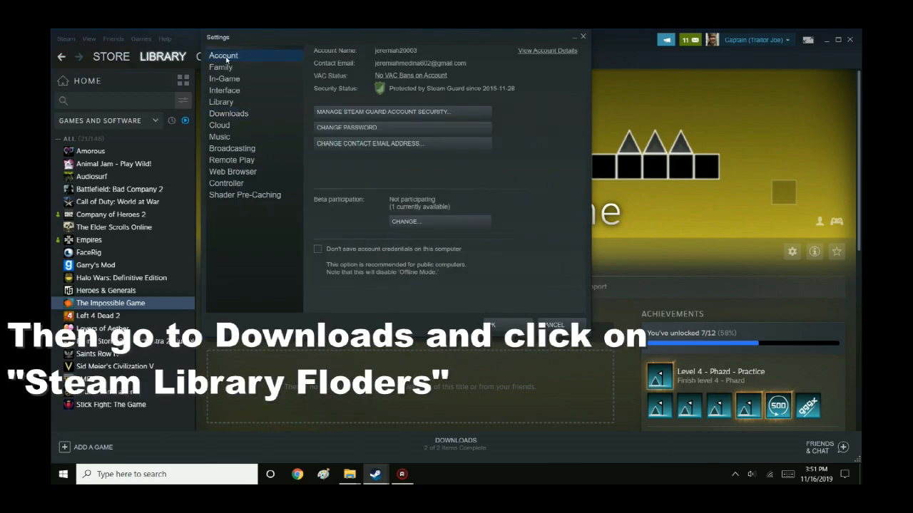
click(230, 115)
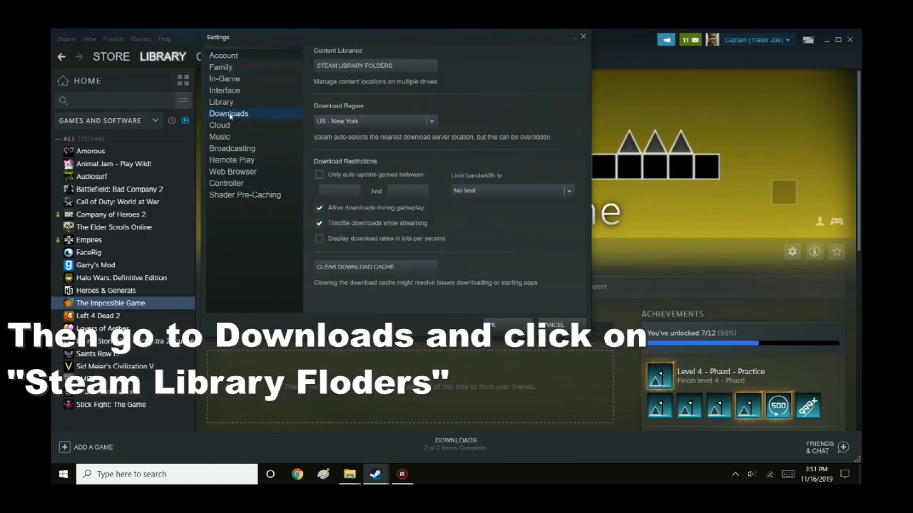
click(351, 67)
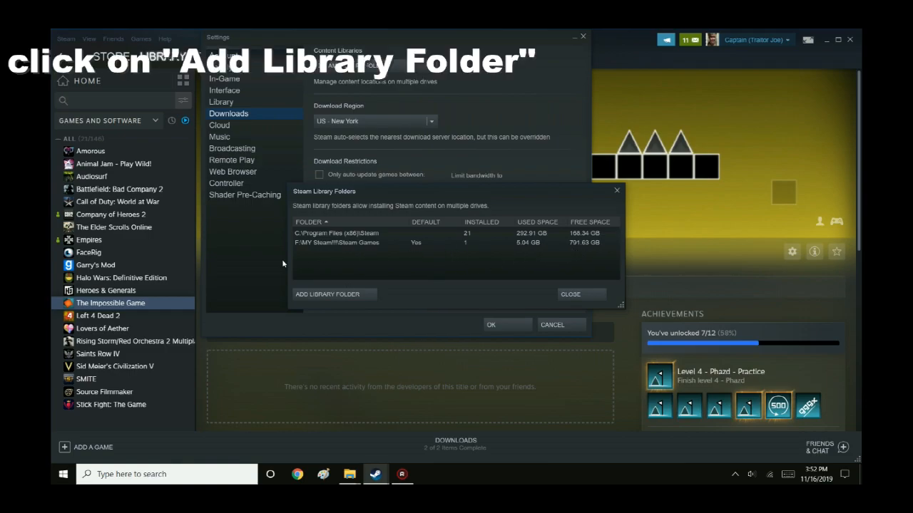
Step: Start adding a library folder on drive E:\ and select MY STEAM GAMES BACK UP FILES as its location
click(337, 295)
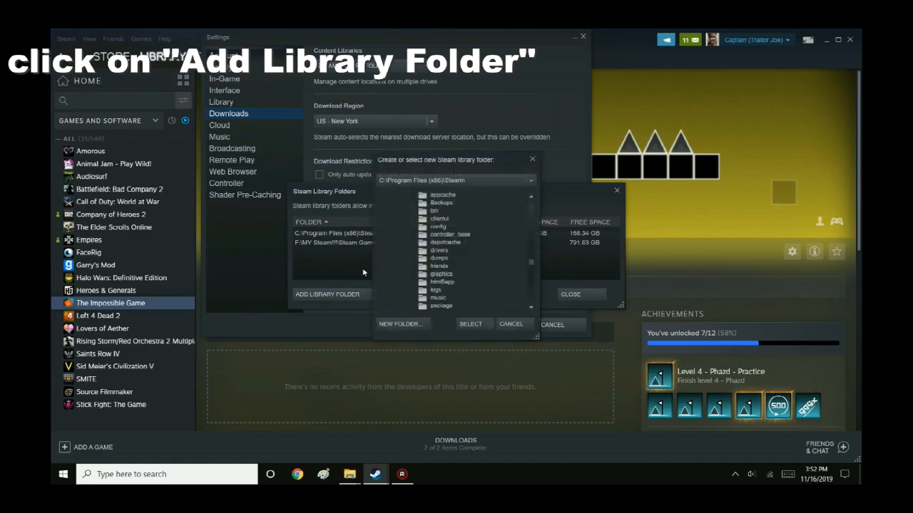
click(440, 181)
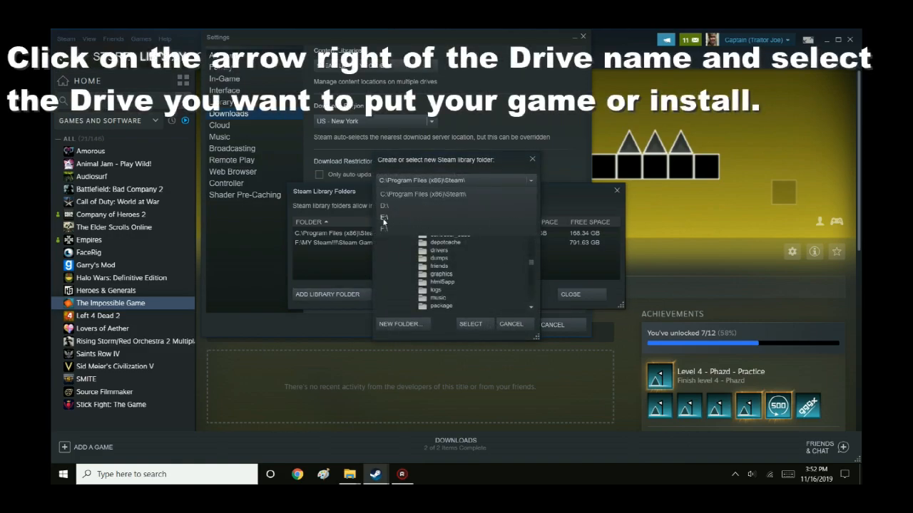
click(427, 217)
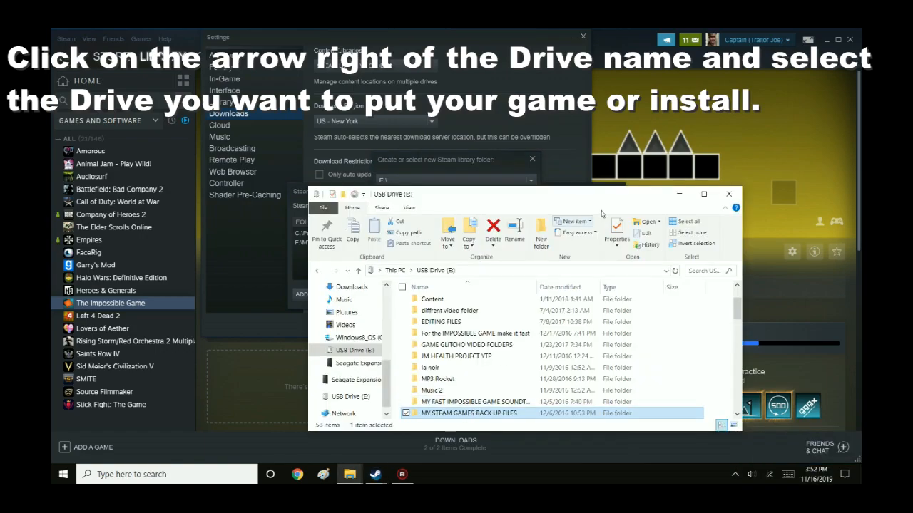
click(678, 194)
scroll(428, 260, down, 2)
scroll(428, 270, down, 3)
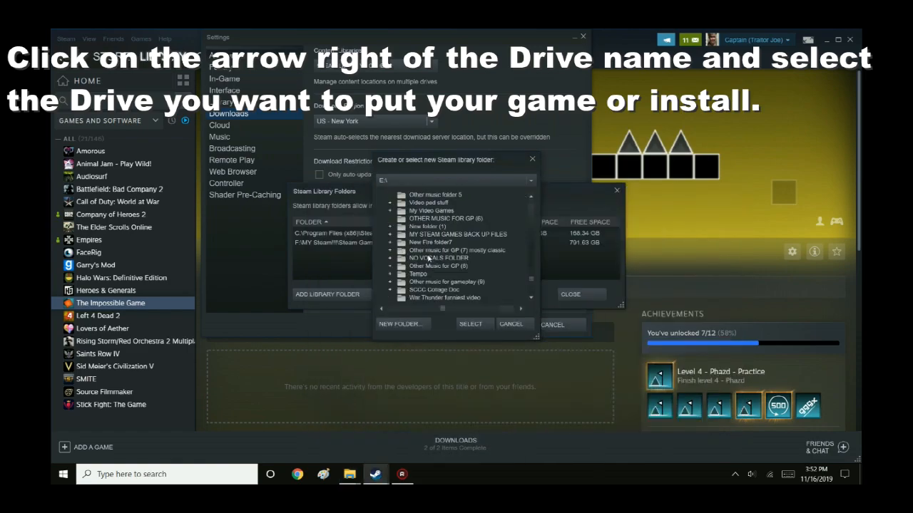
double_click(445, 236)
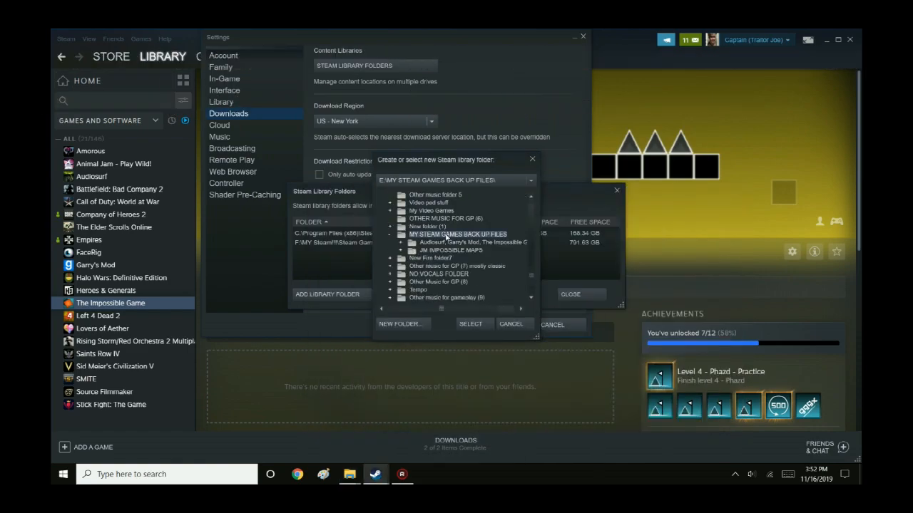
double_click(446, 236)
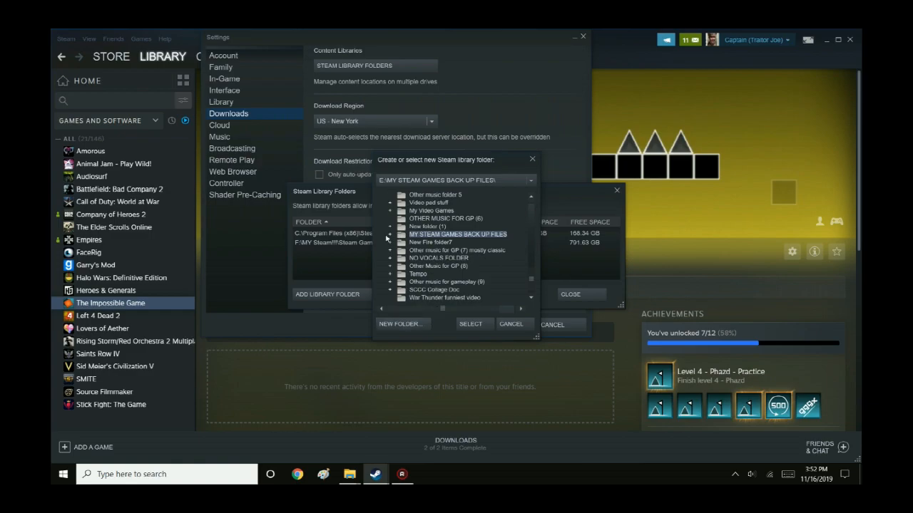
Step: Switch the library location to D:\ and back to E:\, and reselect the MY STEAM GAMES BACK UP FILES folder
scroll(441, 214, down, 5)
scroll(444, 224, up, 5)
click(399, 181)
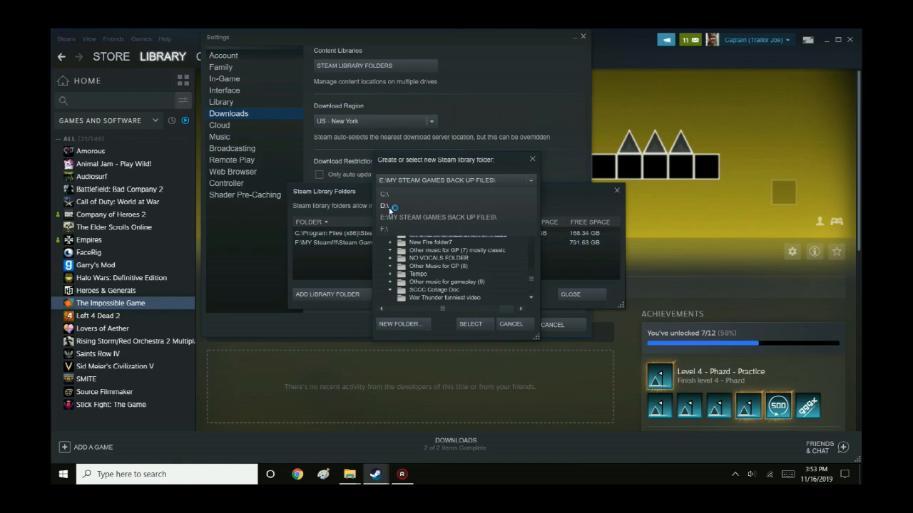
click(389, 205)
click(424, 182)
click(393, 219)
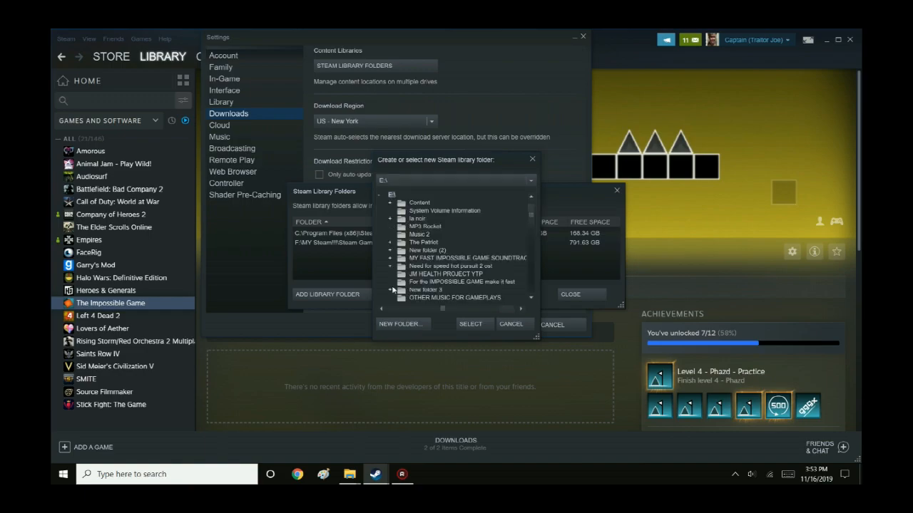
scroll(428, 307, down, 10)
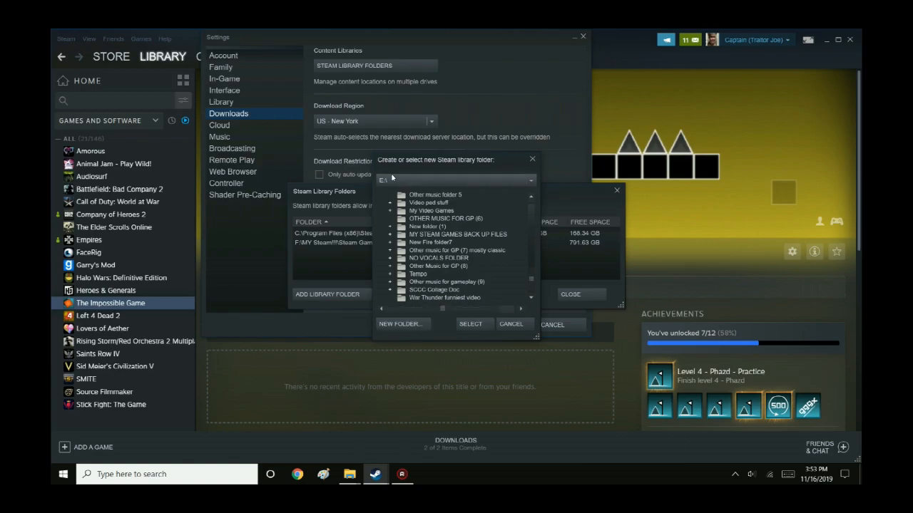
click(410, 324)
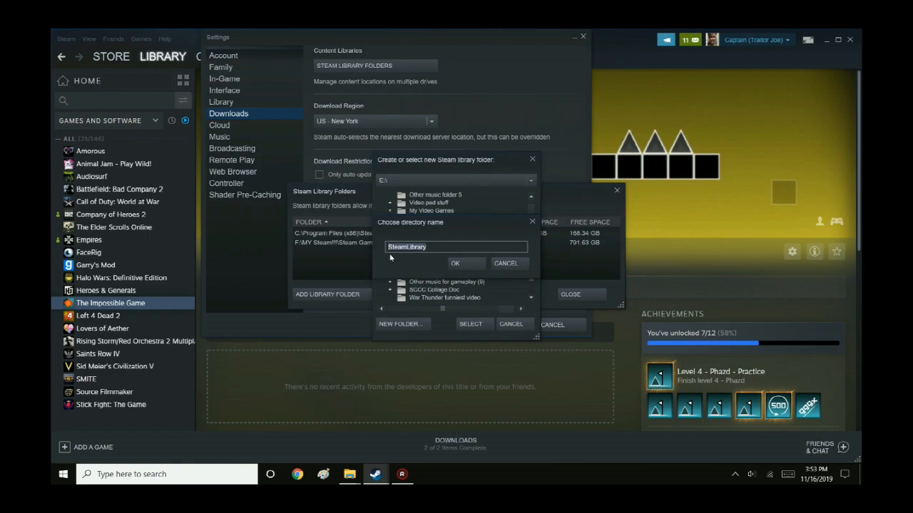
click(531, 224)
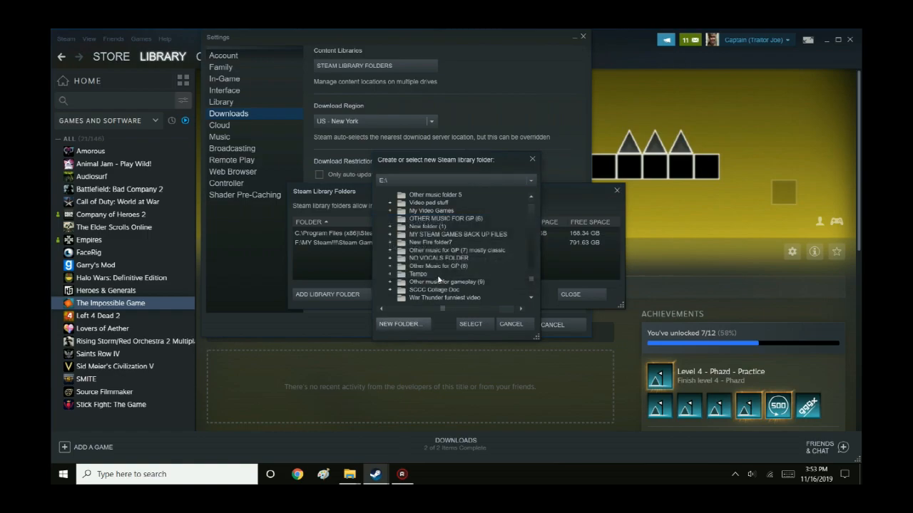
click(436, 235)
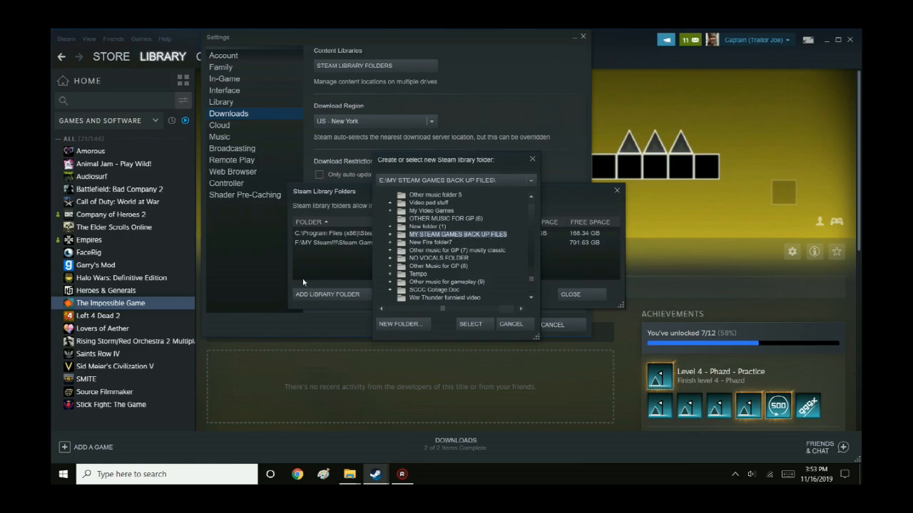
click(400, 325)
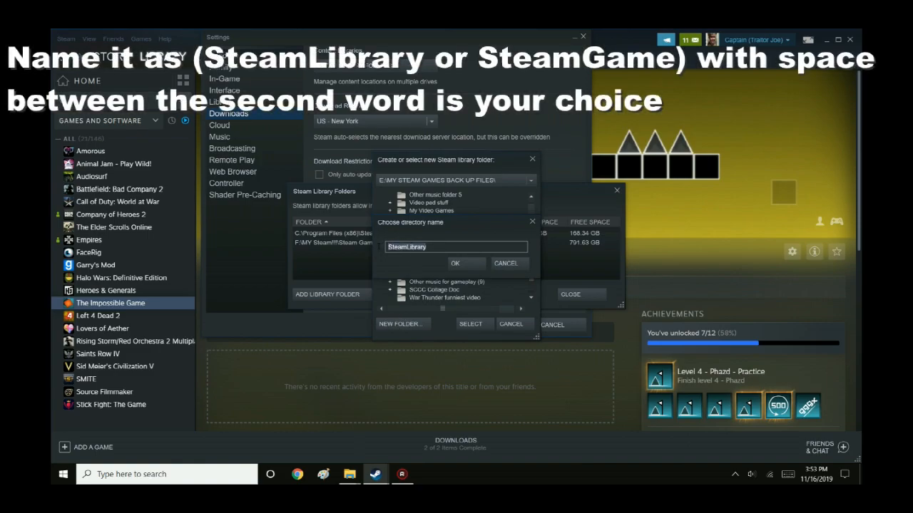
click(439, 246)
text(me)
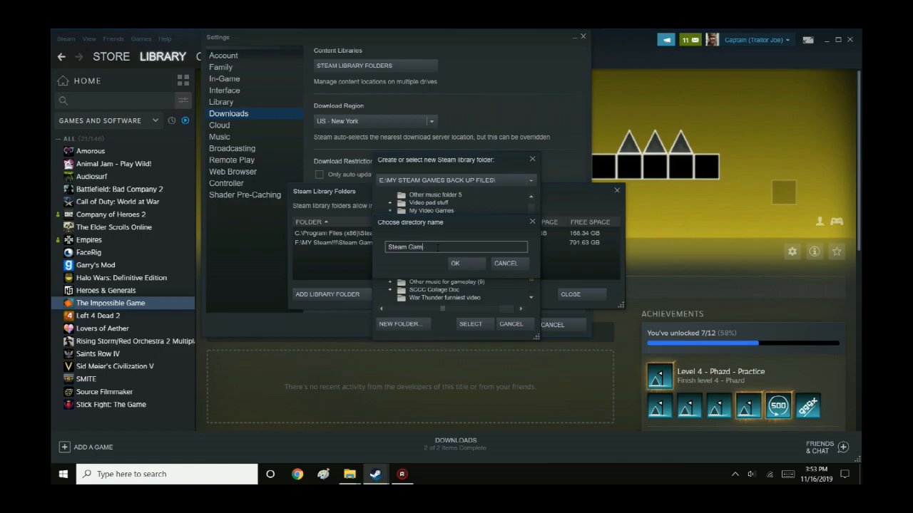
key(BackSpace)
key(BackSpace)
key(BackSpace)
click(505, 263)
Step: Create a new folder named SteamLibrary inside MY STEAM GAMES BACK UP FILES and add it as a Steam library folder
click(406, 325)
click(437, 246)
click(467, 261)
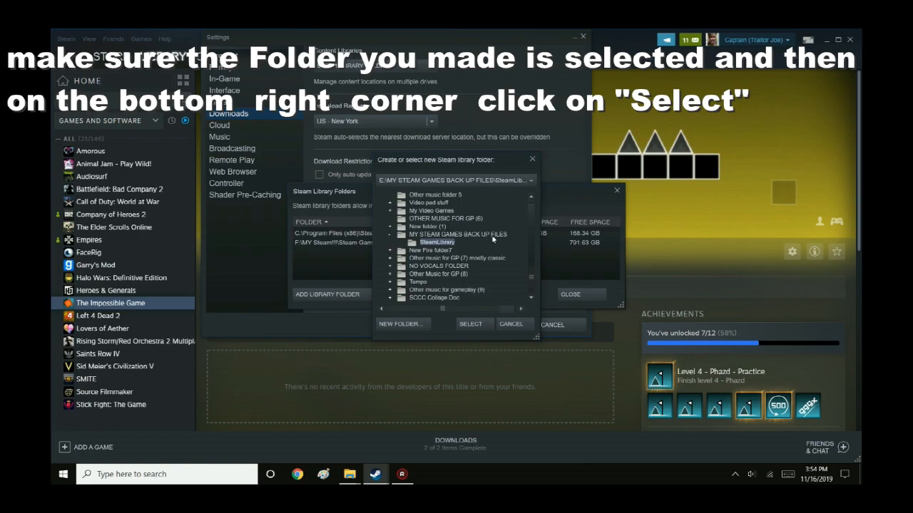
click(469, 325)
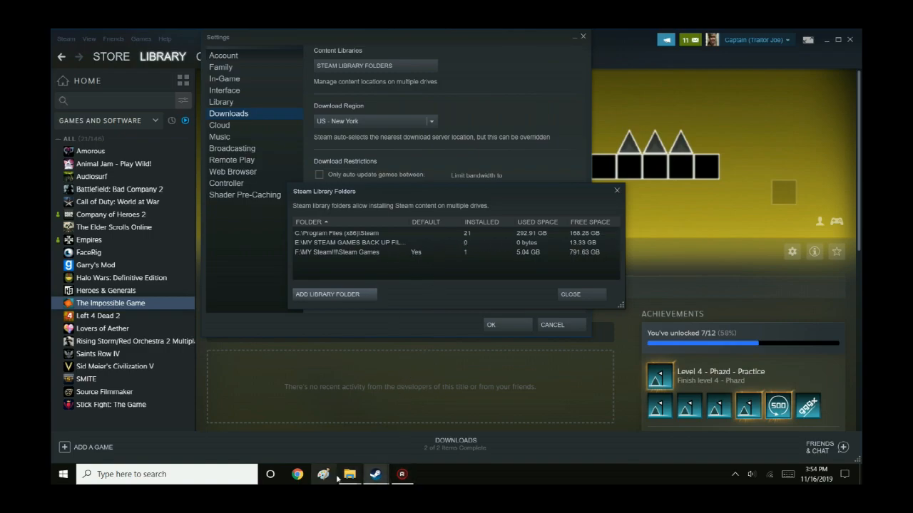
Step: Switch to File Explorer and open the steamapps folder within MY STEAM GAMES BACK UP FILES\SteamLibrary on USB Drive (E:)
mouse_move(349, 474)
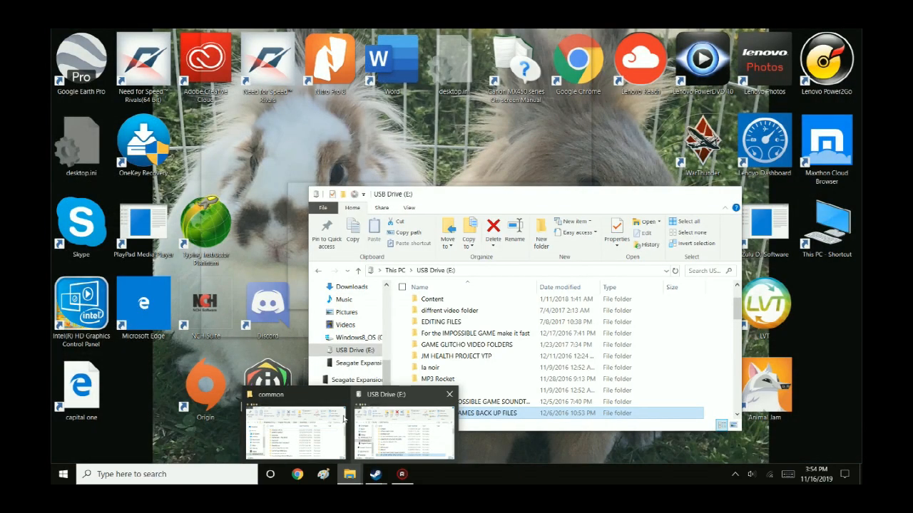
click(401, 427)
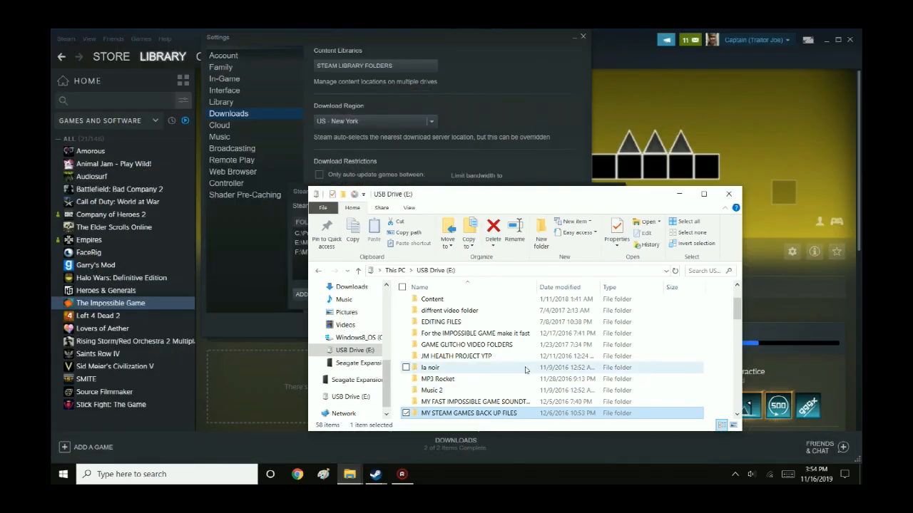
double_click(454, 413)
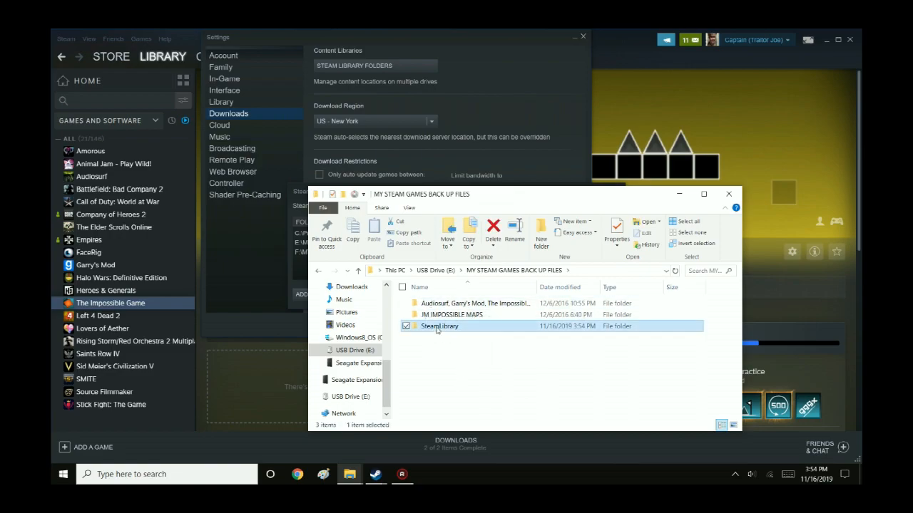
double_click(435, 327)
double_click(440, 306)
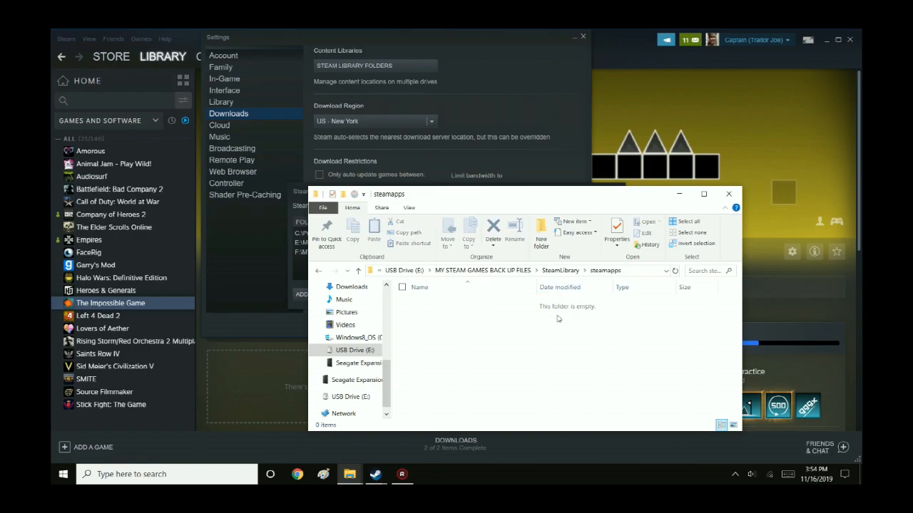
Step: Try to create a new folder named steamapps in the SteamLibrary folder, and decline merging it with the existing one
click(562, 271)
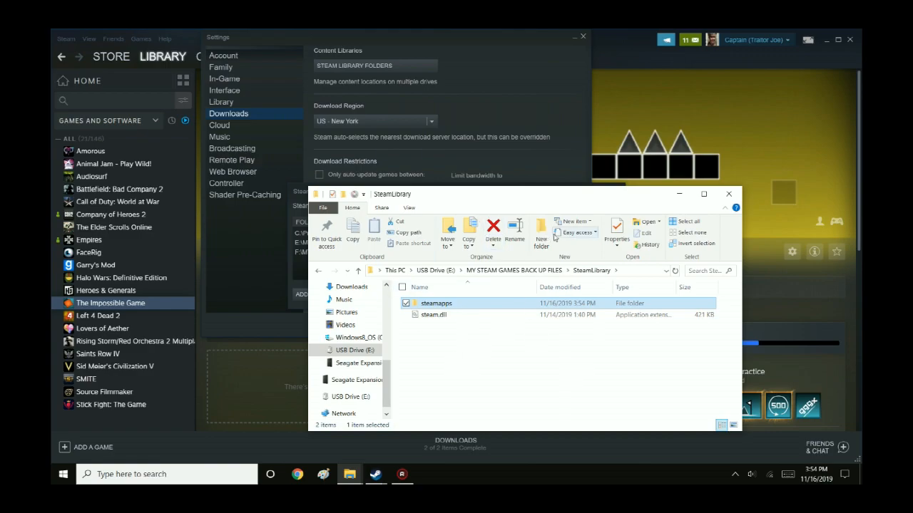
click(542, 258)
key(BackSpace)
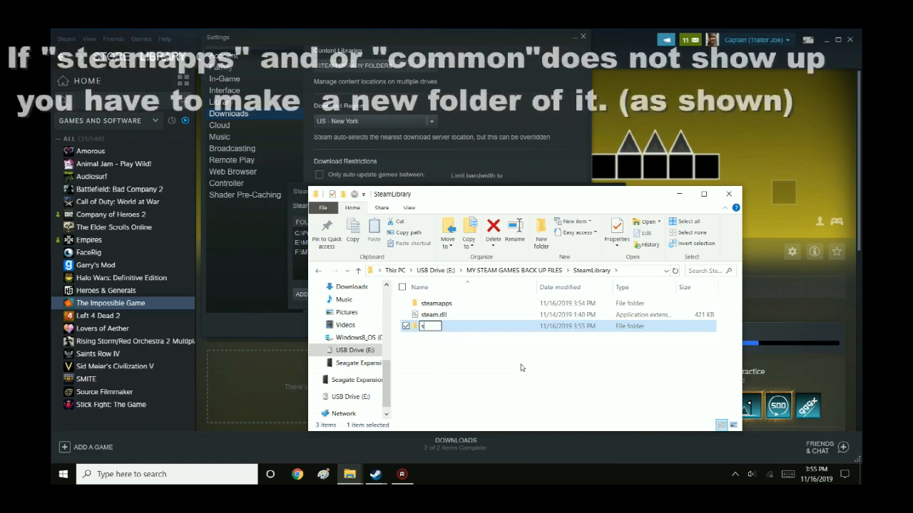
text(steam app)
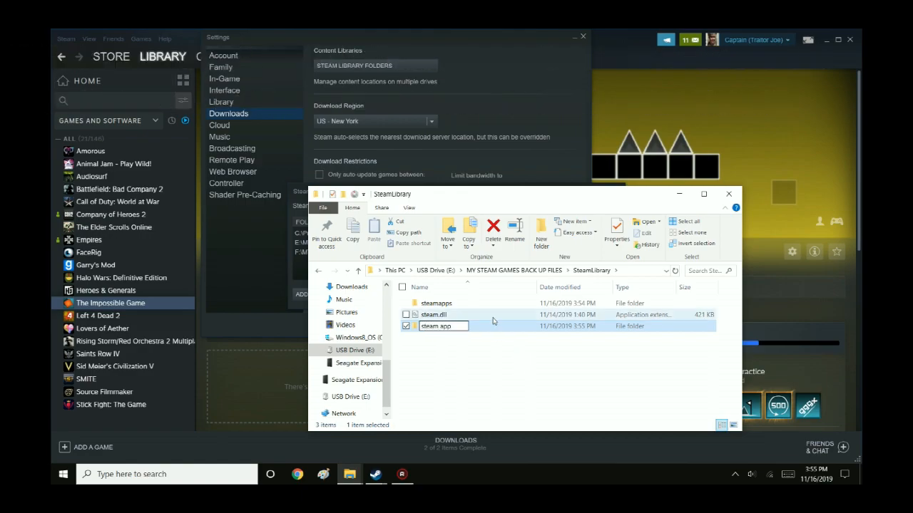
text(s)
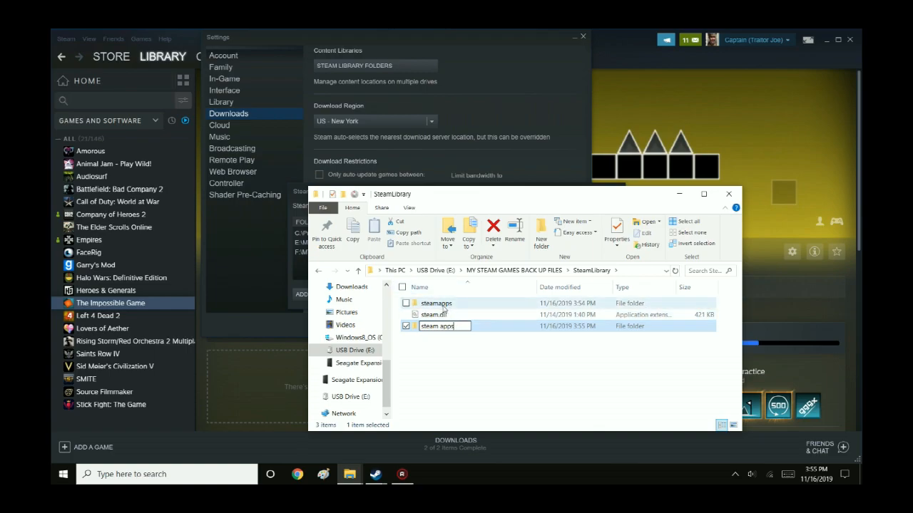
click(442, 326)
key(BackSpace)
click(507, 339)
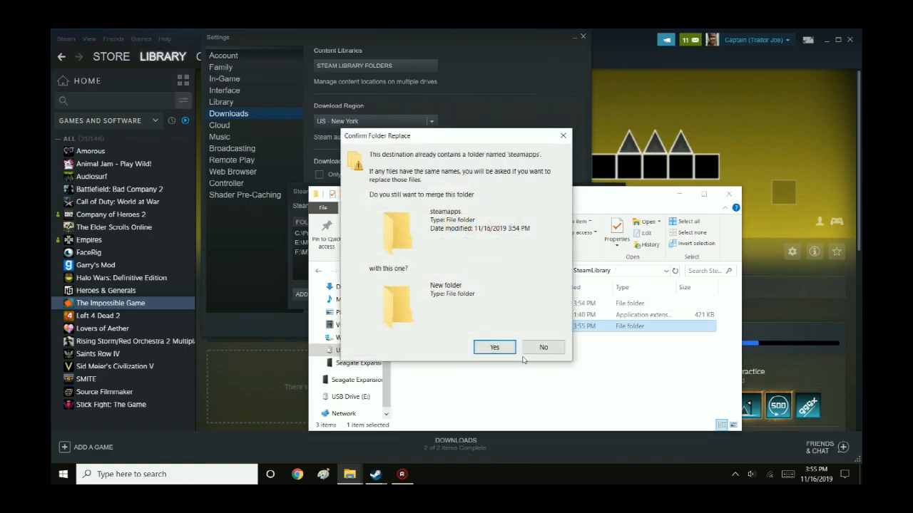
click(542, 347)
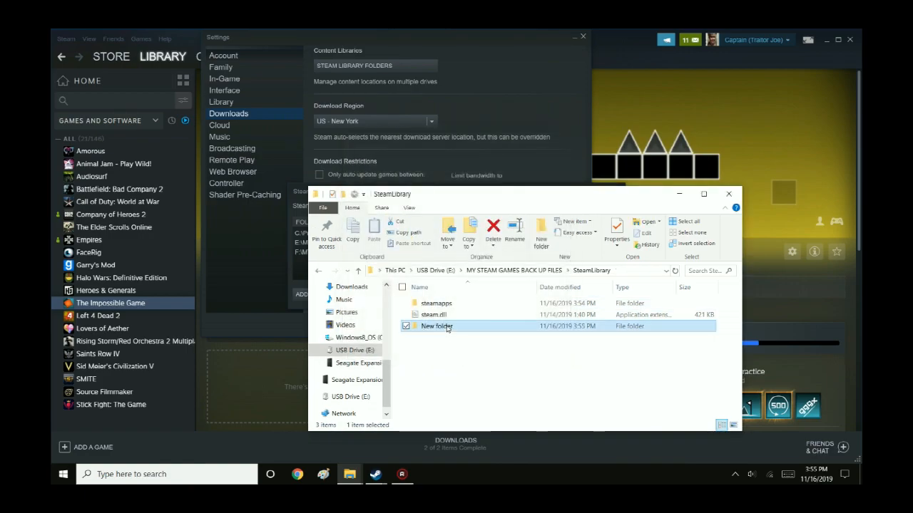
Step: Permanently delete the extra New folder from SteamLibrary
right_click(448, 328)
click(320, 289)
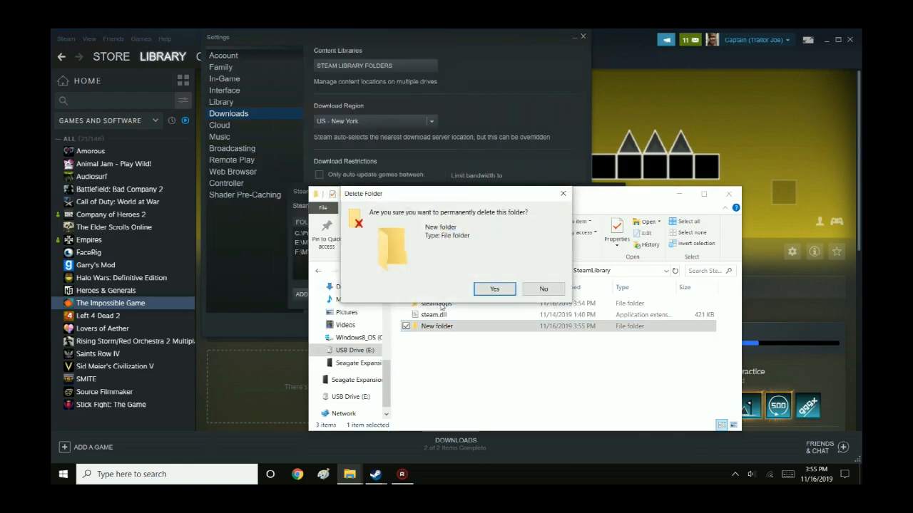
click(492, 291)
Step: Create a folder named common inside SteamLibrary\steamapps and open it
double_click(445, 304)
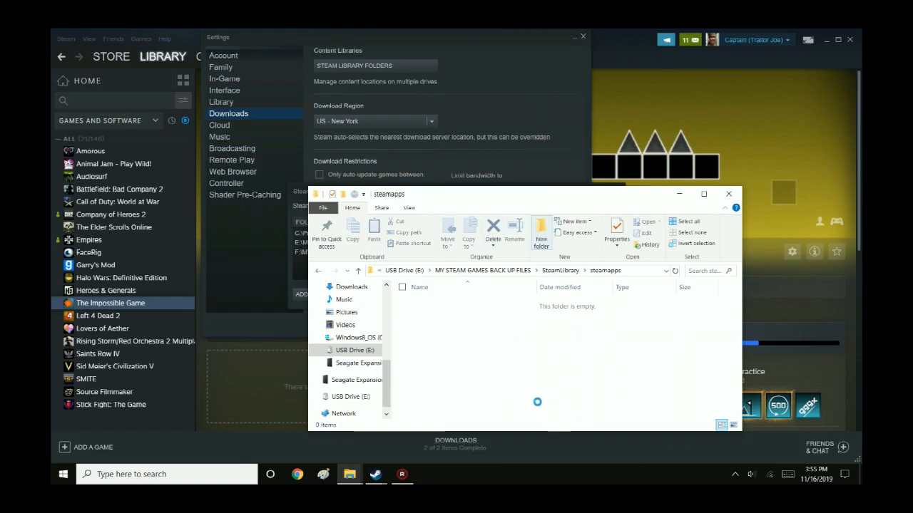
key(ctrl+shift+n)
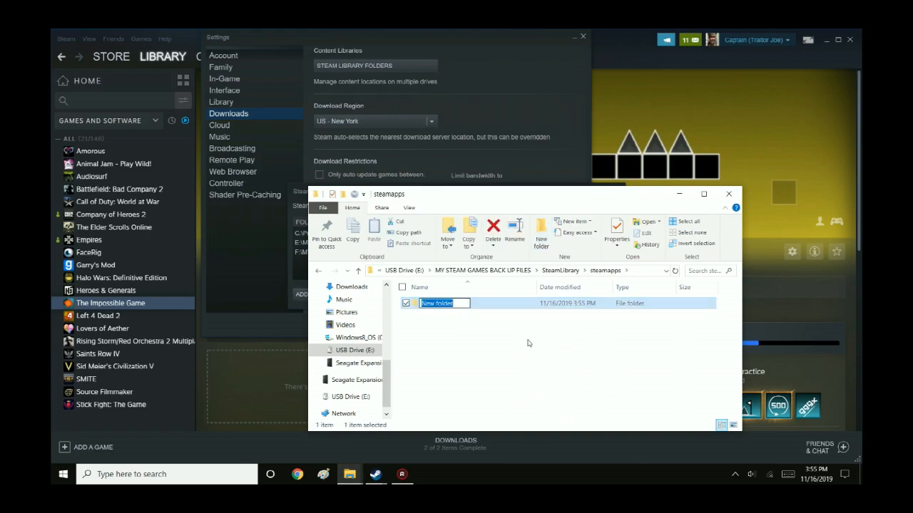
key(BackSpace)
text(common)
key(Return)
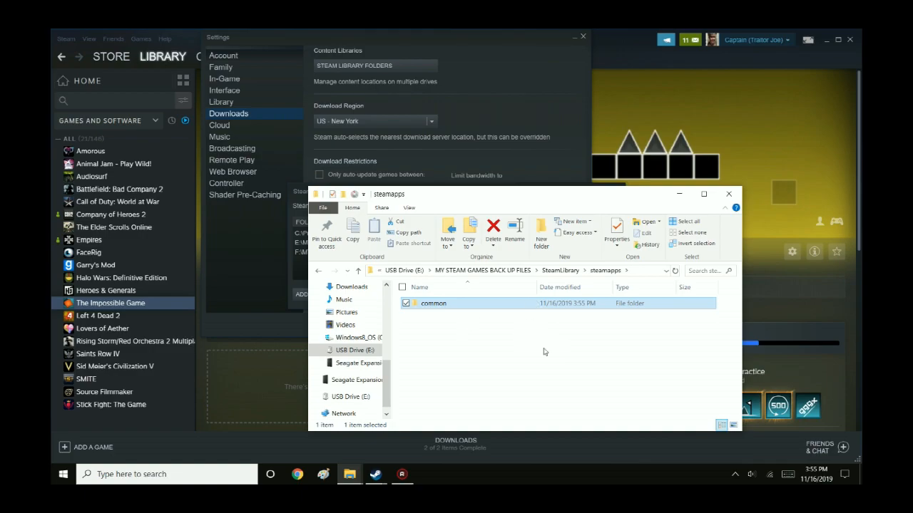
double_click(486, 309)
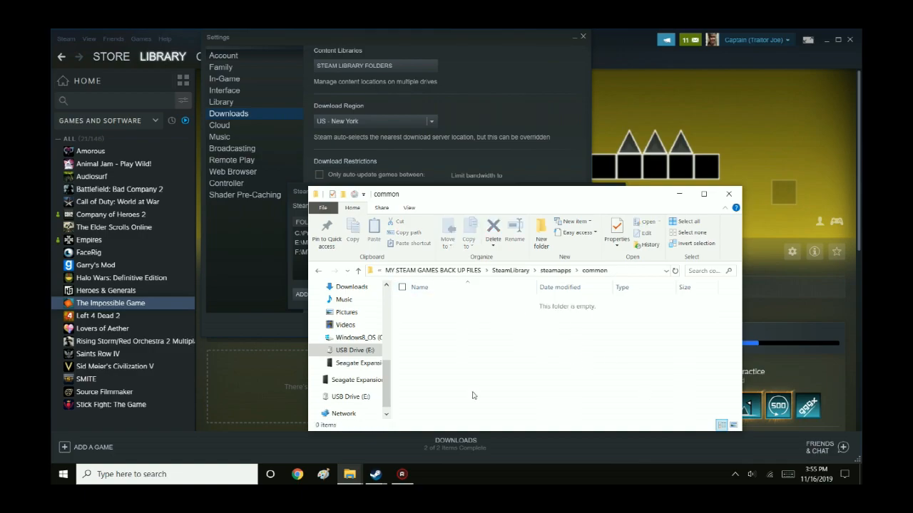
Step: Look through the game folders in Steam\SteamApps\common on drive C:, and minimize that window
mouse_move(349, 474)
click(333, 436)
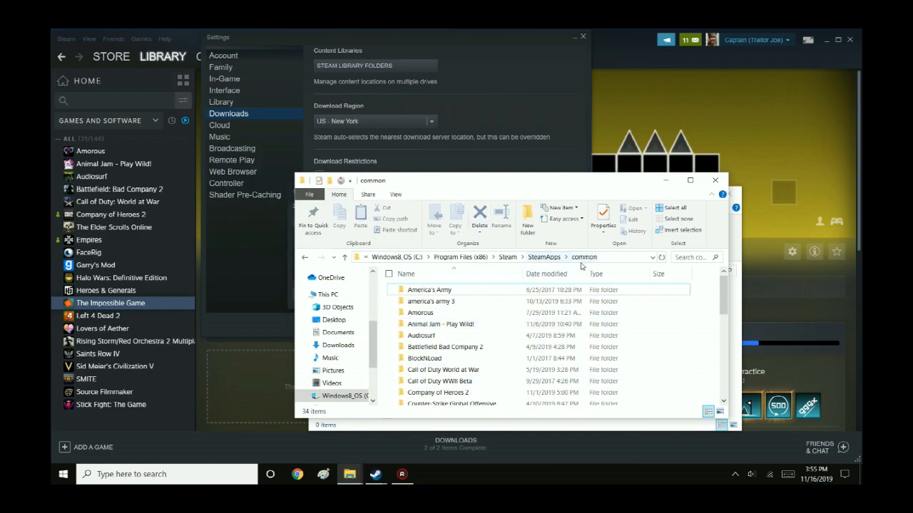
scroll(505, 362, down, 5)
scroll(505, 362, up, 5)
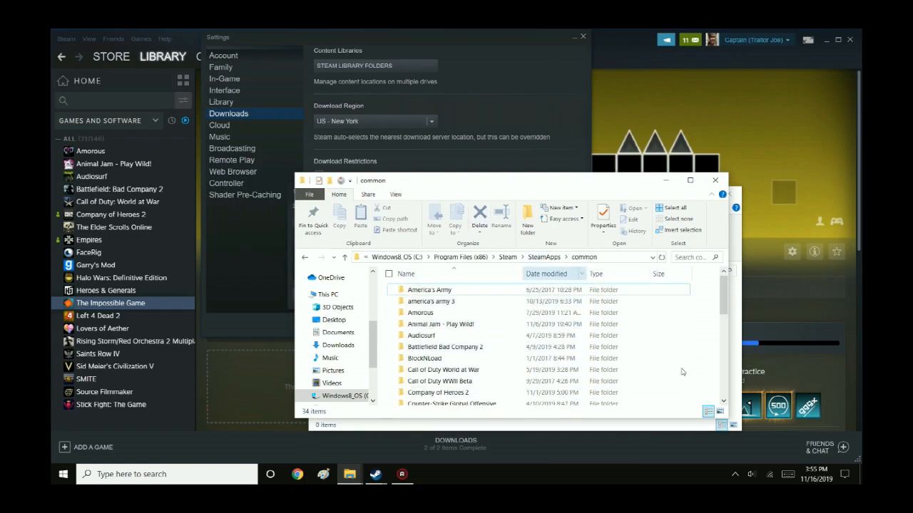
click(665, 180)
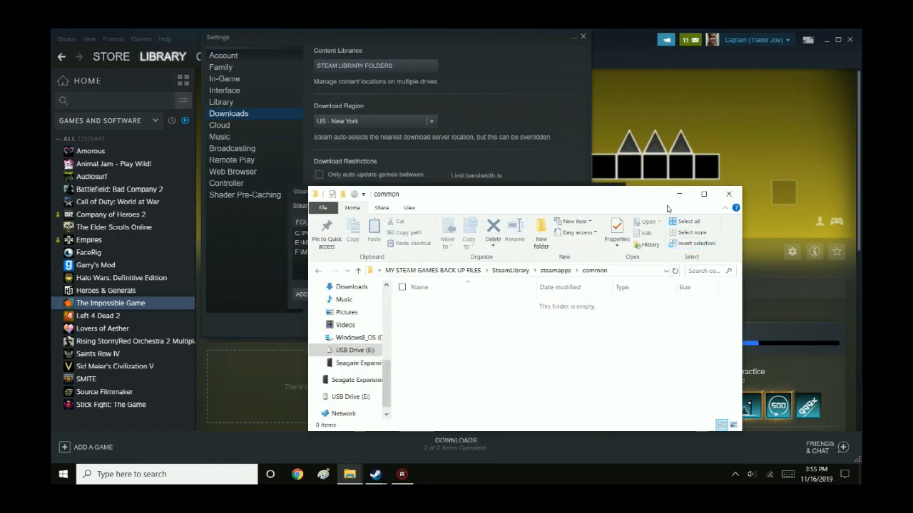
Step: Switch to Steam, close the library folders and settings dialogs, and bring The Impossible Game's library page to the front
click(517, 97)
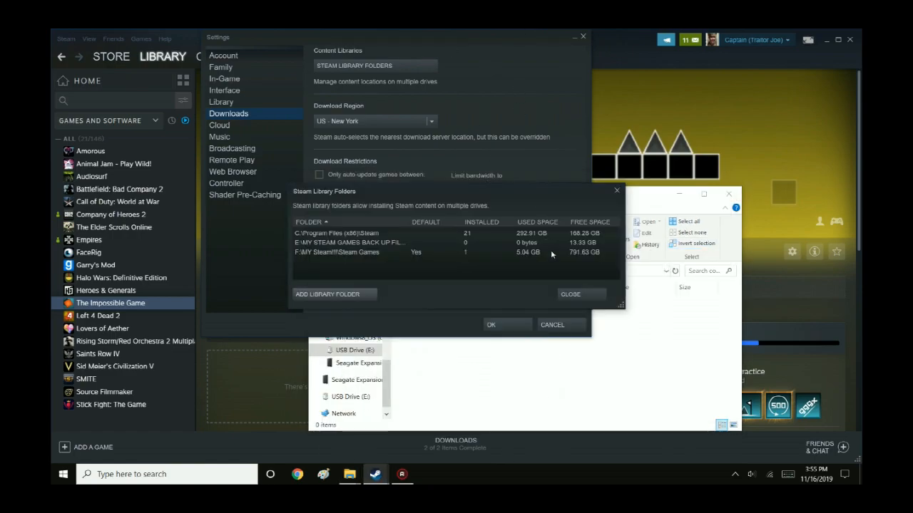
click(485, 325)
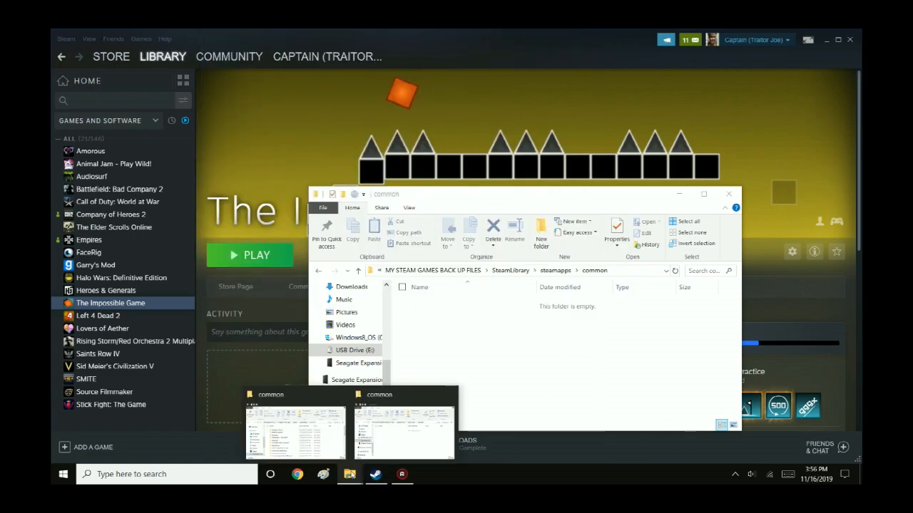
click(239, 312)
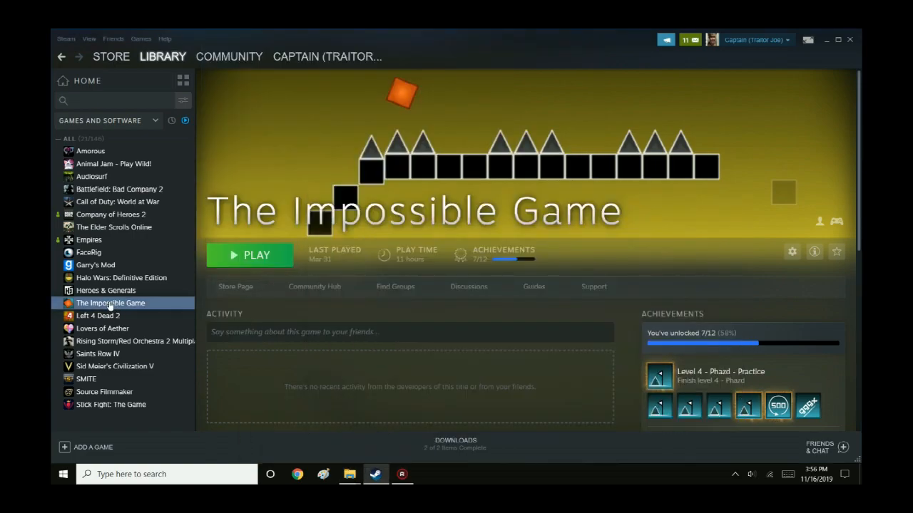
Step: Bring up both common folder windows in File Explorer and arrange them side by side, with the drive C: one on the left
mouse_move(349, 474)
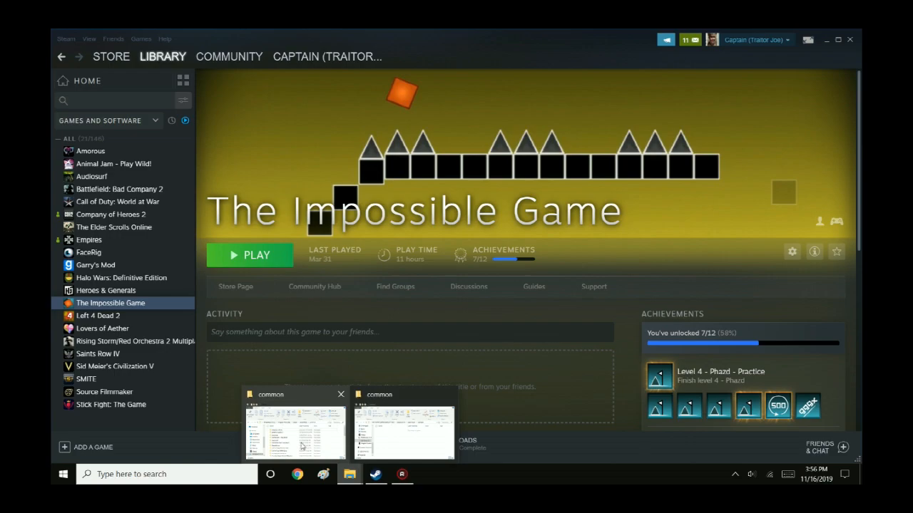
click(314, 439)
click(350, 473)
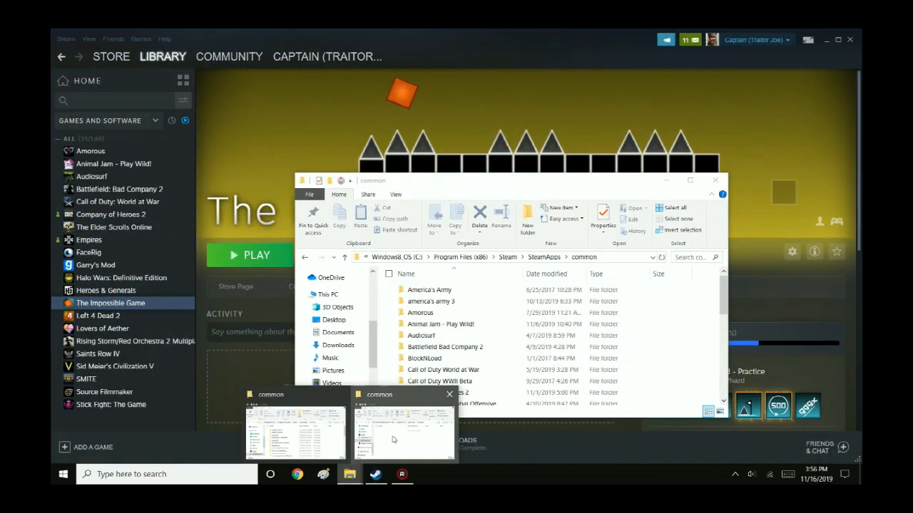
click(395, 438)
drag(446, 200, 552, 204)
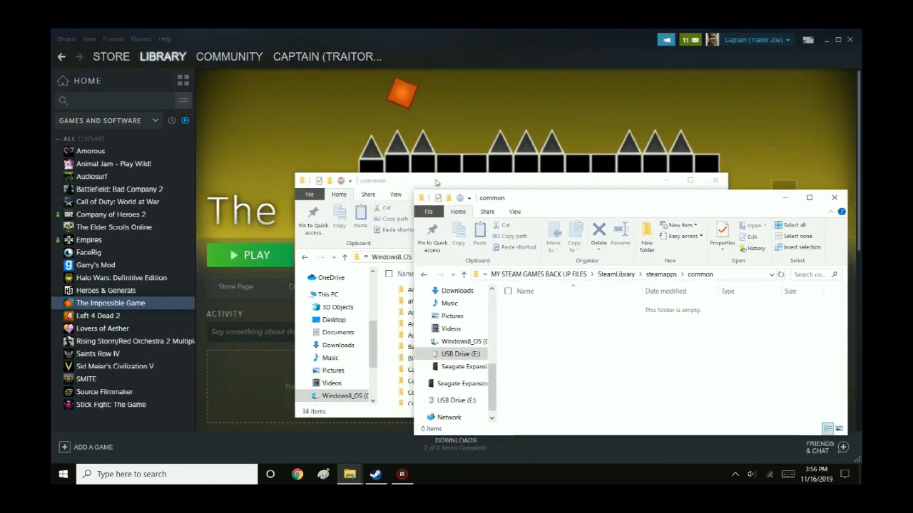
drag(379, 181, 196, 172)
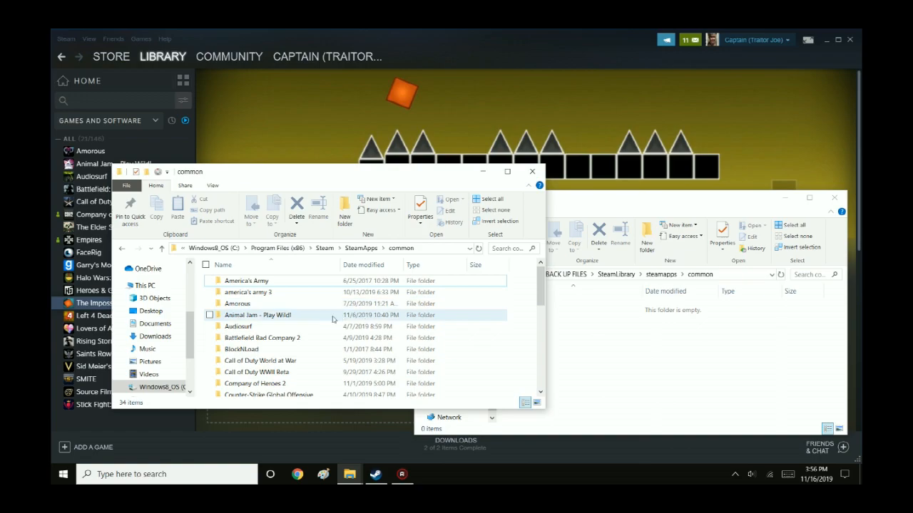
Step: Cut the TheImpossibleGame folder from Steam\SteamApps\common on drive C:
scroll(314, 331, down, 8)
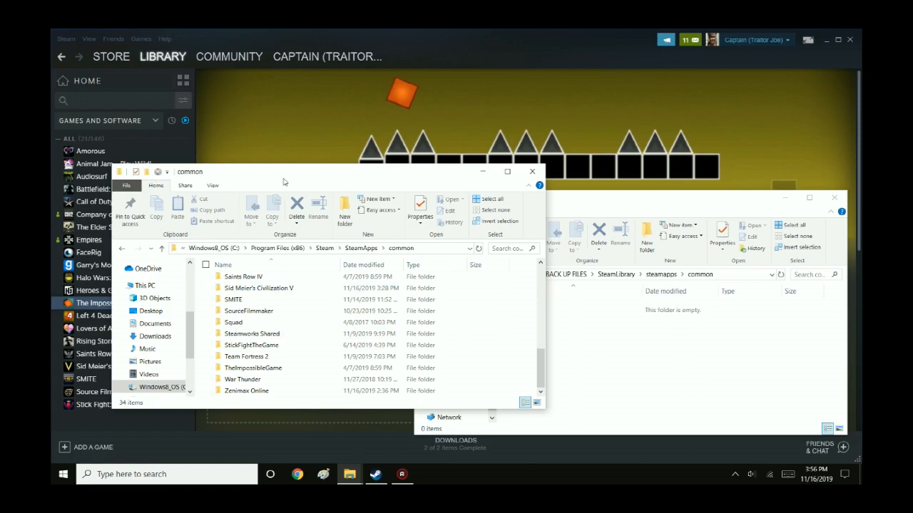
click(256, 369)
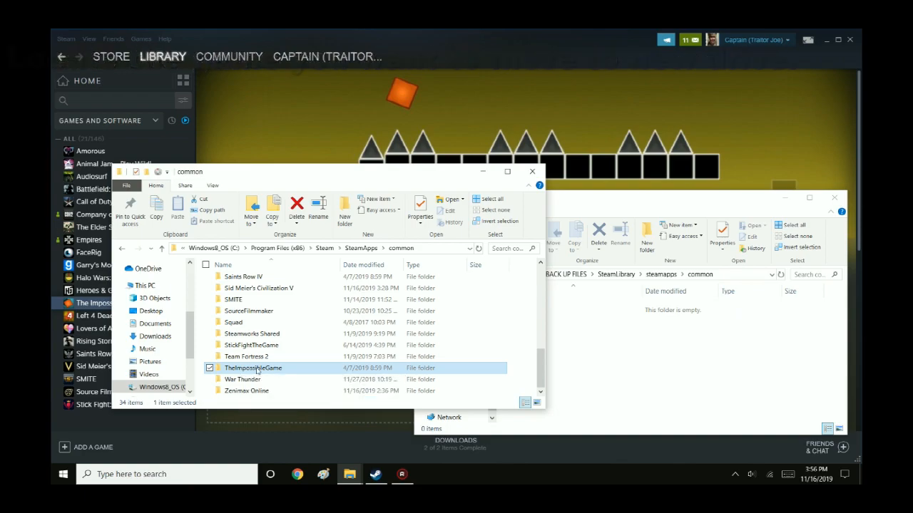
right_click(256, 369)
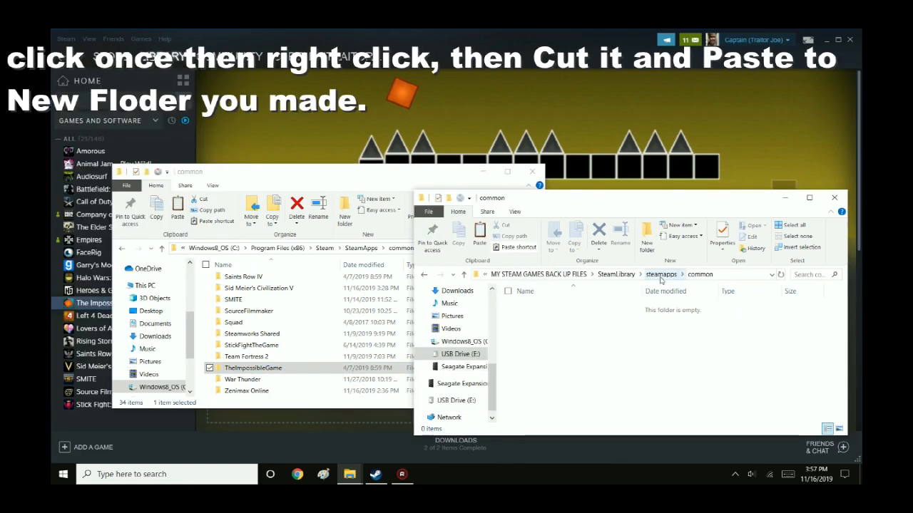
Step: Go up to MY STEAM GAMES BACK UP FILES on USB Drive (E:) and delete its SteamLibrary folder
click(661, 276)
click(602, 275)
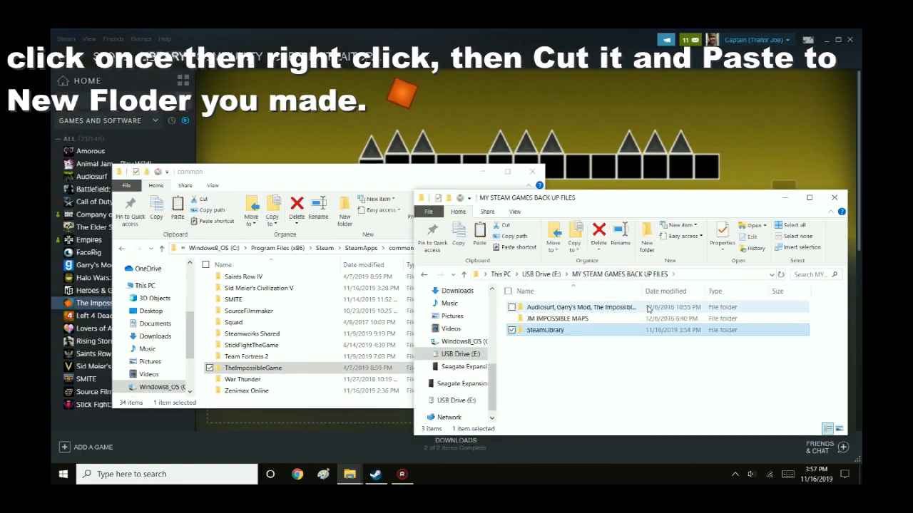
right_click(571, 333)
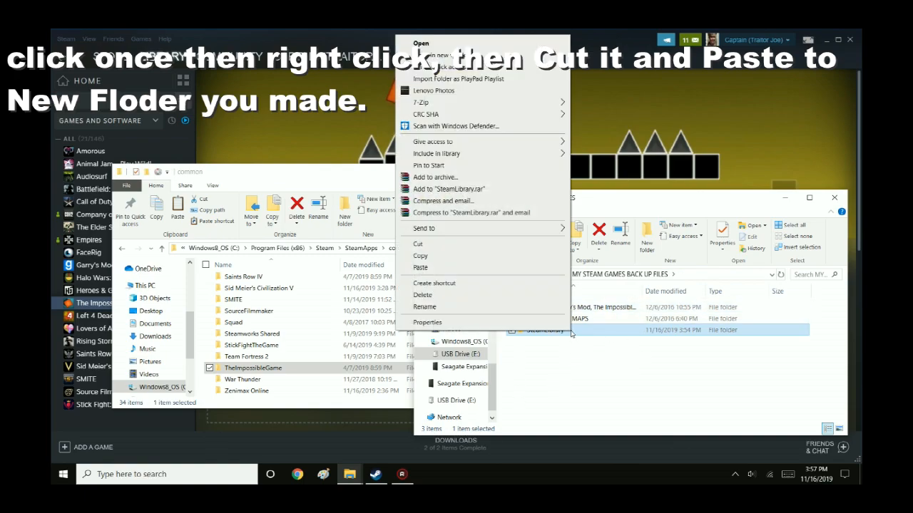
click(482, 296)
click(493, 288)
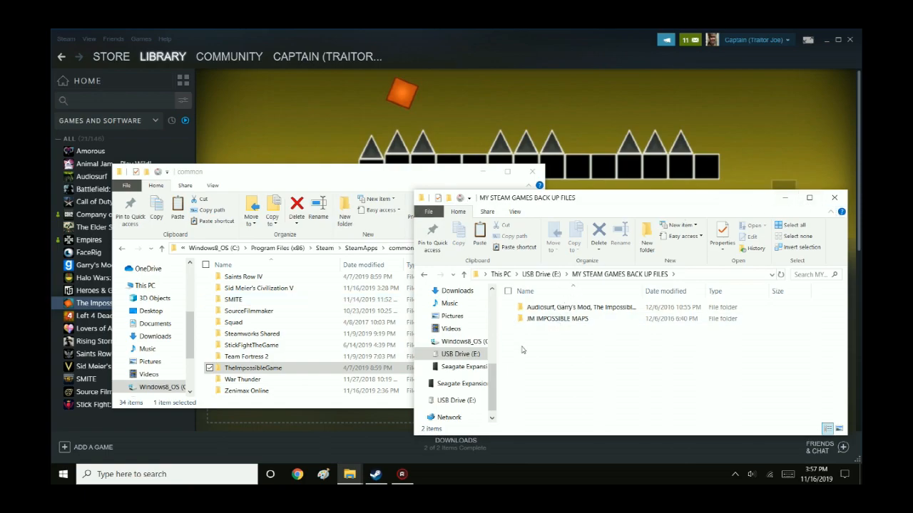
Step: Go up to USB Drive (E:), reopen MY STEAM GAMES BACK UP FILES, and minimize and restore its window
click(539, 275)
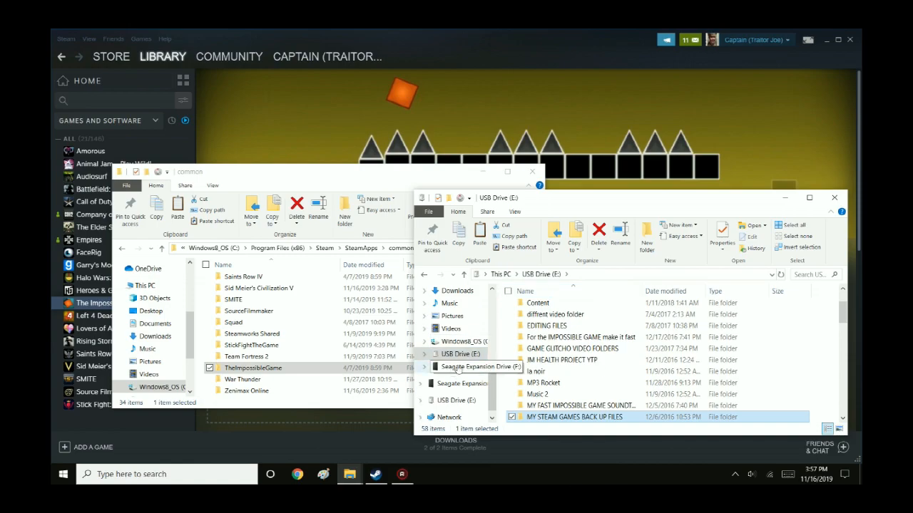
double_click(579, 418)
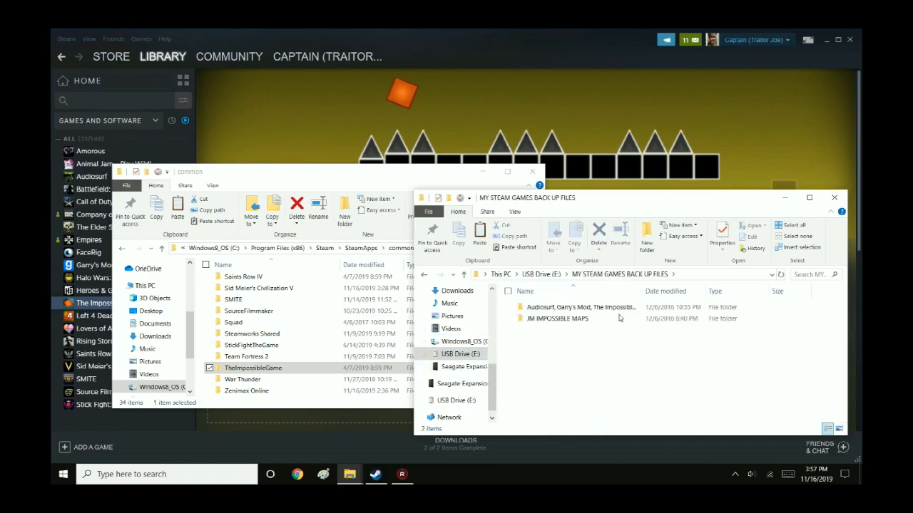
click(784, 199)
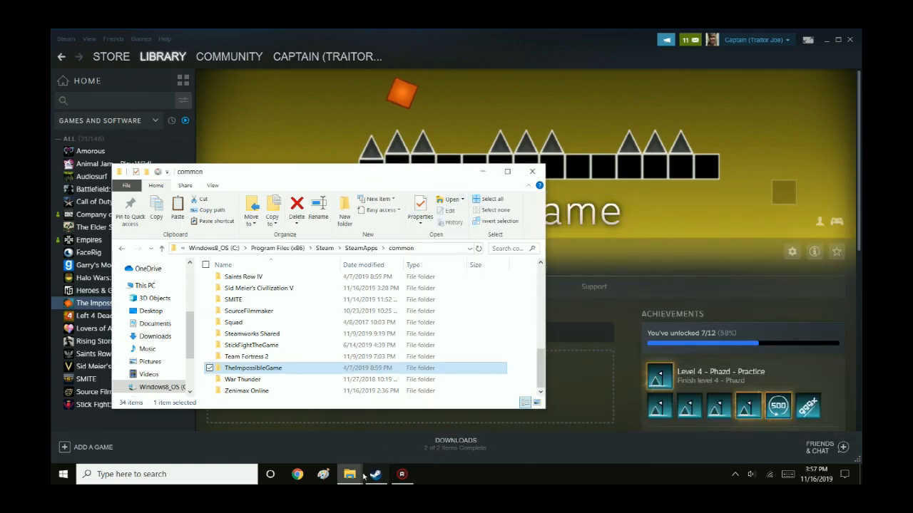
mouse_move(349, 472)
click(375, 442)
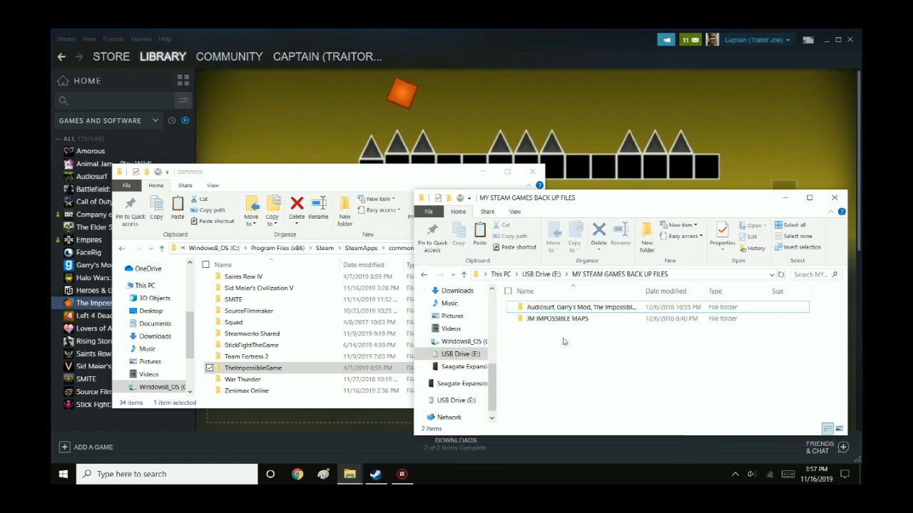
Step: Open Seagate Expansion Drive (F:) and delete the SteamLibrary folder inside its MY Steam!!! folder
click(446, 366)
scroll(570, 353, down, 2)
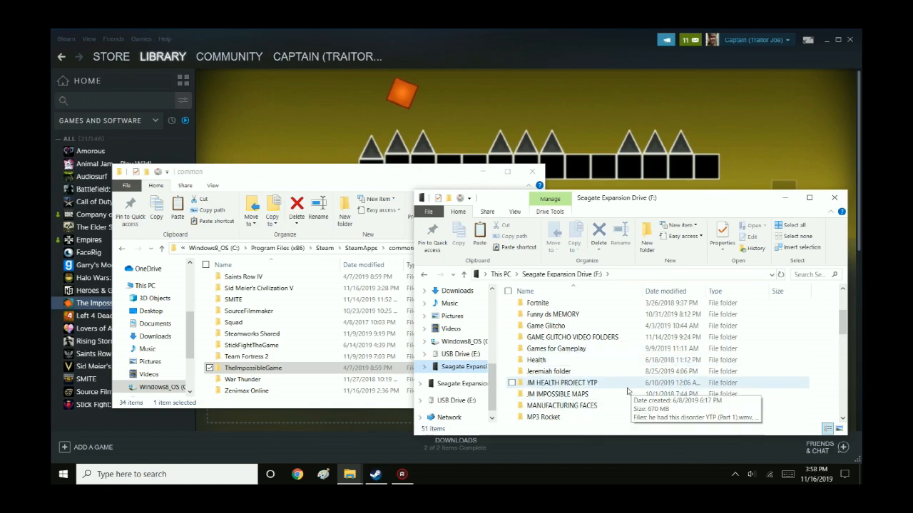
scroll(570, 371, down, 3)
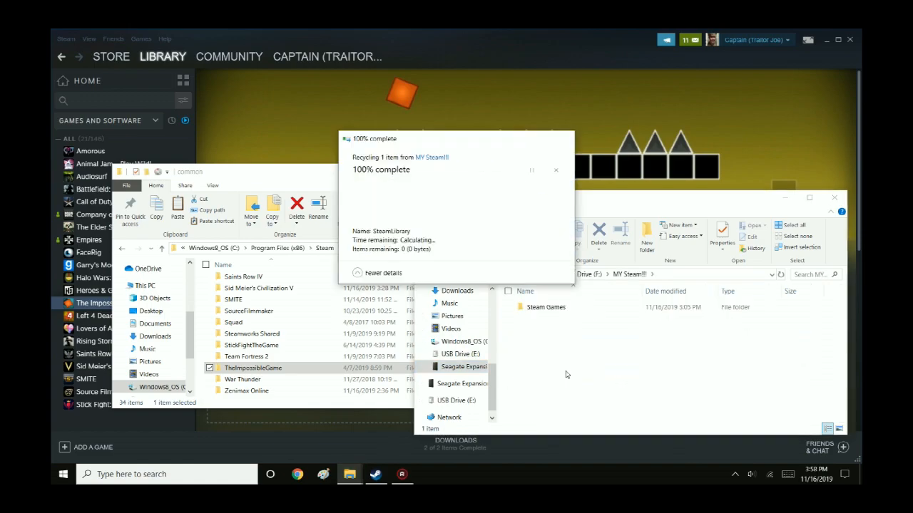
Step: Open Steam Games\steamapps\common inside the MY Steam!!! folder on Seagate Expansion Drive (F:)
double_click(569, 308)
click(628, 276)
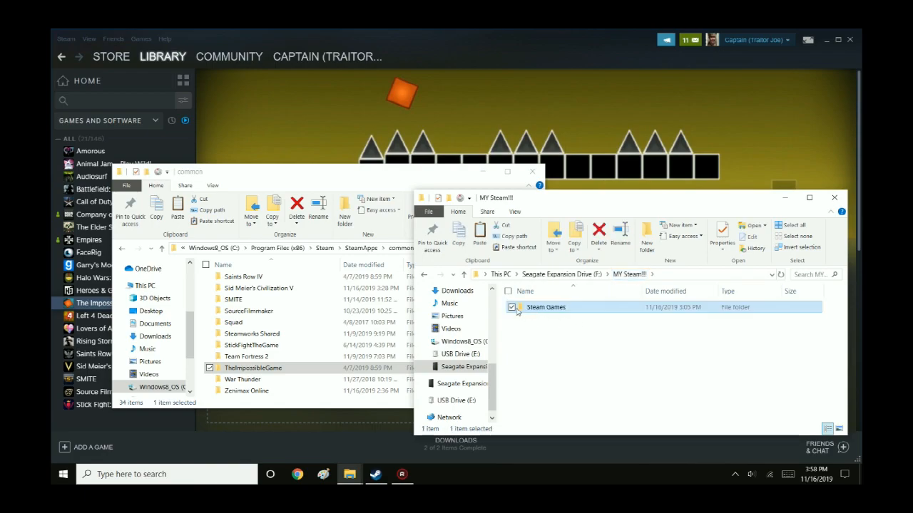
double_click(534, 310)
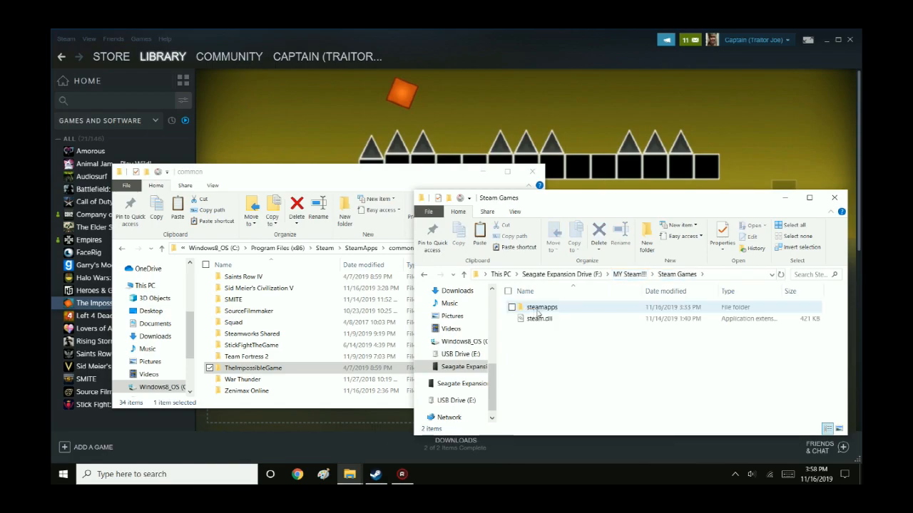
double_click(538, 312)
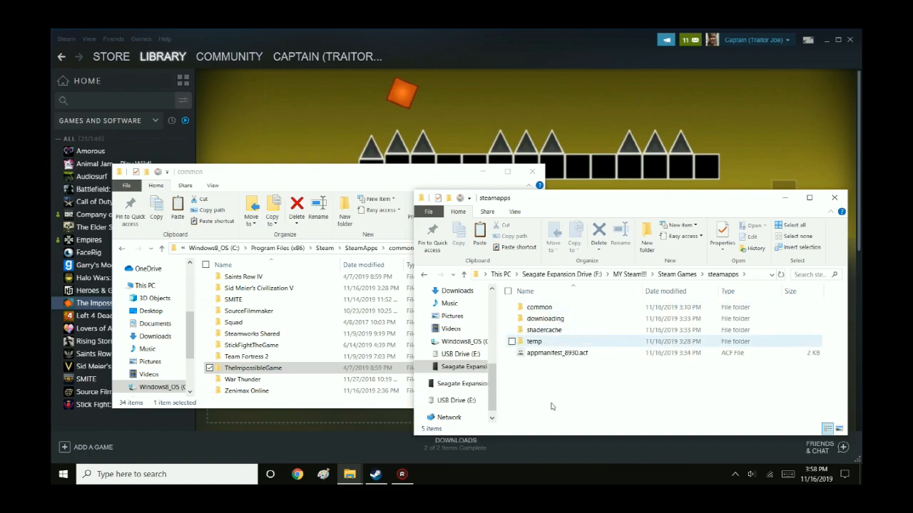
double_click(547, 308)
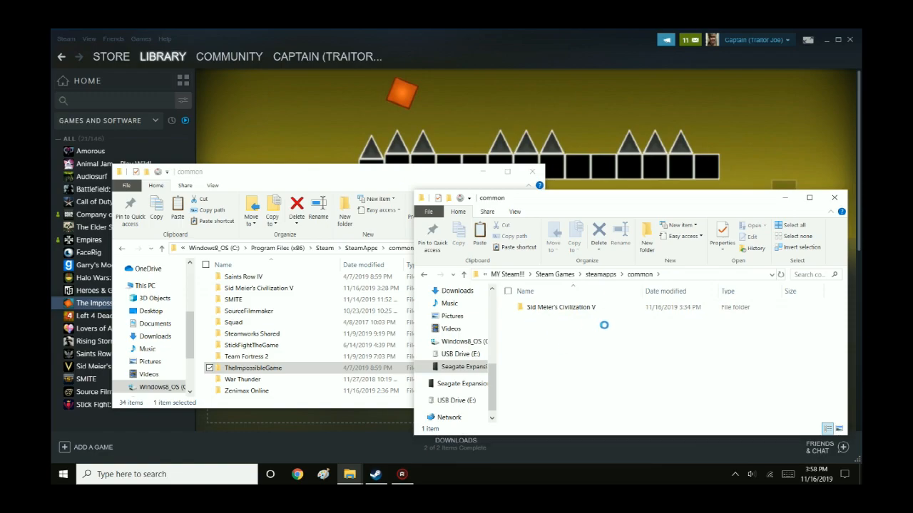
right_click(568, 321)
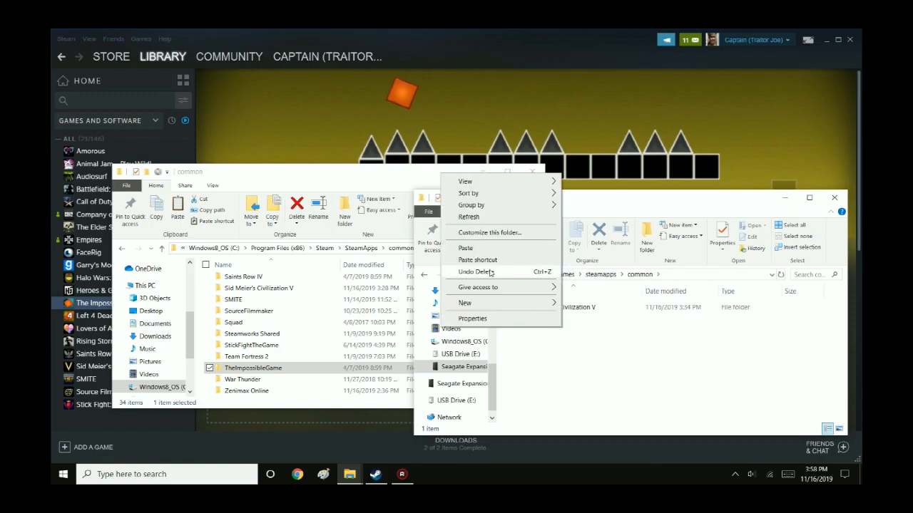
click(637, 375)
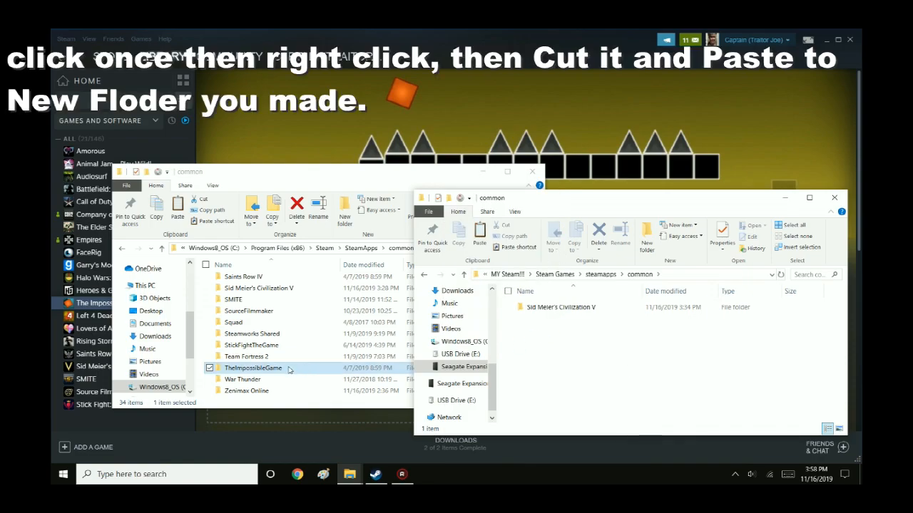
right_click(563, 325)
click(681, 371)
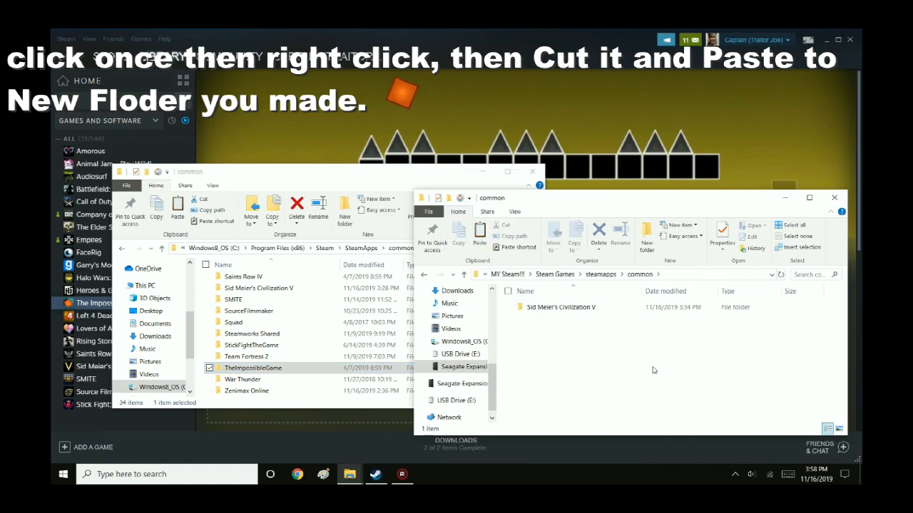
Step: Cut the TheImpossibleGame folder from the common folder on drive C: and paste it into the common folder on drive F:
click(303, 371)
right_click(301, 371)
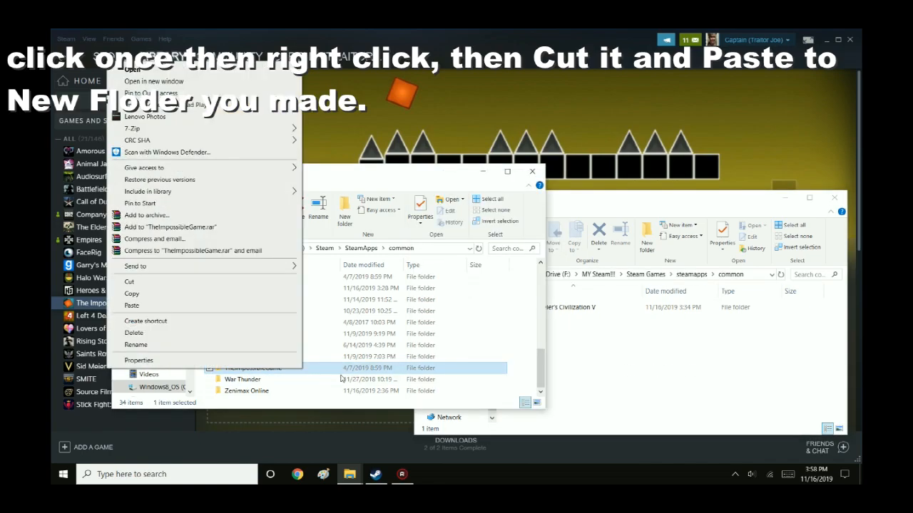
click(139, 283)
click(619, 321)
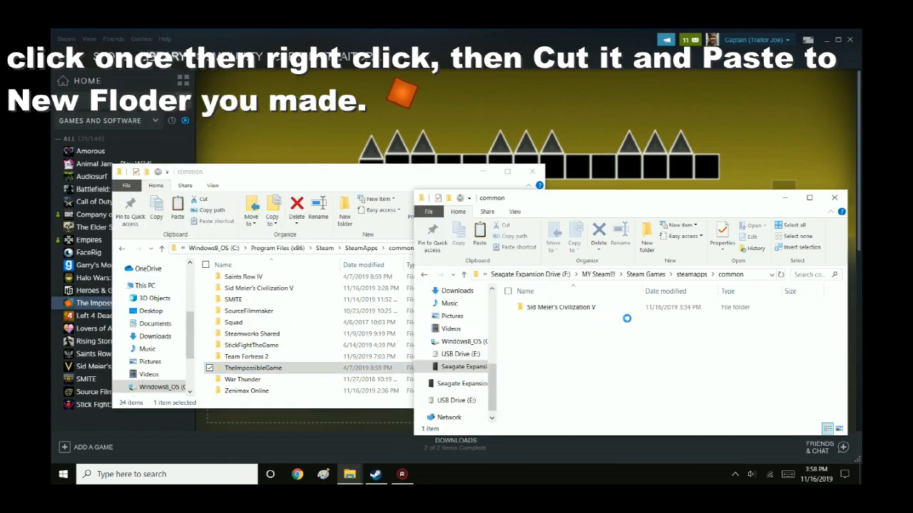
right_click(616, 356)
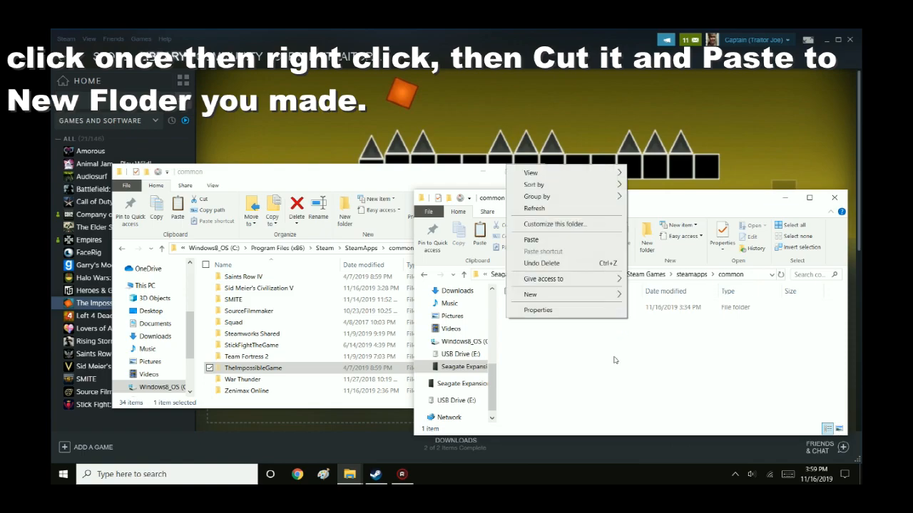
click(532, 240)
click(478, 235)
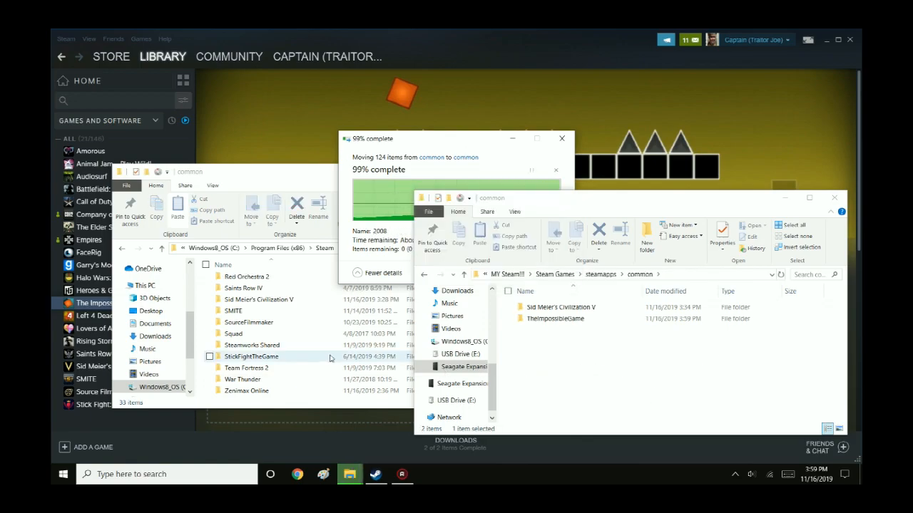
click(597, 370)
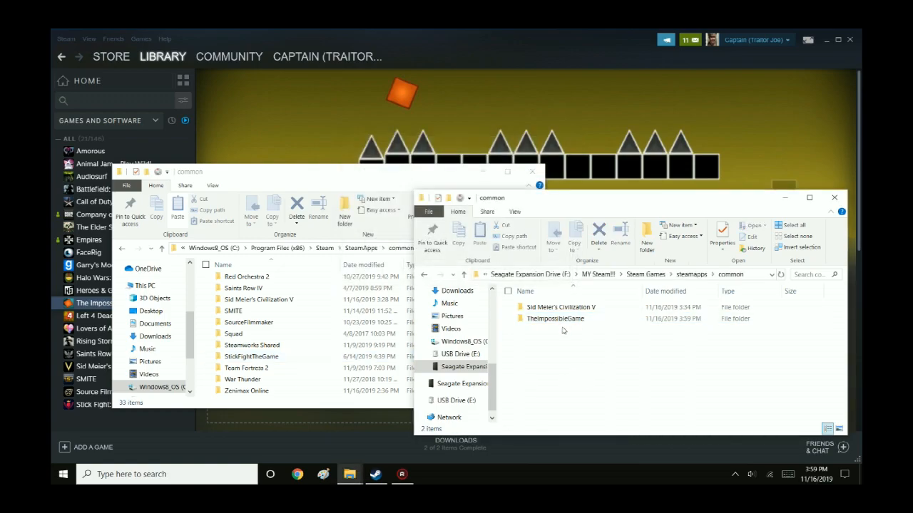
Step: Look through the game folders in common on drive C: to check whether TheImpossibleGame is still listed
click(287, 181)
scroll(291, 322, up, 7)
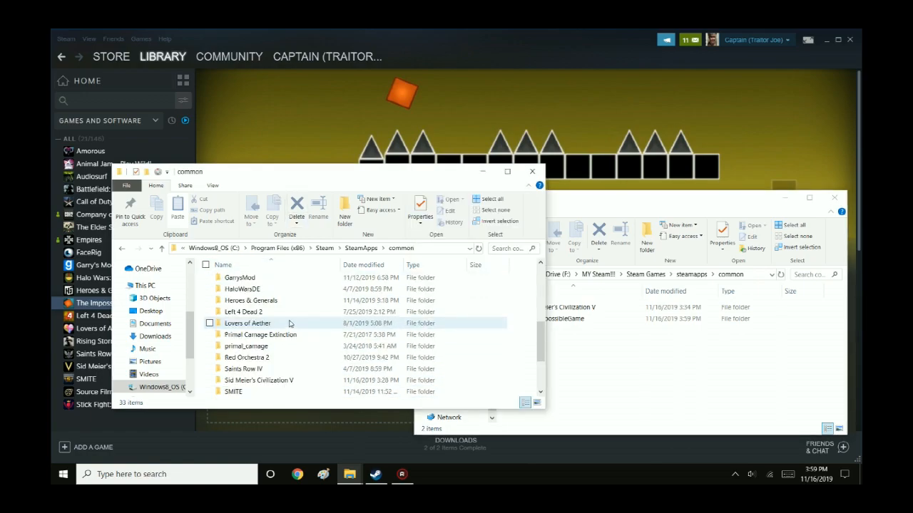
scroll(291, 322, down, 7)
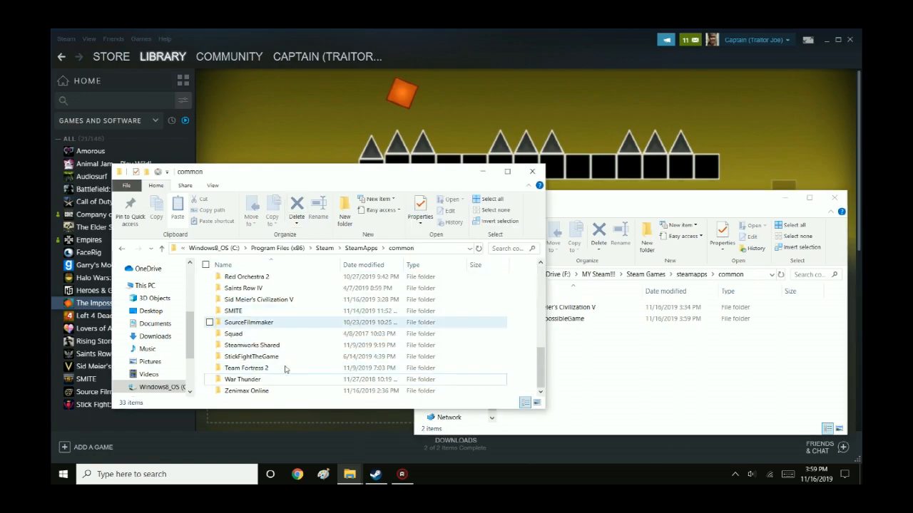
scroll(287, 349, up, 7)
scroll(289, 342, down, 5)
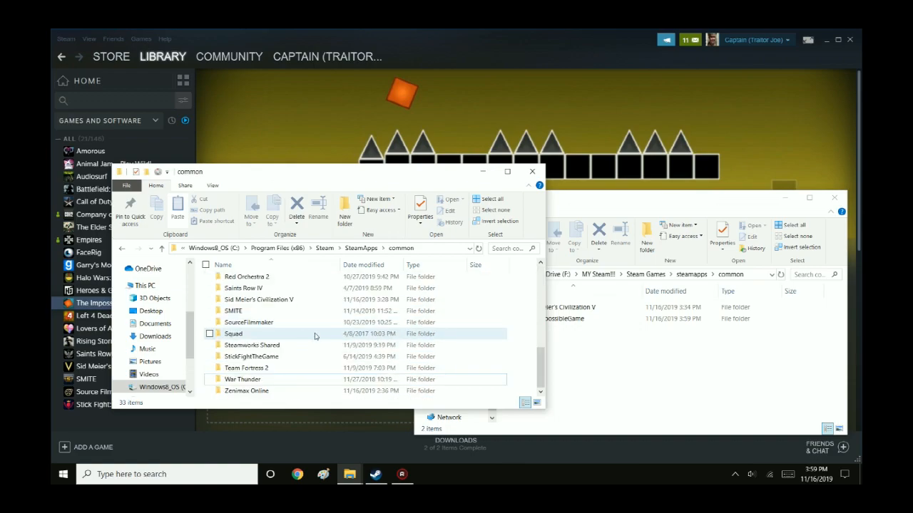
scroll(290, 321, up, 5)
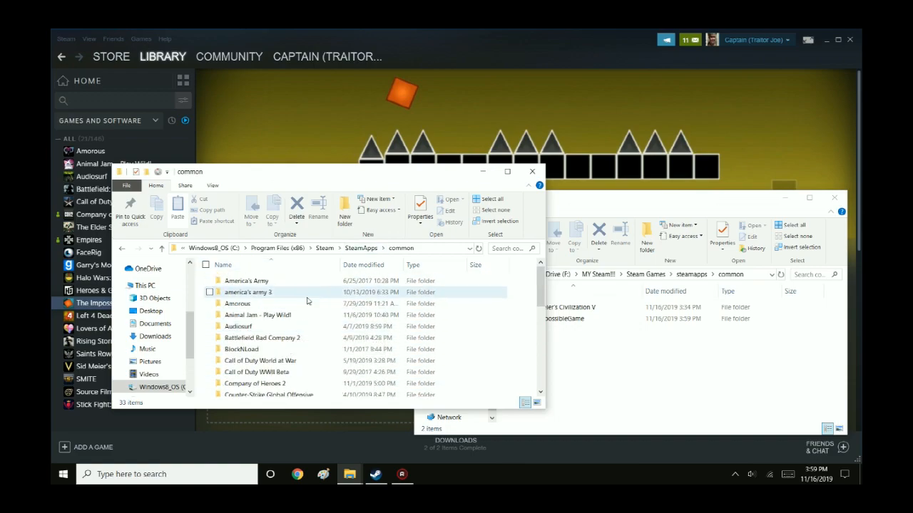
scroll(306, 322, down, 7)
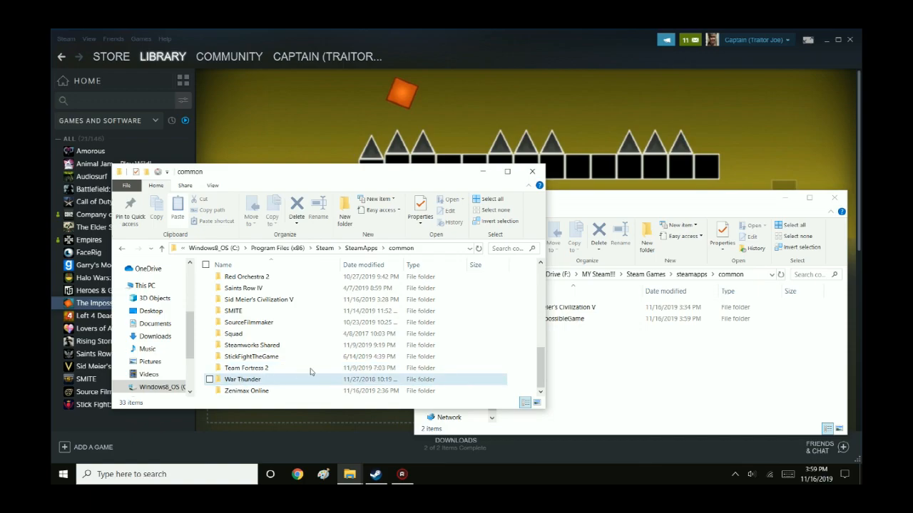
click(605, 369)
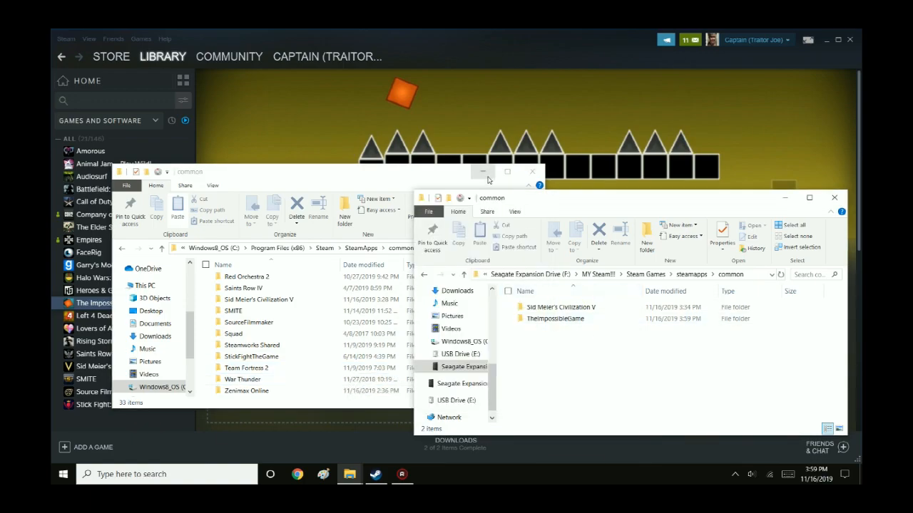
Step: Minimize both common folder windows and select The Impossible Game in the Steam library
click(483, 174)
click(784, 198)
right_click(124, 304)
click(271, 312)
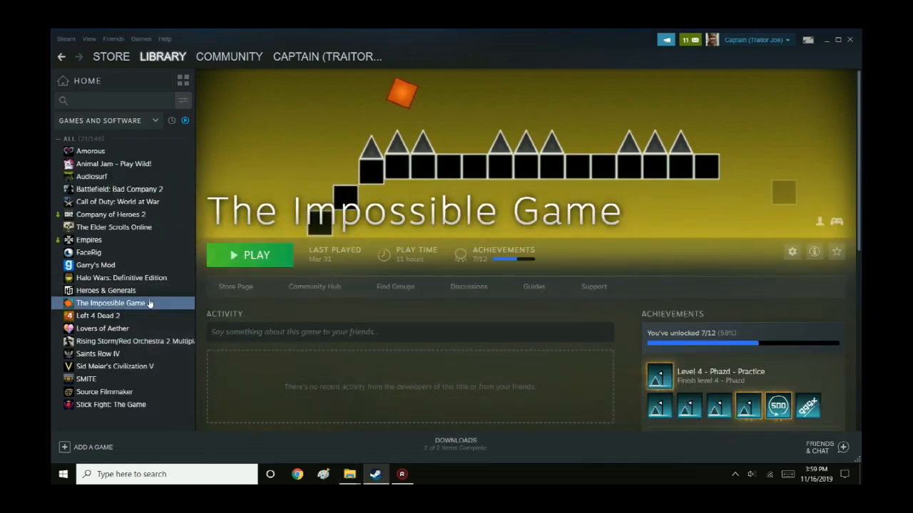
right_click(149, 305)
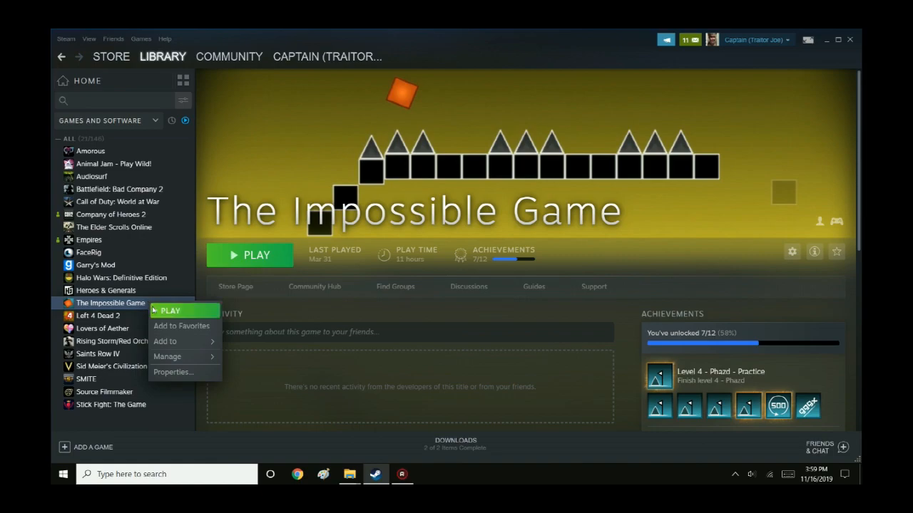
click(100, 303)
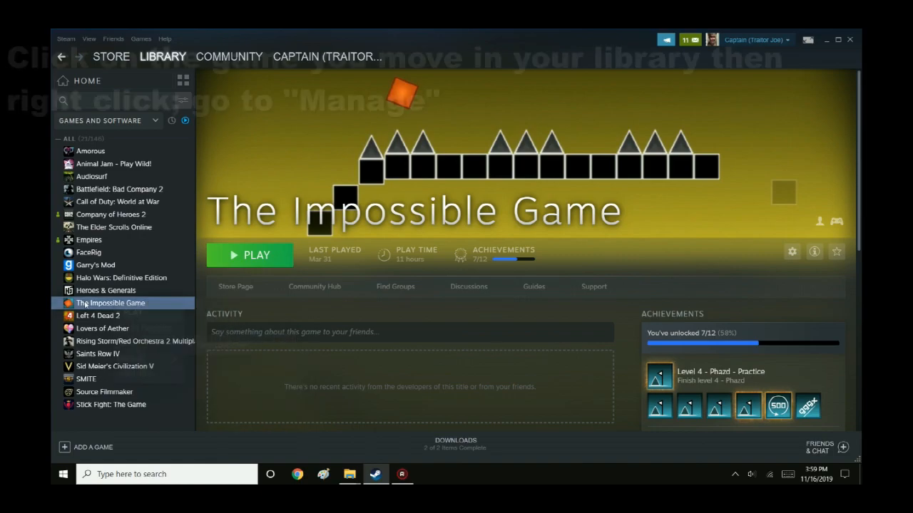
right_click(86, 304)
mouse_move(124, 358)
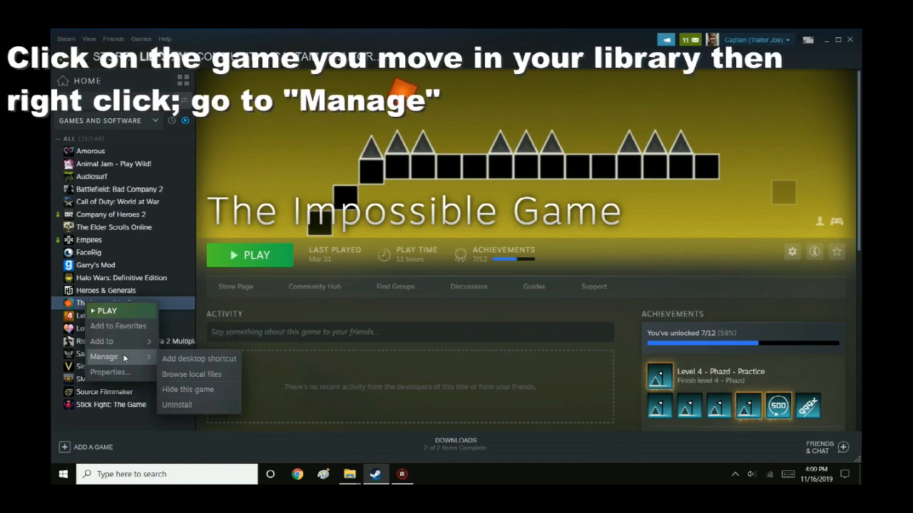
click(200, 375)
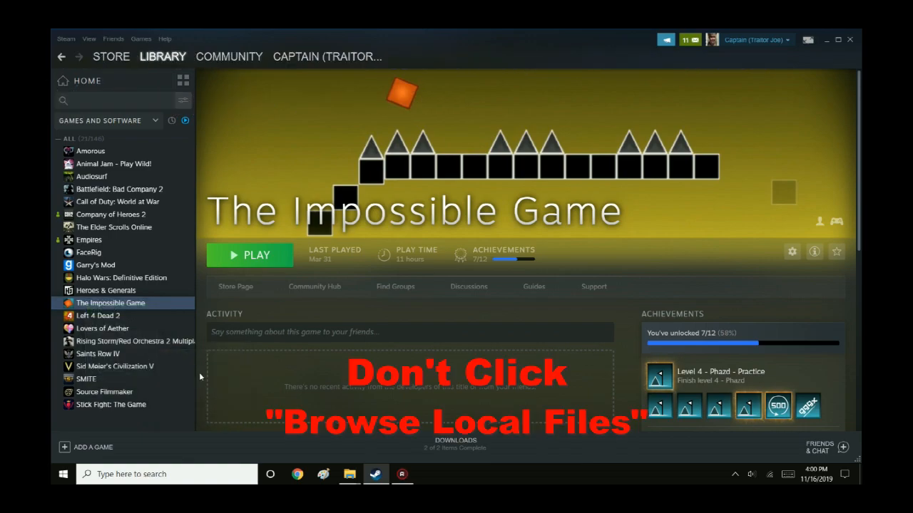
mouse_move(348, 472)
click(318, 441)
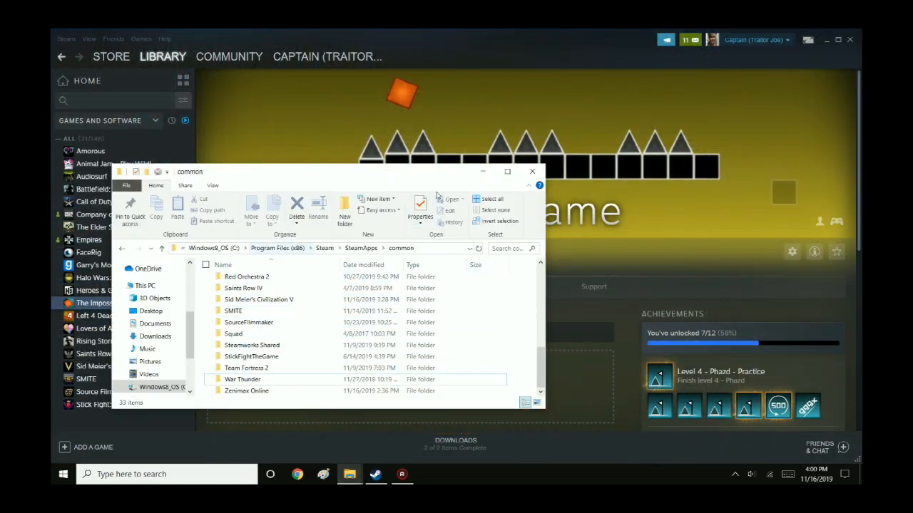
click(484, 172)
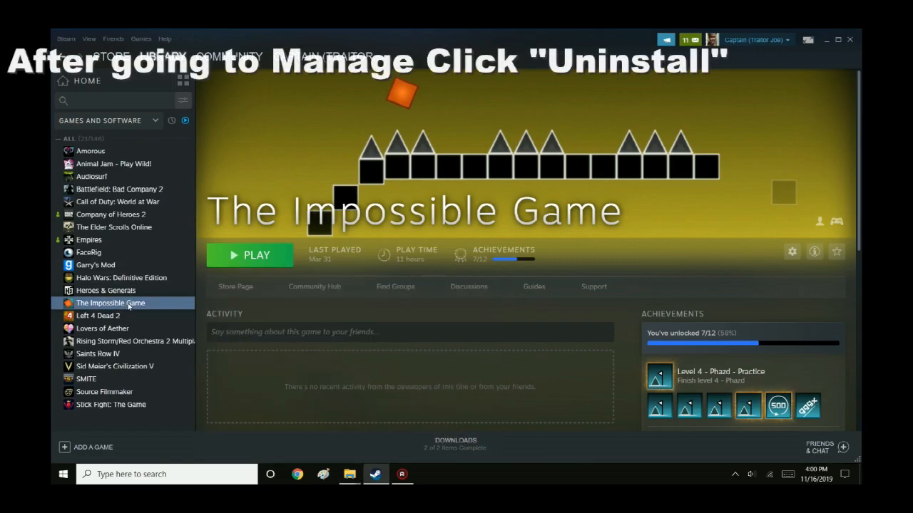
Step: Uninstall The Impossible Game from the Steam library and confirm the removal
right_click(131, 305)
mouse_move(170, 359)
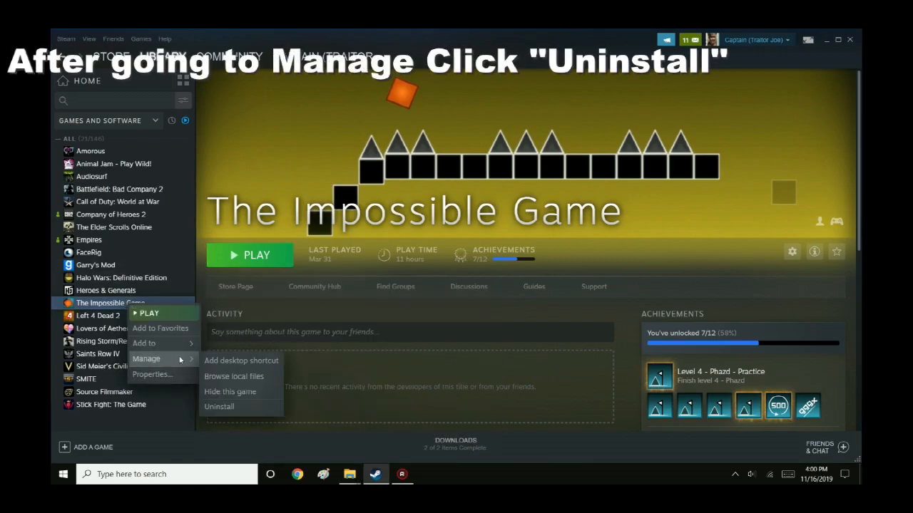
click(220, 407)
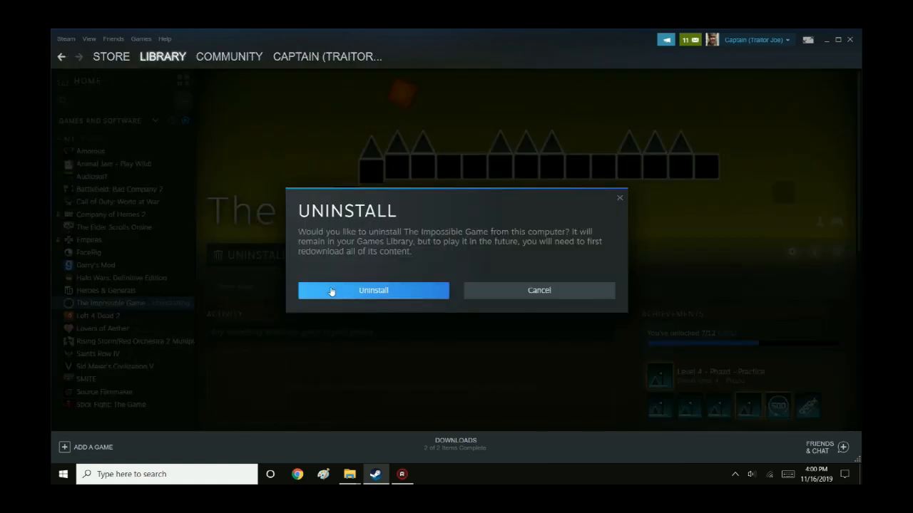
click(330, 290)
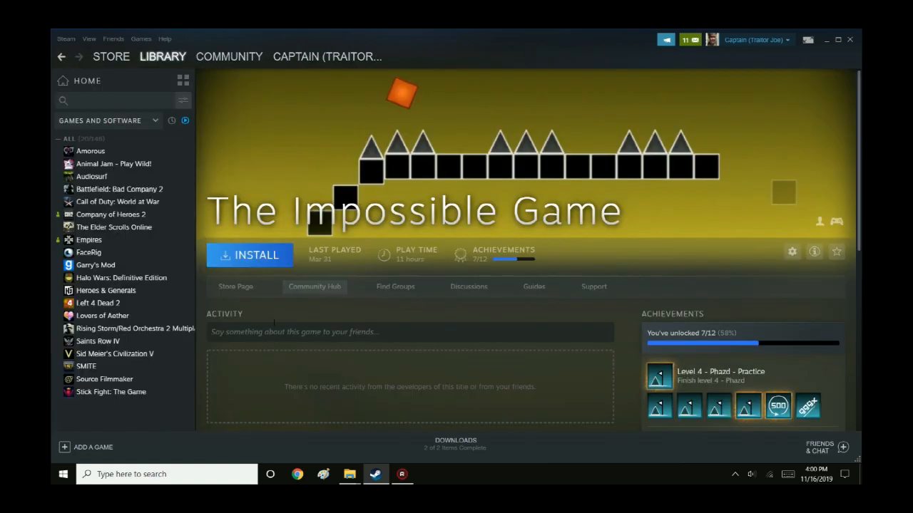
Step: Install The Impossible Game again, keeping F:\MY Steam!!!\Steam Games as the install location and leaving both shortcut options off
click(243, 257)
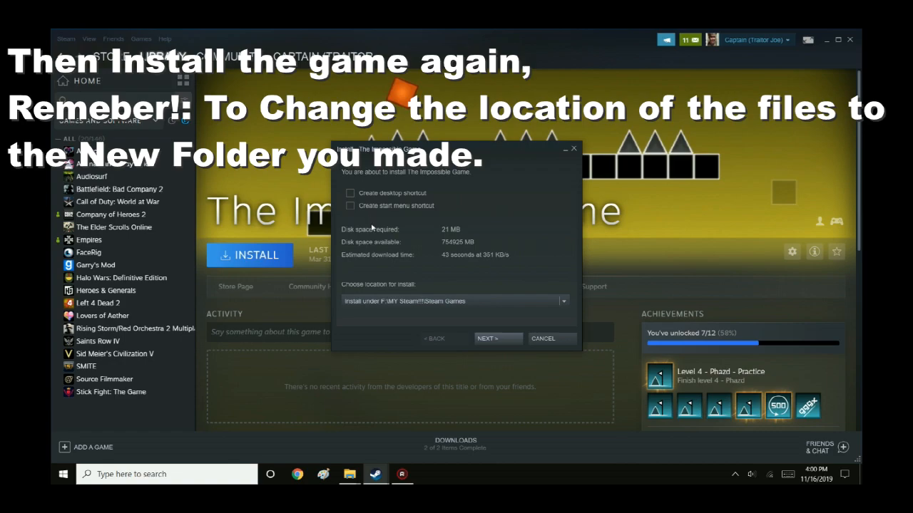
click(564, 302)
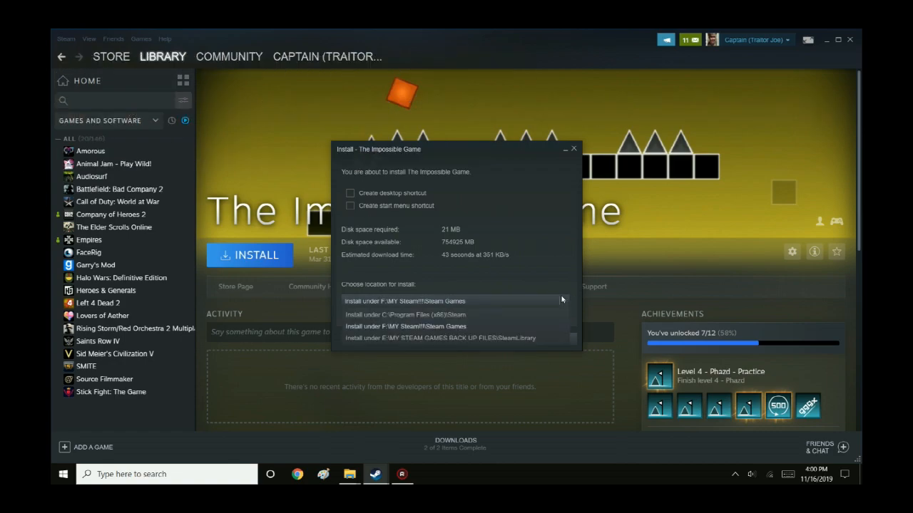
click(565, 303)
click(565, 303)
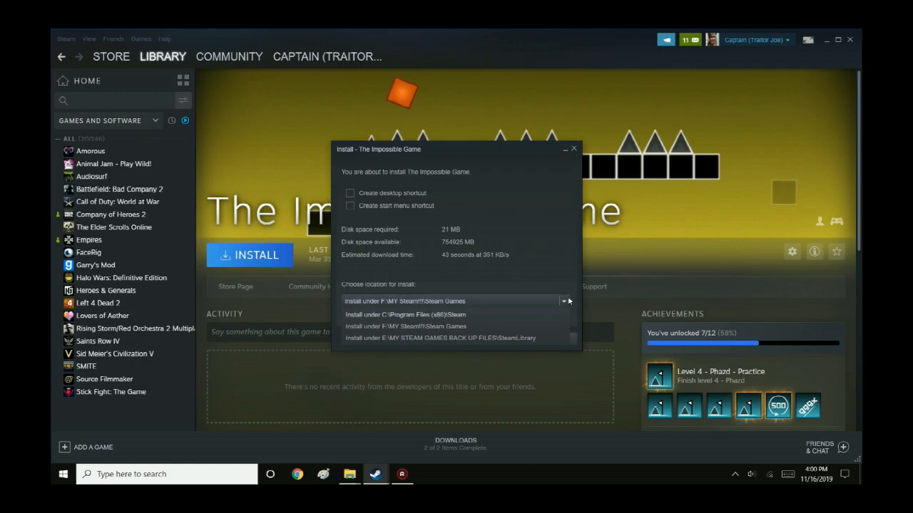
click(545, 299)
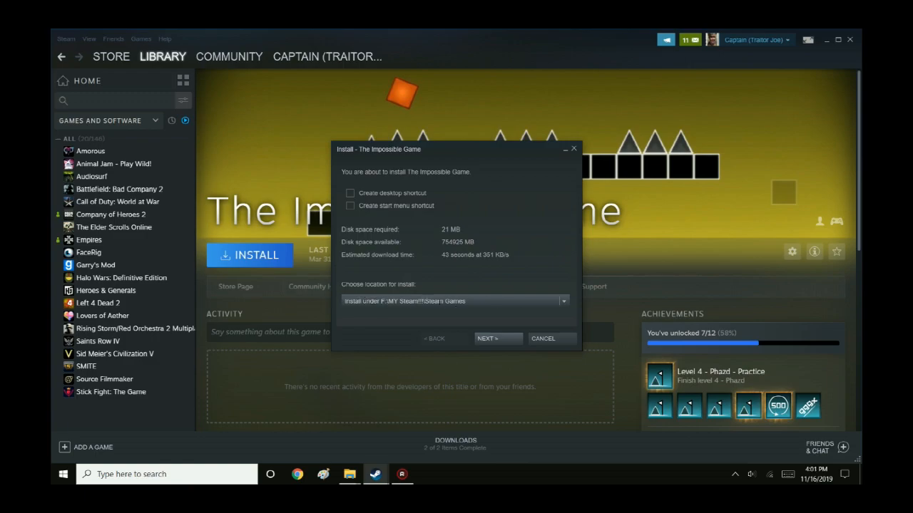
click(492, 340)
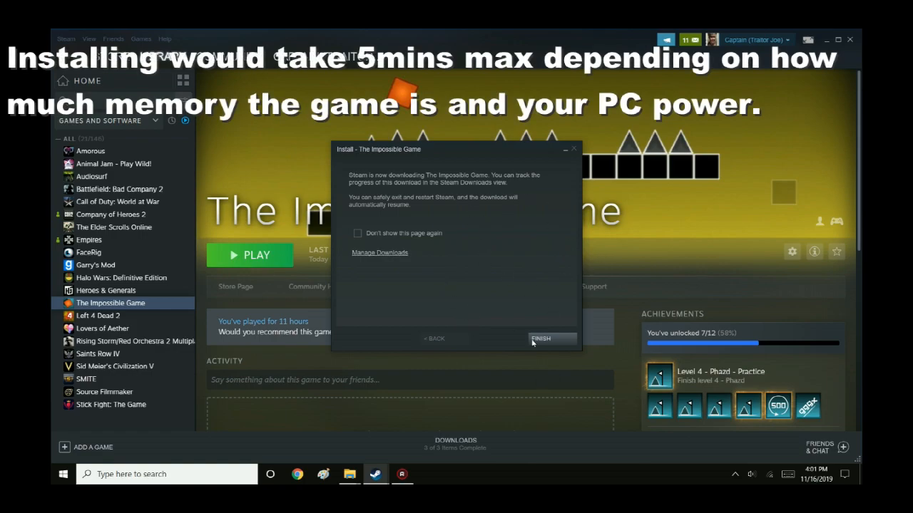
Step: Switch to the common folder window on drive F:, open TheImpossibleGame and examine the installed game files
click(350, 474)
click(406, 430)
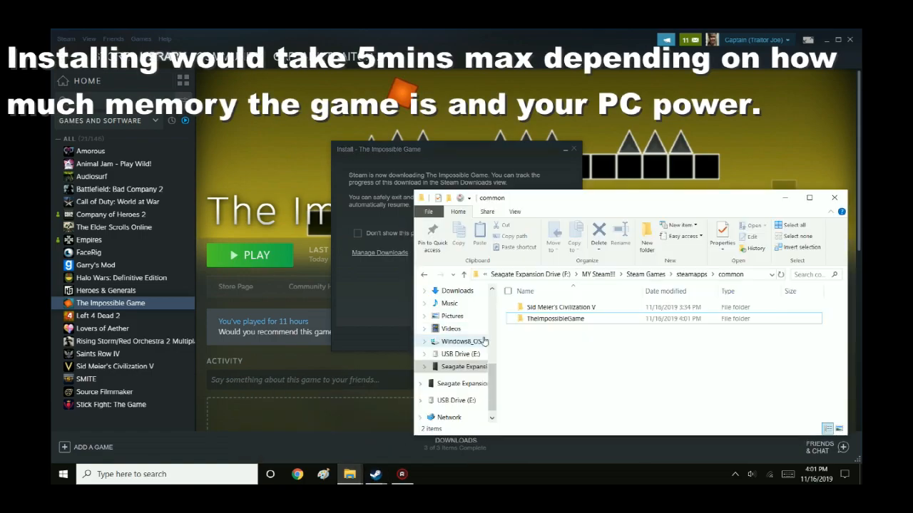
click(559, 321)
double_click(558, 321)
scroll(585, 349, down, 3)
scroll(581, 354, up, 3)
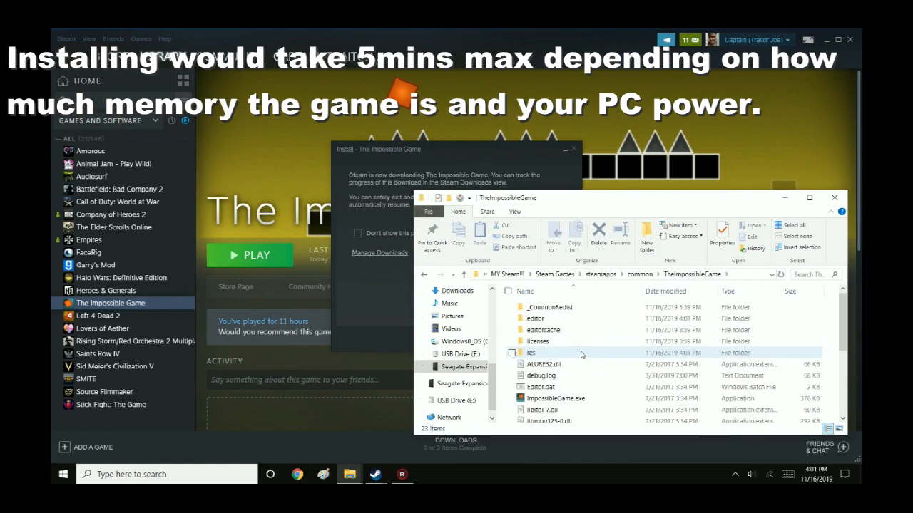
Step: Return to the common folder on drive F:, reopen TheImpossibleGame to check it, and go back to common
click(640, 273)
double_click(542, 318)
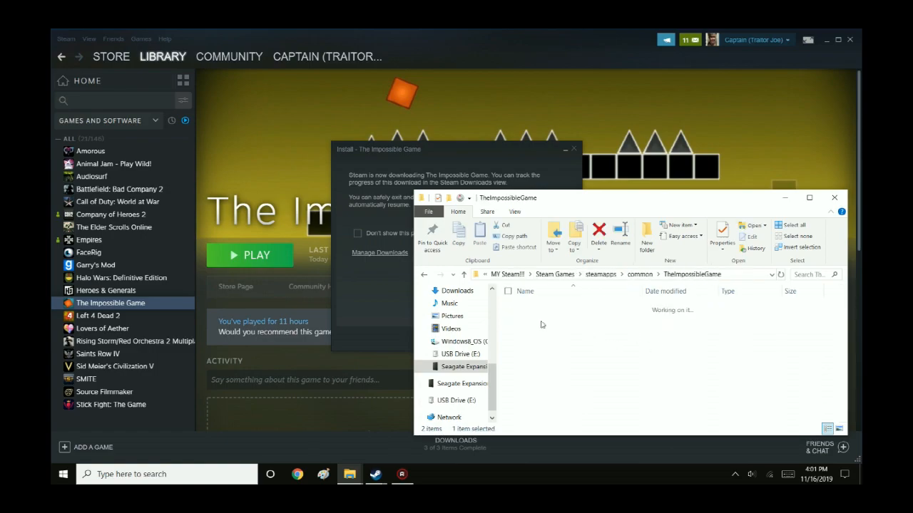
click(640, 274)
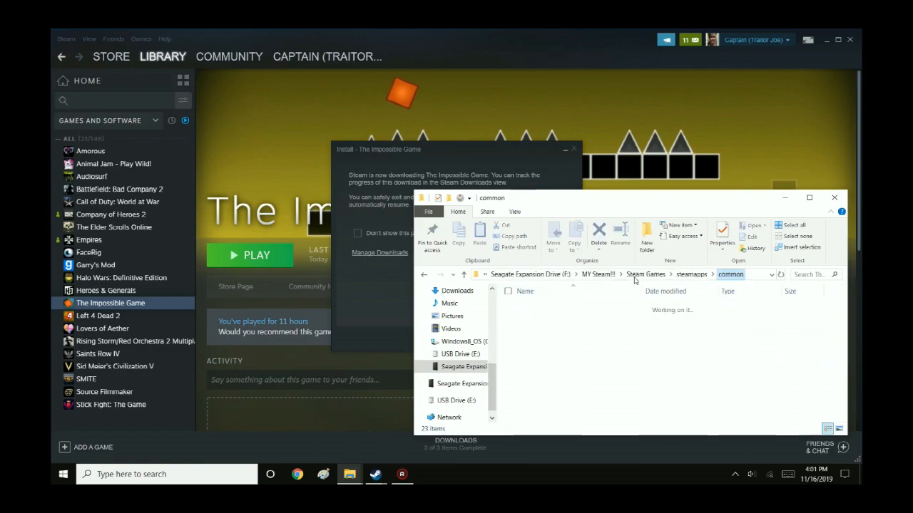
click(613, 332)
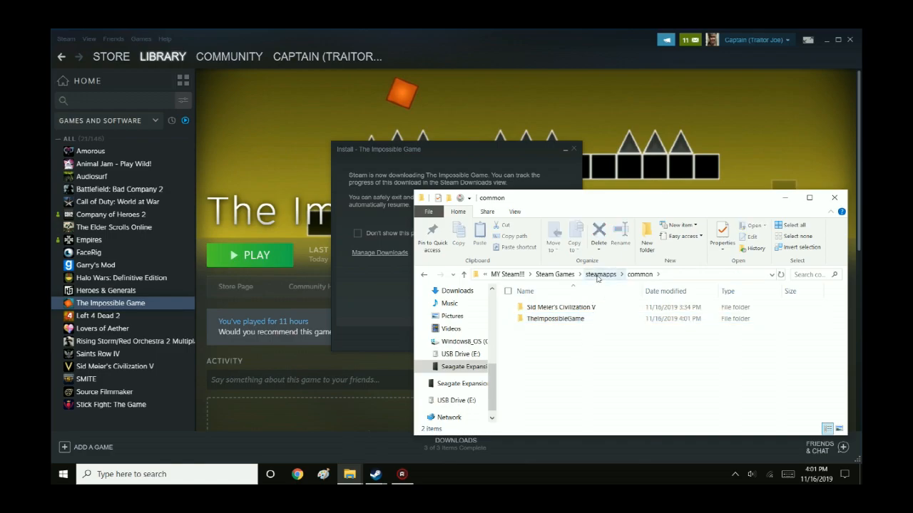
Step: Bring the installation dialog for The Impossible Game forward and finish it
click(350, 474)
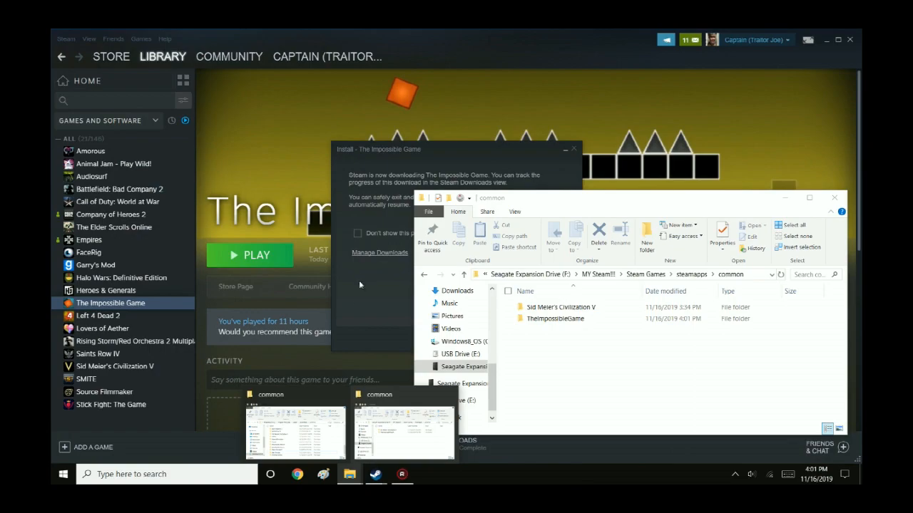
click(364, 278)
click(540, 339)
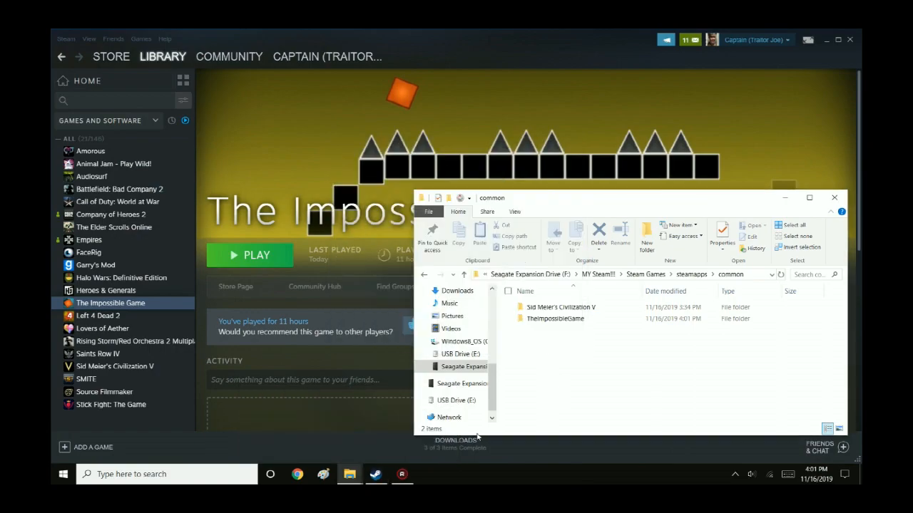
Step: Switch to the common folder window on drive C: and look through its game folders for TheImpossibleGame
click(350, 479)
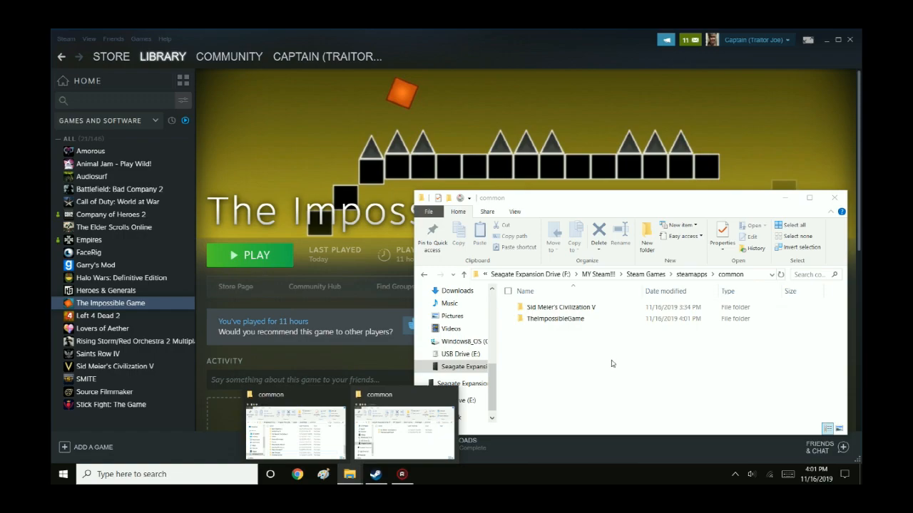
click(307, 428)
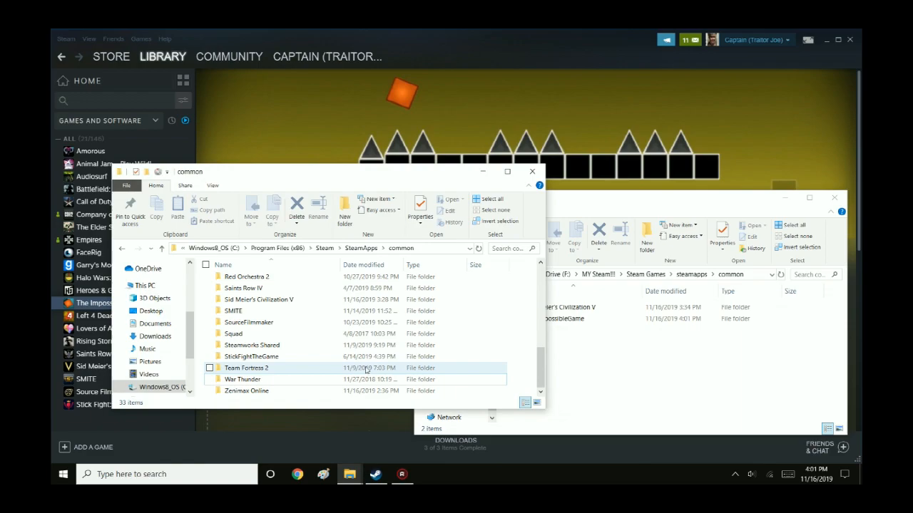
scroll(325, 356, up, 7)
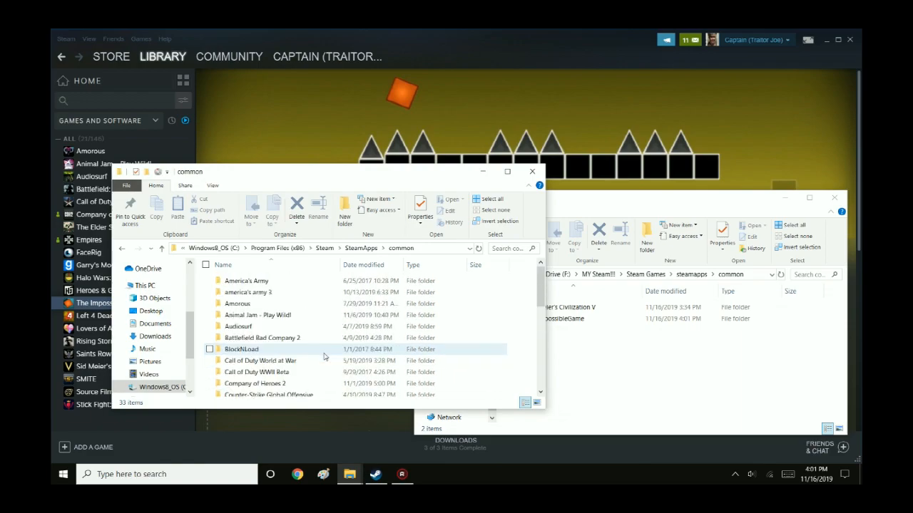
scroll(323, 356, down, 7)
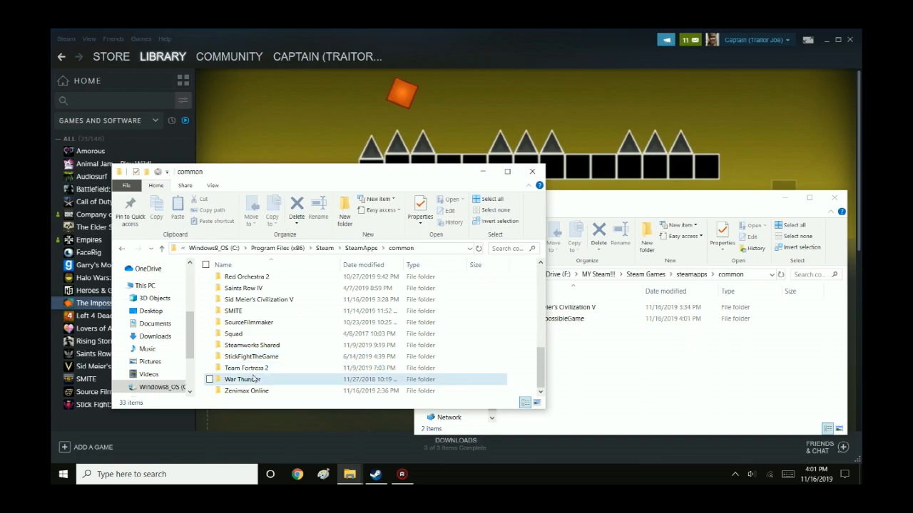
scroll(255, 379, up, 7)
drag(540, 278, 534, 363)
scroll(488, 358, up, 8)
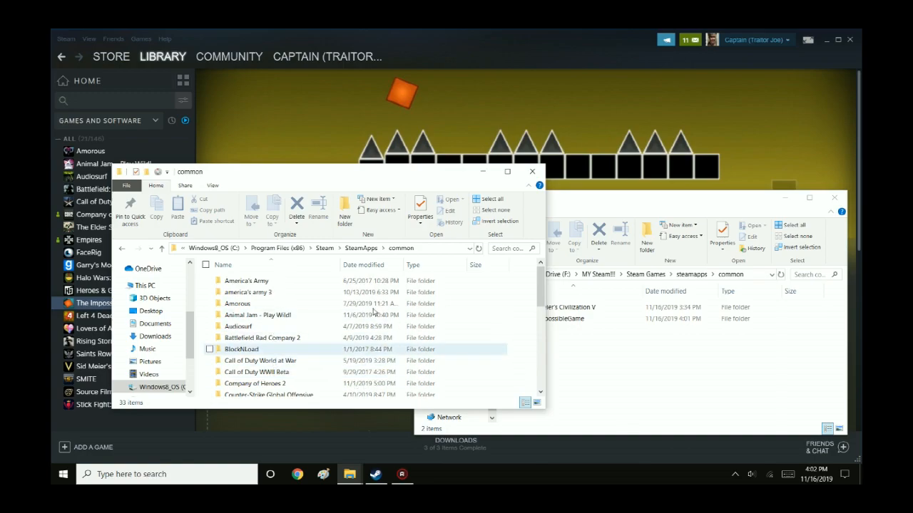
Step: Minimize both common folder windows and launch The Impossible Game from the Steam library with the Play The Impossible Game option
click(482, 172)
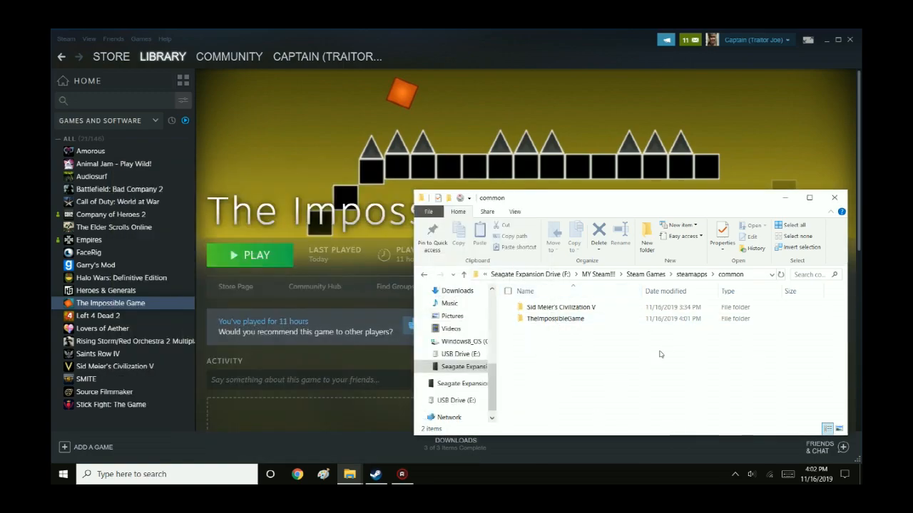
click(782, 199)
click(233, 265)
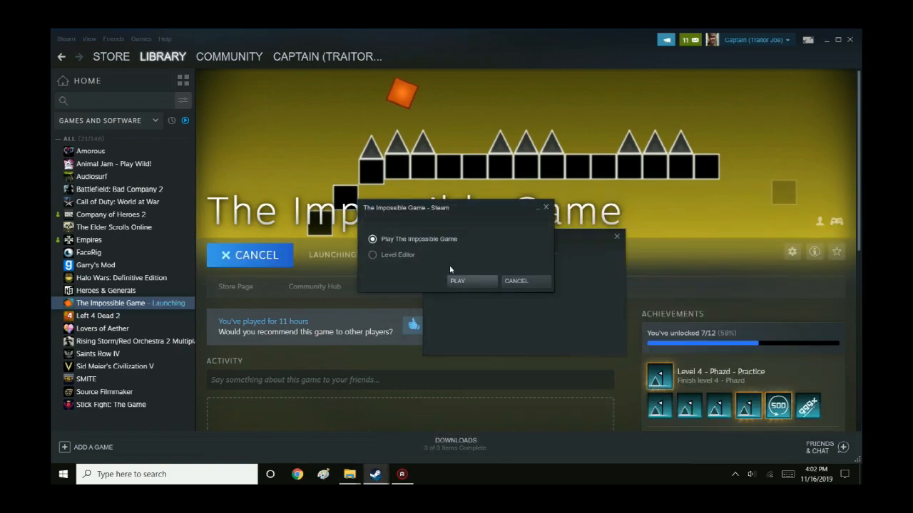
click(462, 285)
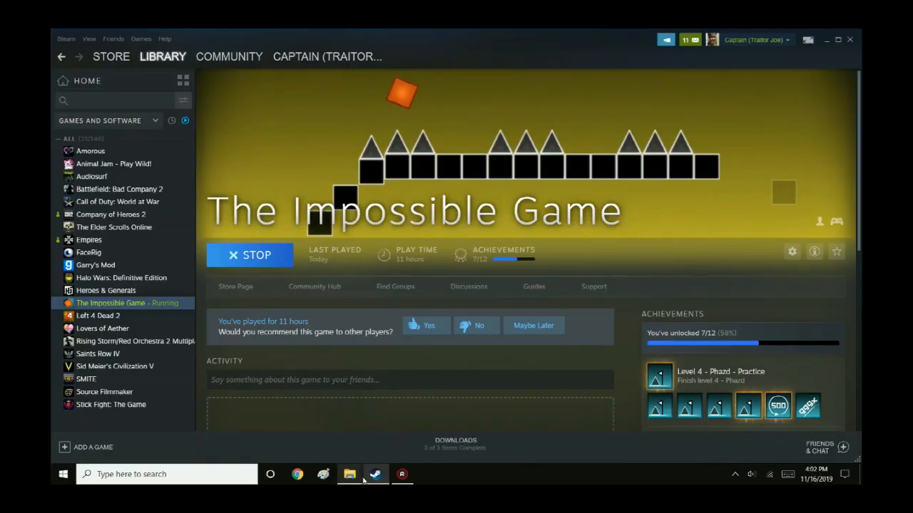
Step: Check the common folders on drives F: and C: again, then minimize both windows
mouse_move(349, 475)
click(378, 426)
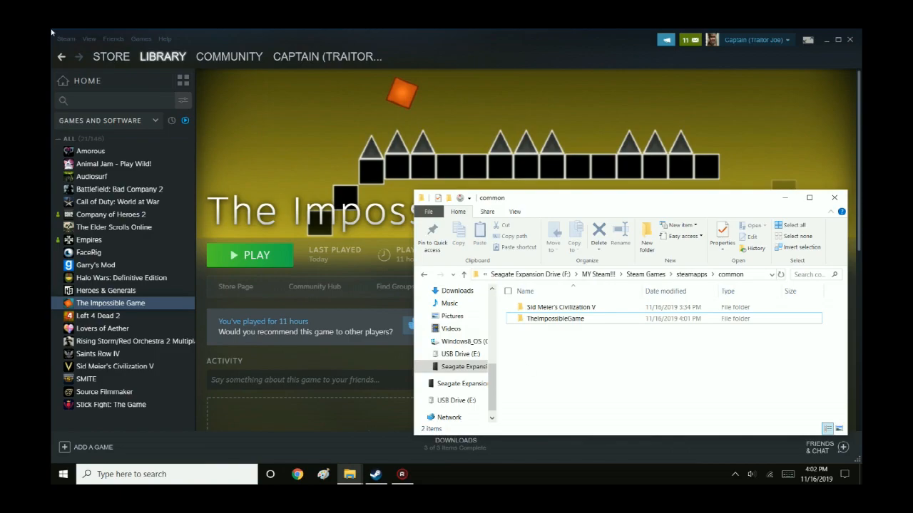
click(652, 319)
mouse_move(350, 474)
click(293, 426)
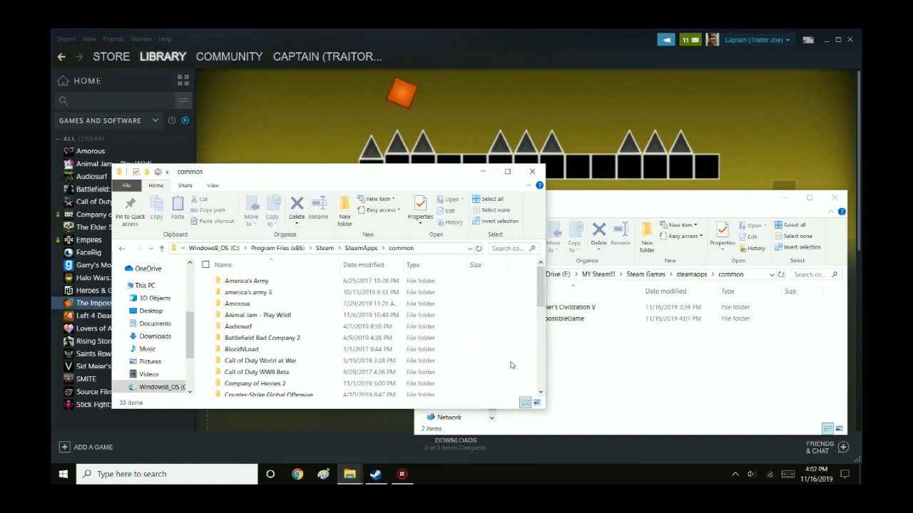
click(483, 171)
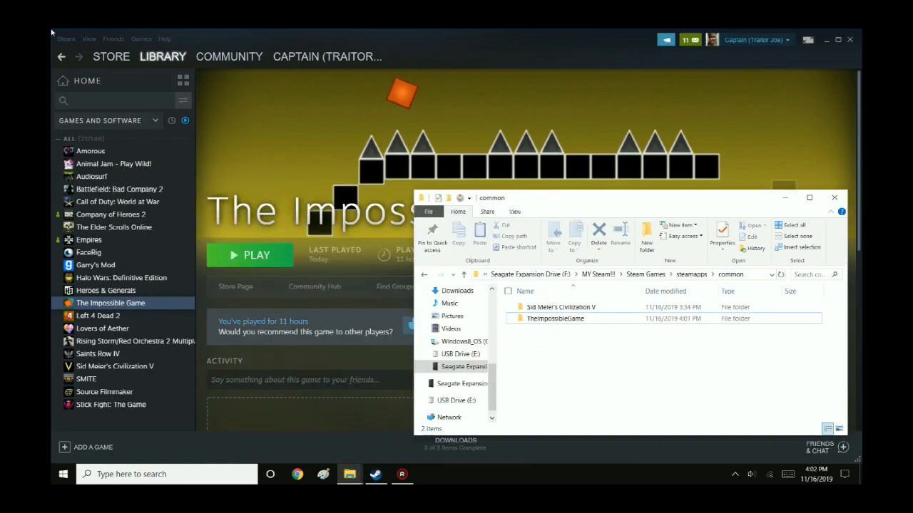
click(779, 198)
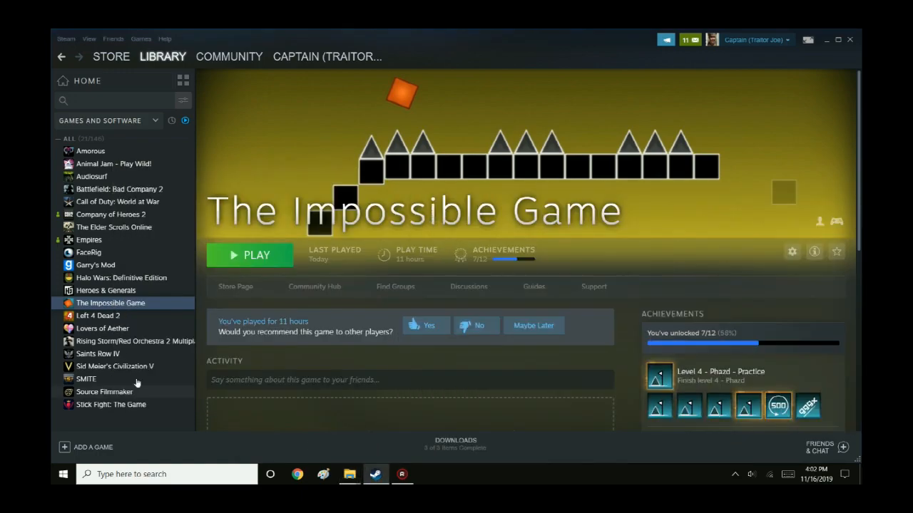
Step: Select Saints Row IV in the Steam library and bring up the common folder windows of drives C: and F:
click(104, 355)
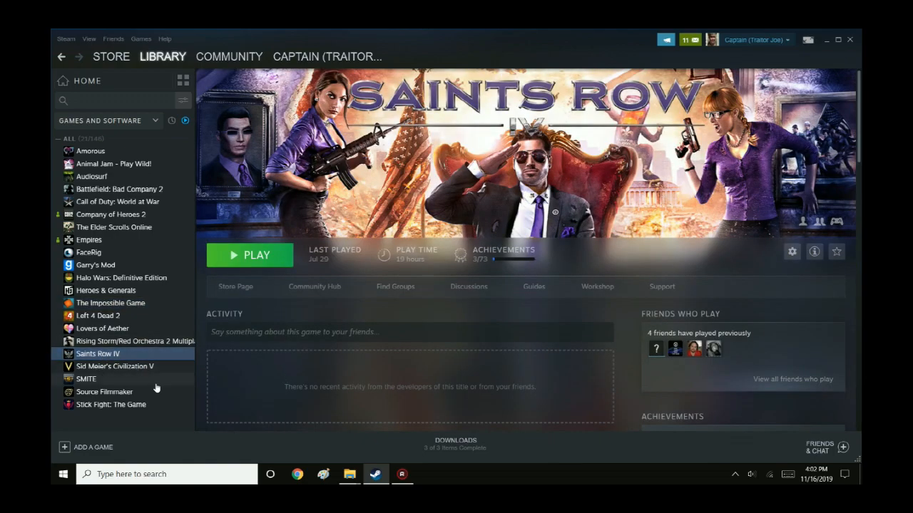
click(344, 477)
click(305, 439)
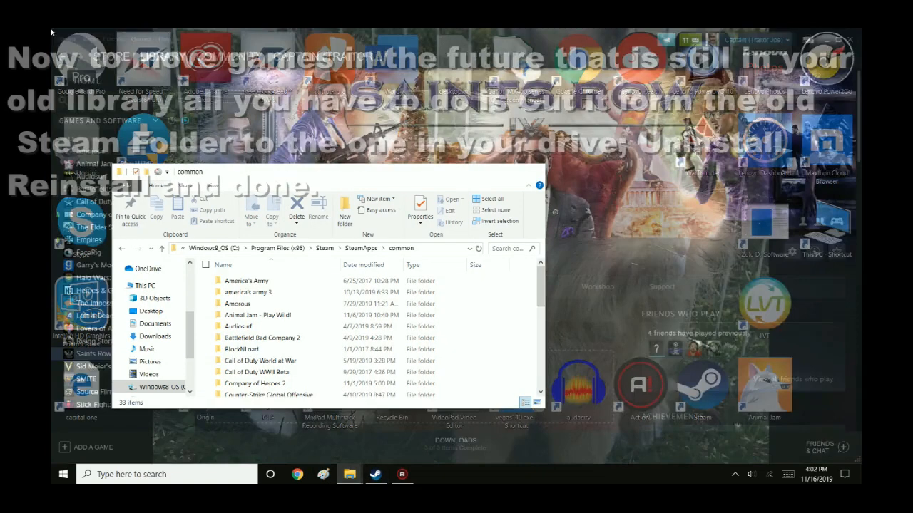
click(346, 476)
click(386, 432)
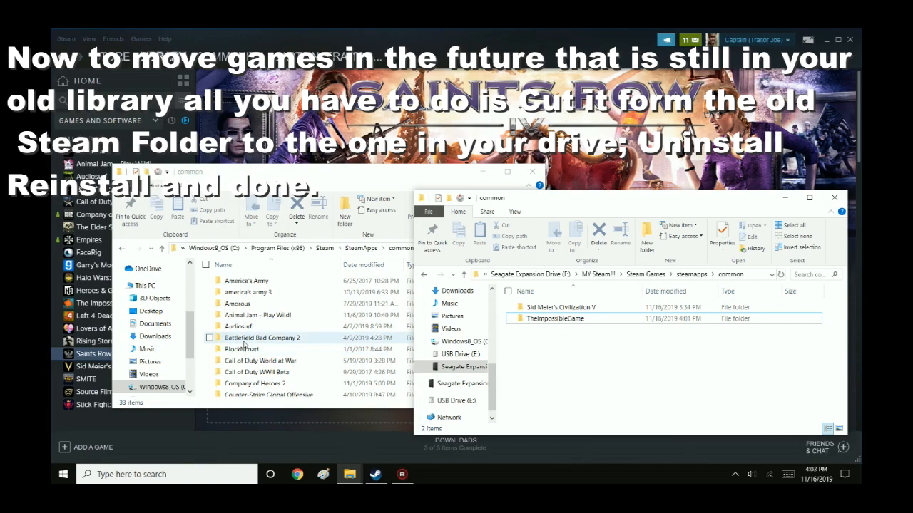
Step: Cut the Saints Row IV folder from the common folder on drive C: and paste it into the one on drive F:
scroll(243, 347, down, 7)
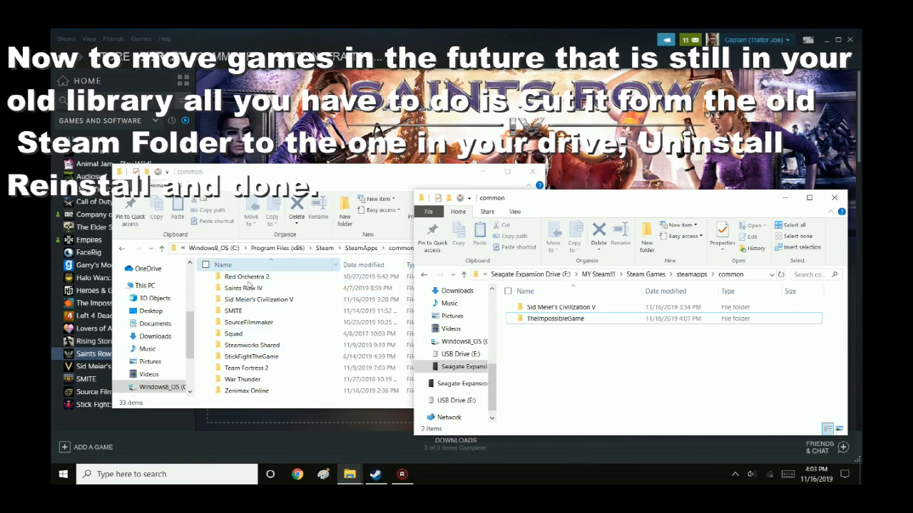
click(245, 288)
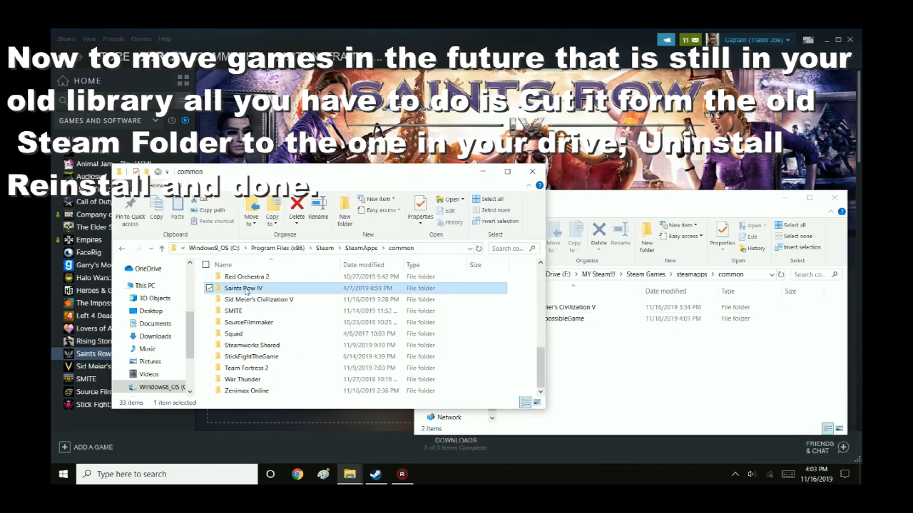
right_click(246, 288)
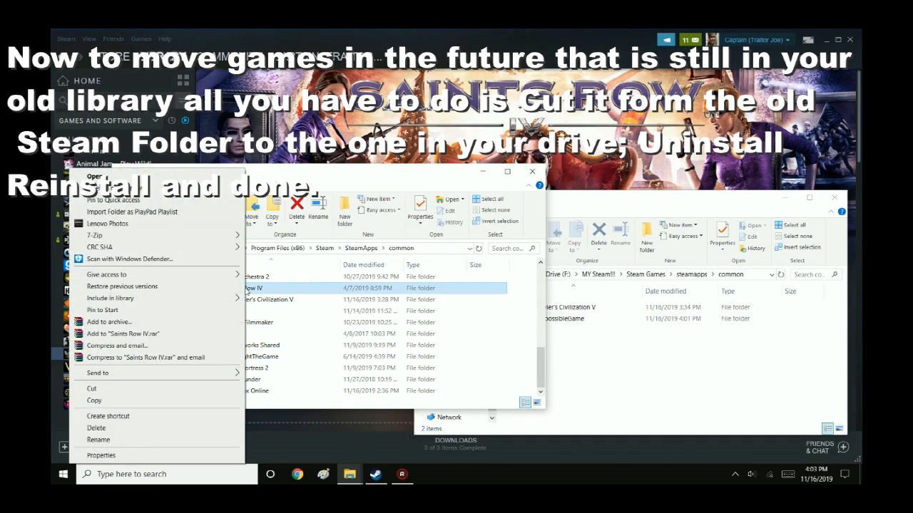
click(93, 389)
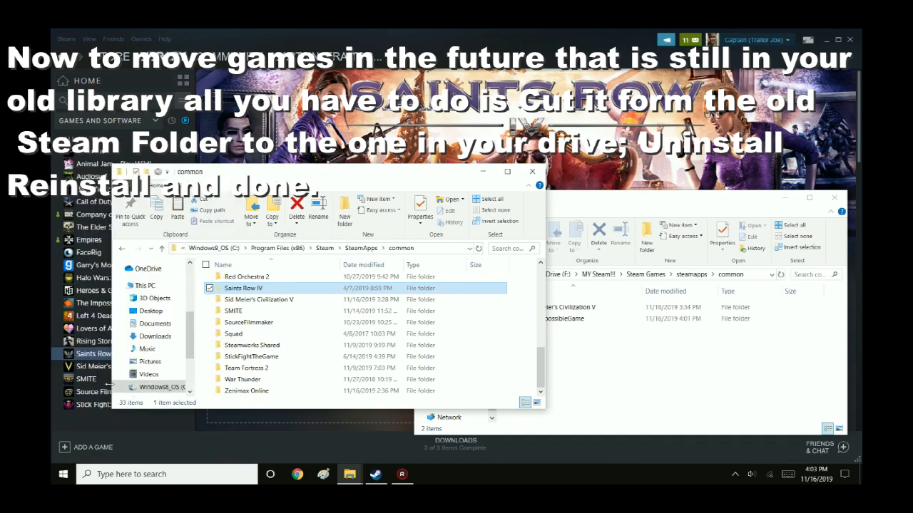
click(625, 352)
click(477, 234)
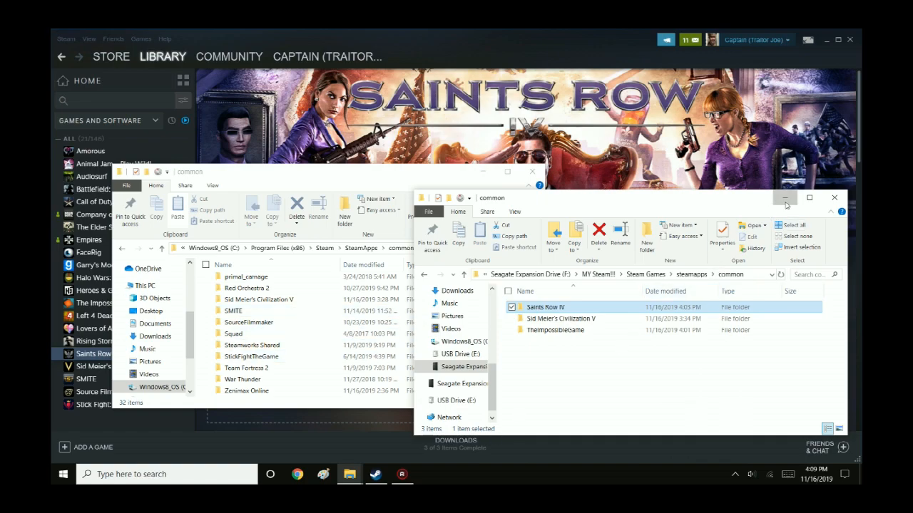
Step: Put the folder windows away, then uninstall Saints Row IV from the Steam library and confirm the removal
click(834, 197)
click(101, 355)
right_click(101, 355)
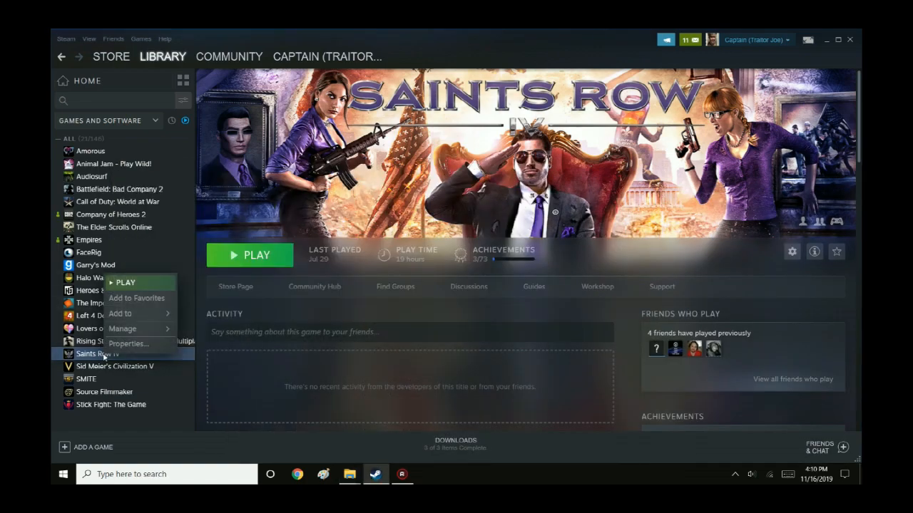
mouse_move(130, 329)
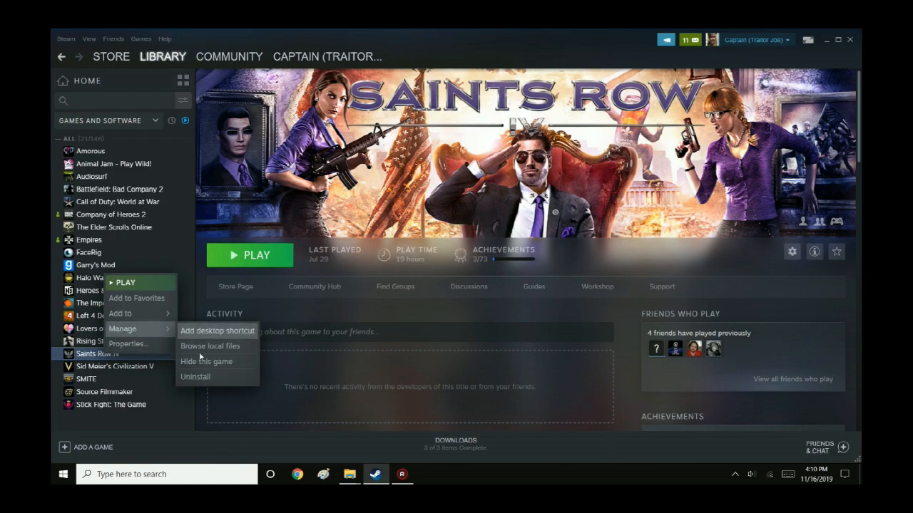
click(198, 377)
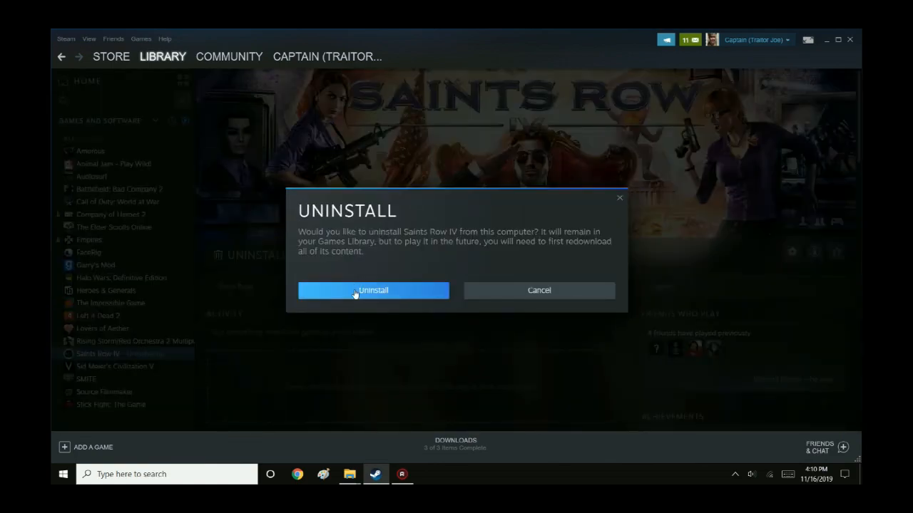
click(355, 290)
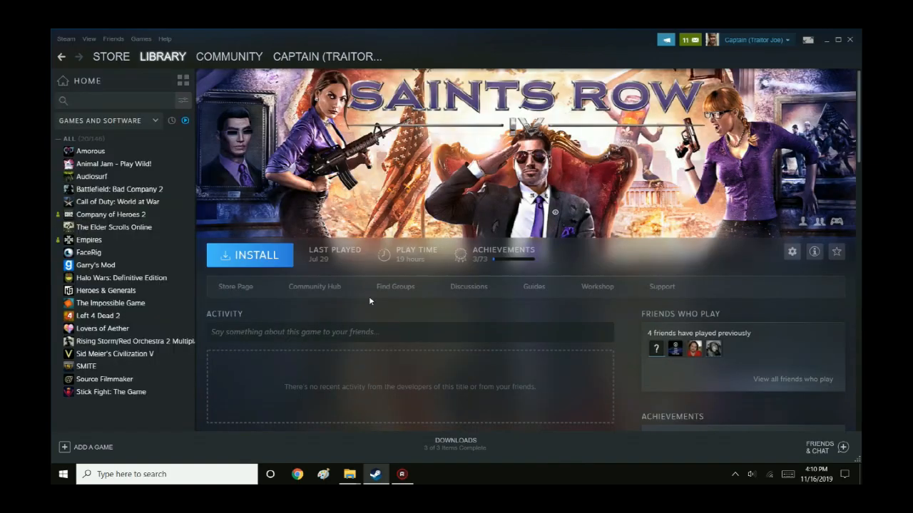
Step: Reinstall Saints Row IV under F:\MY Steam!!!\Steam Games without shortcuts, accept the license agreement and finish the installation dialog
click(259, 256)
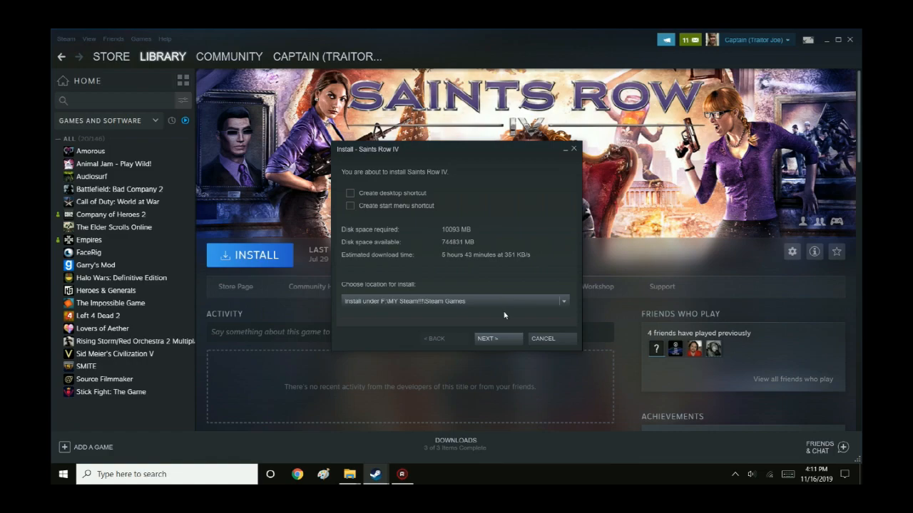
click(499, 339)
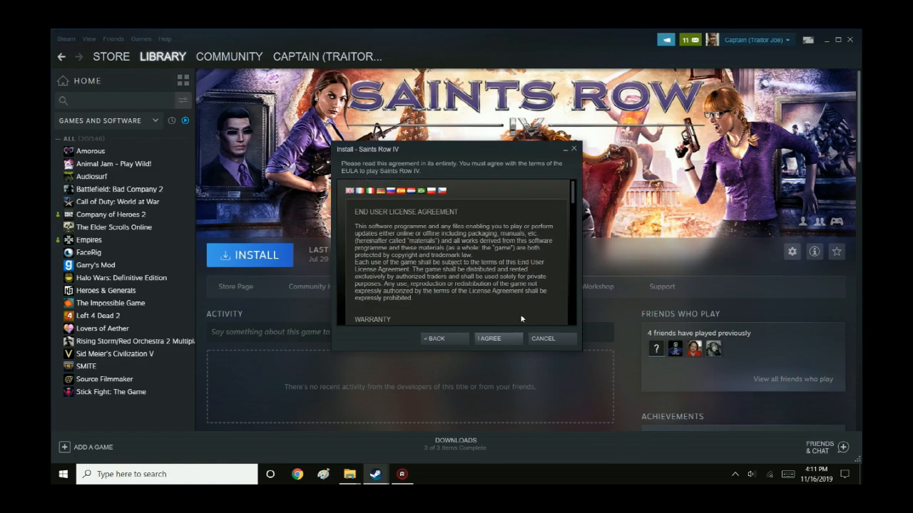
click(502, 339)
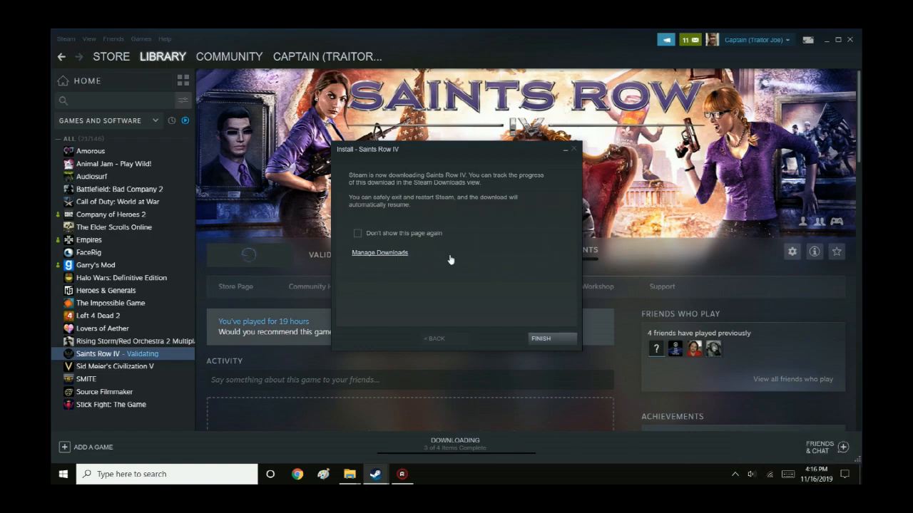
click(557, 343)
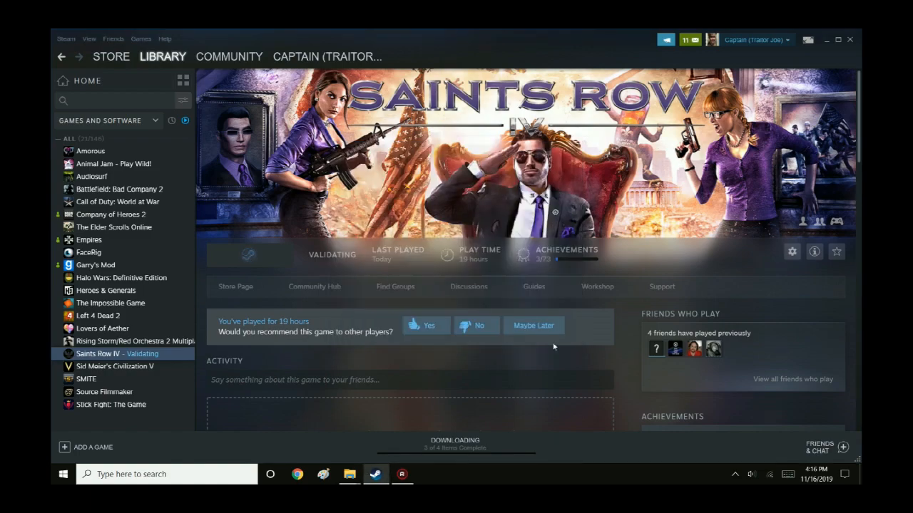
Step: Check the Saints Row IV folder in the common folder on drive F:, then minimize the window
mouse_move(350, 474)
click(384, 443)
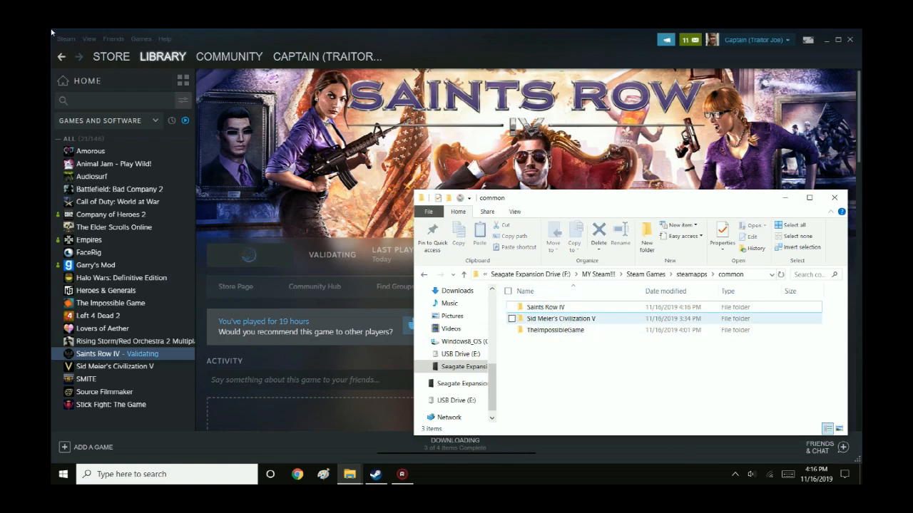
click(784, 200)
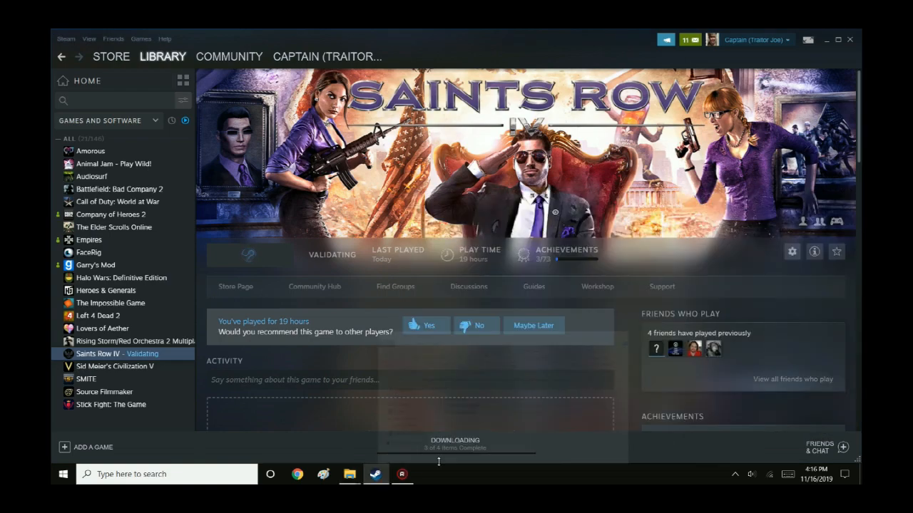
Step: Check the Saints Row IV validation status on its library page against the workshop content progress in the downloads list
scroll(456, 300, down, 3)
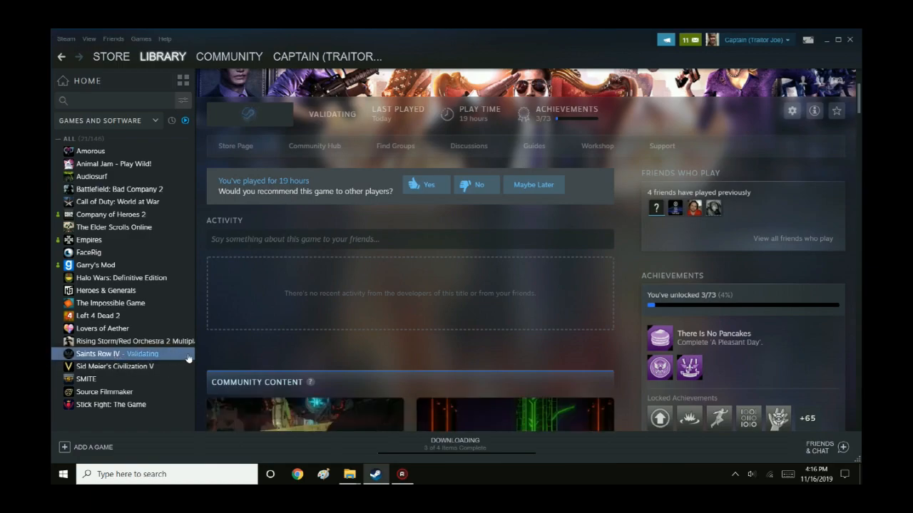
scroll(263, 344, up, 3)
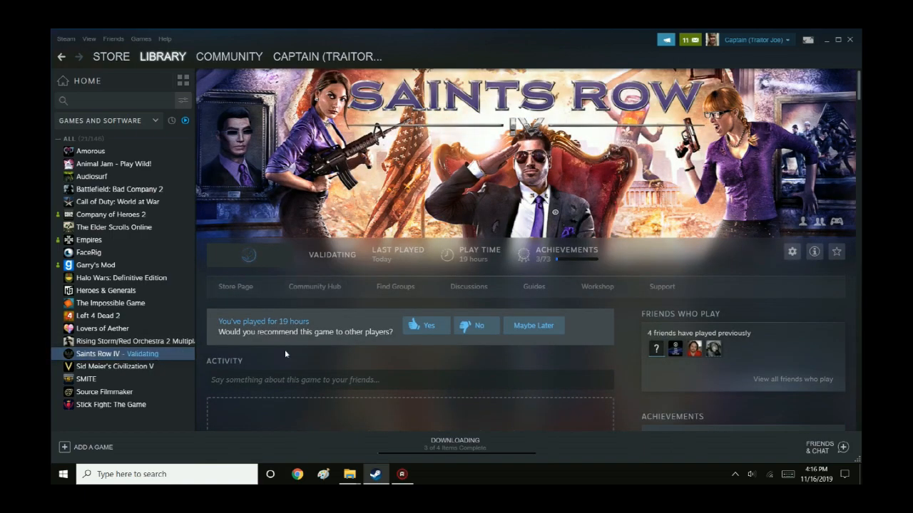
scroll(285, 349, down, 3)
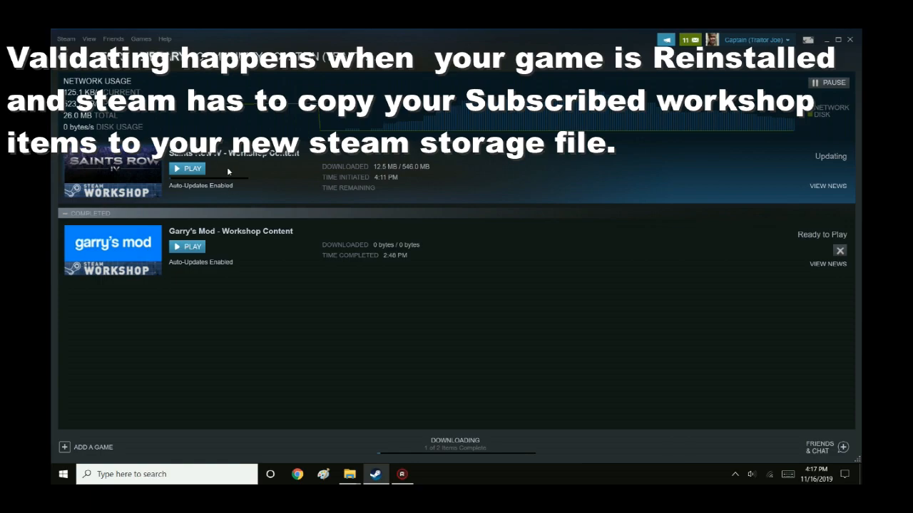
click(164, 57)
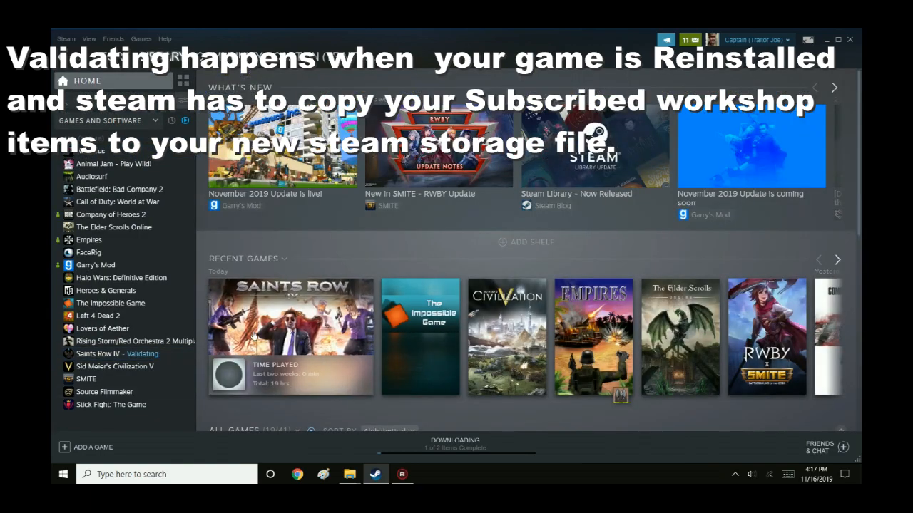
click(356, 342)
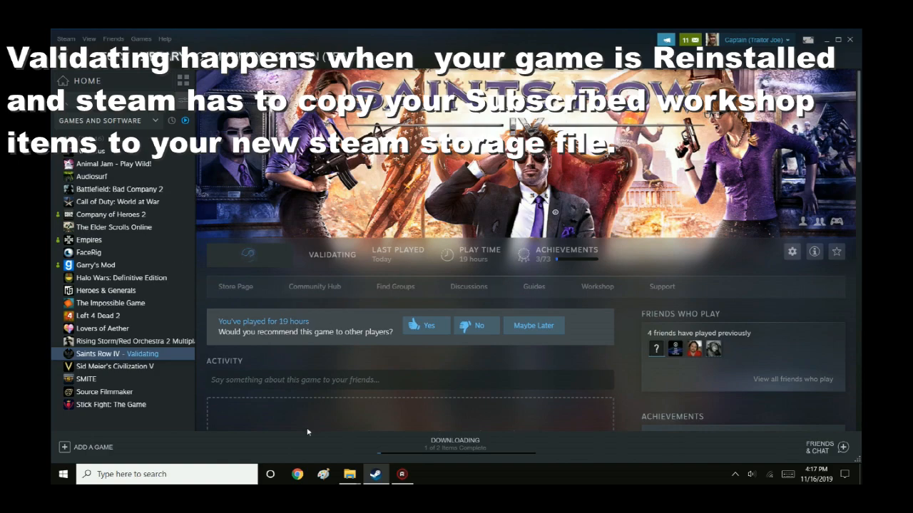
click(451, 447)
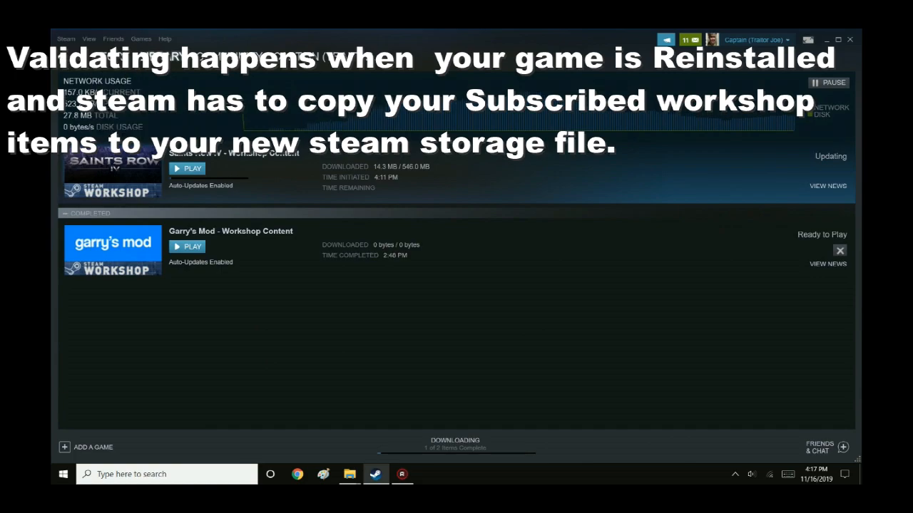
click(163, 57)
scroll(281, 358, down, 3)
scroll(280, 354, up, 3)
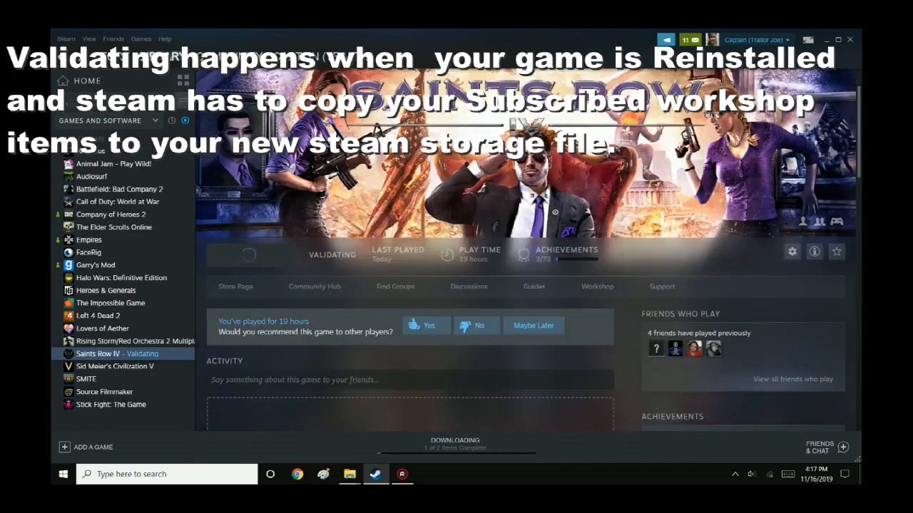
click(443, 446)
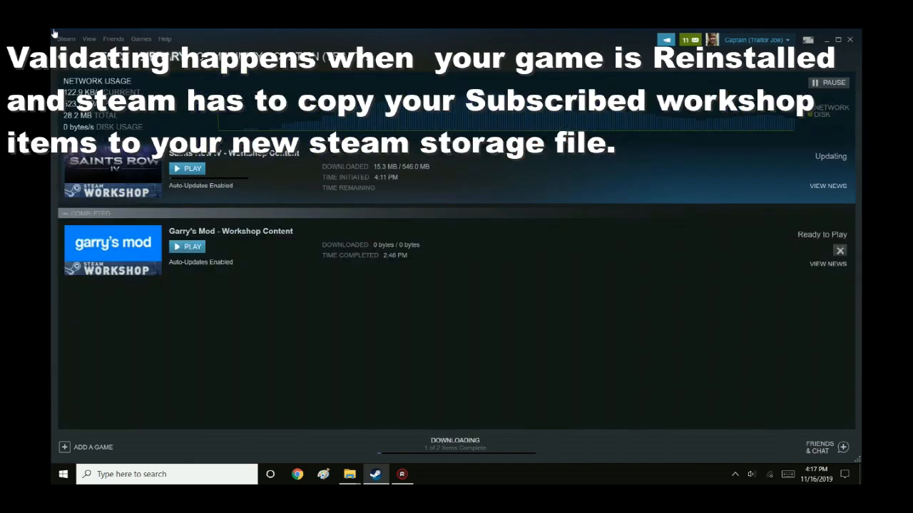
click(163, 57)
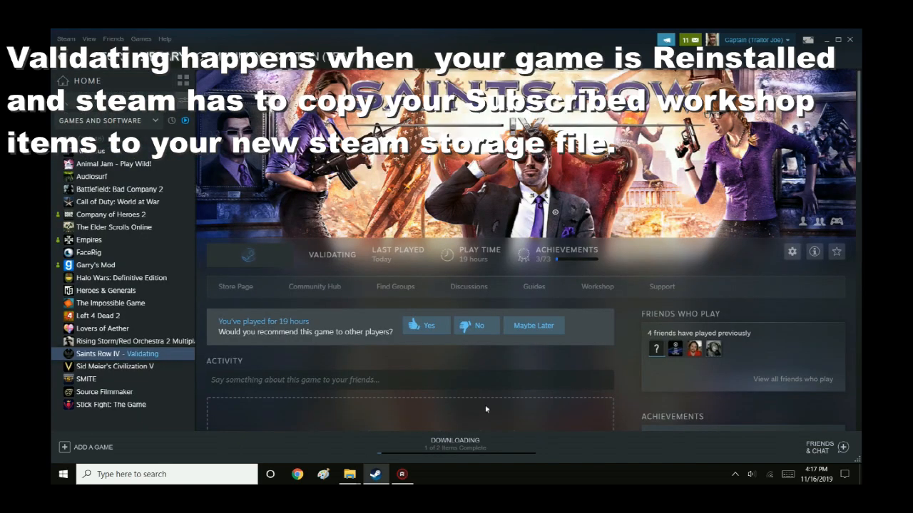
click(78, 81)
click(332, 358)
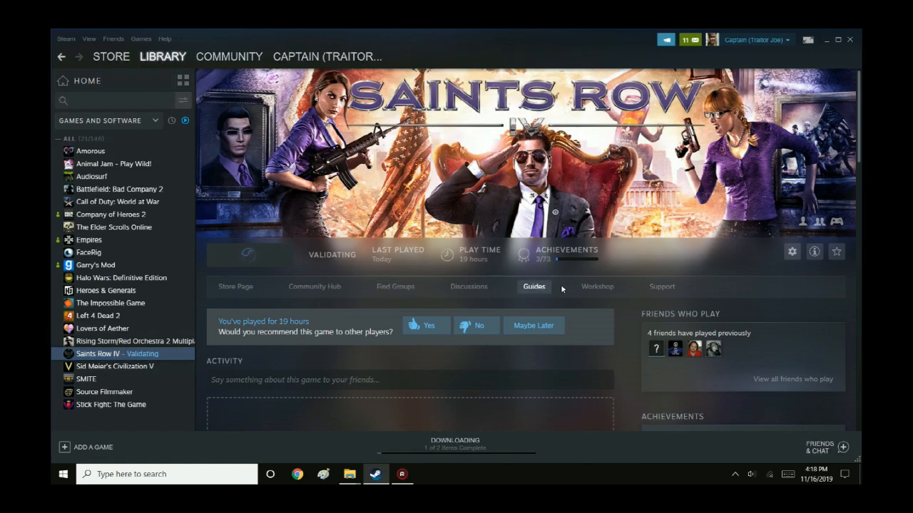
Step: View the Steam Workshop page for Saints Row IV, return to the game's library page and look it over
click(603, 289)
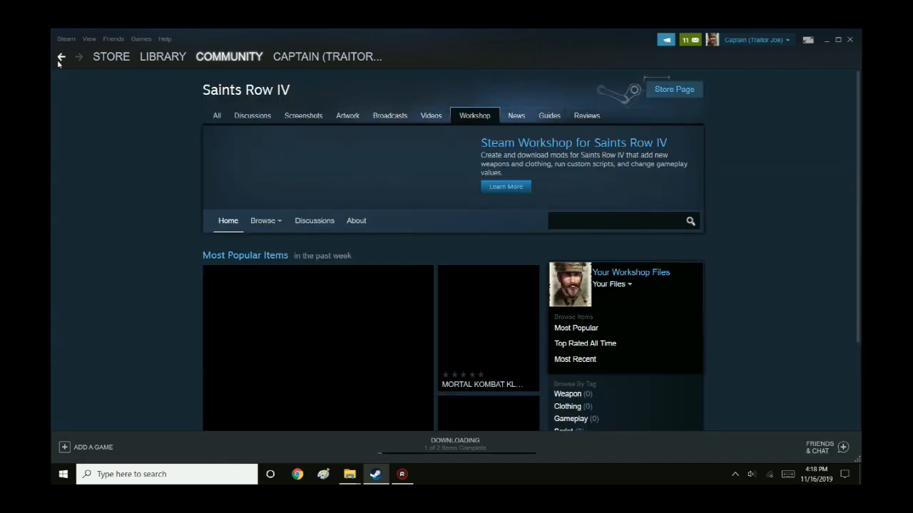
click(61, 58)
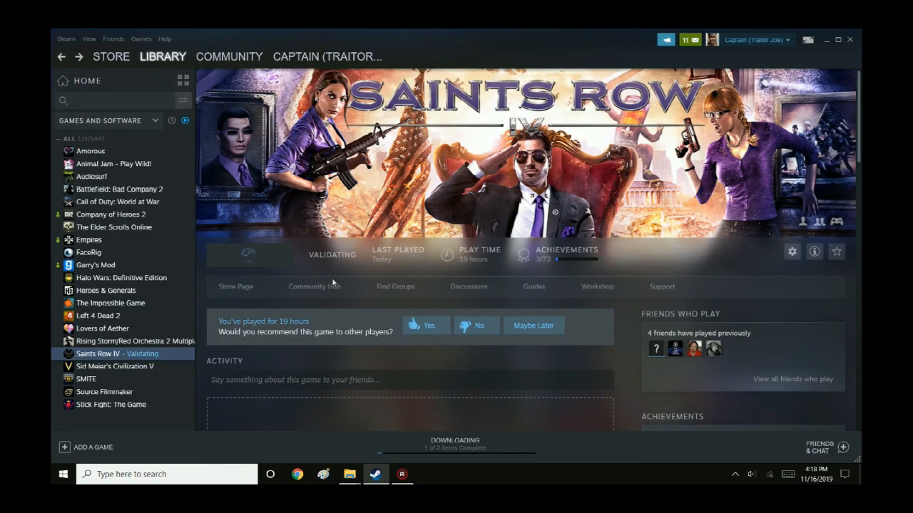
scroll(339, 345, down, 5)
scroll(333, 348, up, 5)
scroll(860, 105, down, 2)
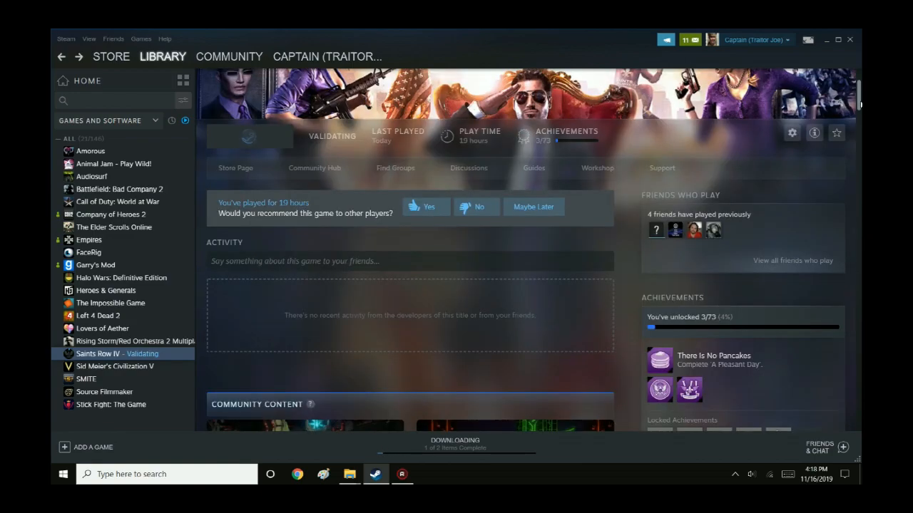
scroll(860, 103, up, 1)
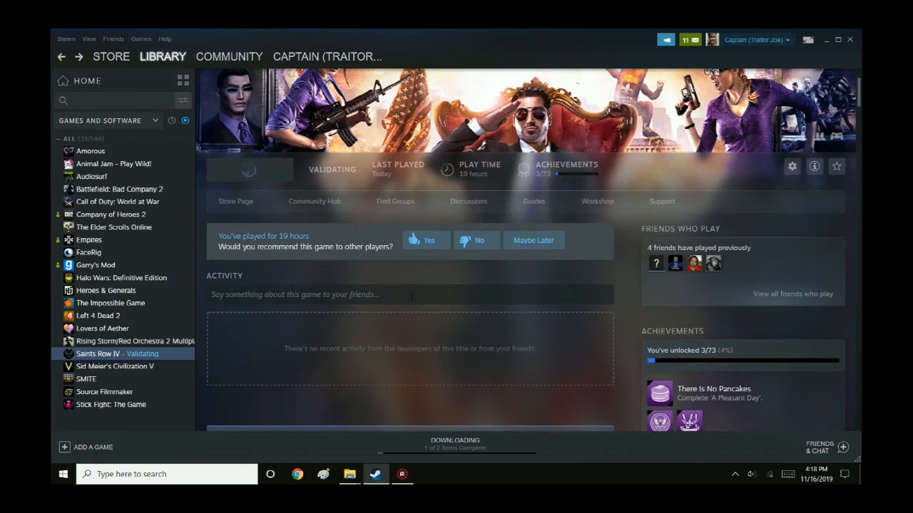
Step: Open the Steam library folders list from the download settings and select F:\MY Steam!!!\Steam Games
click(65, 41)
mouse_move(64, 41)
click(69, 103)
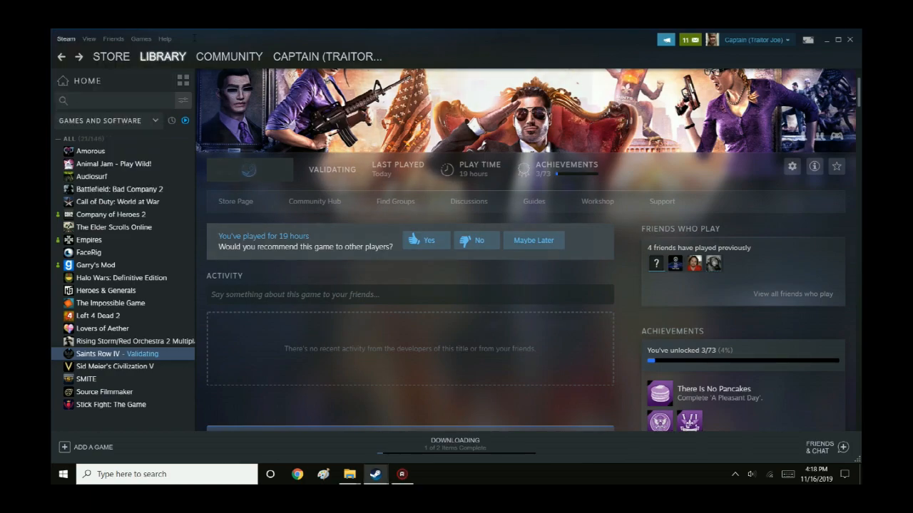
click(371, 65)
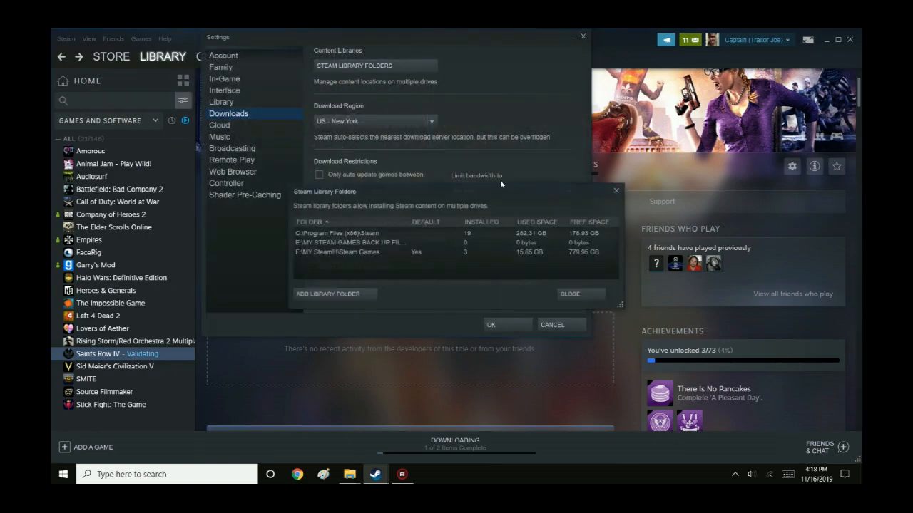
click(389, 245)
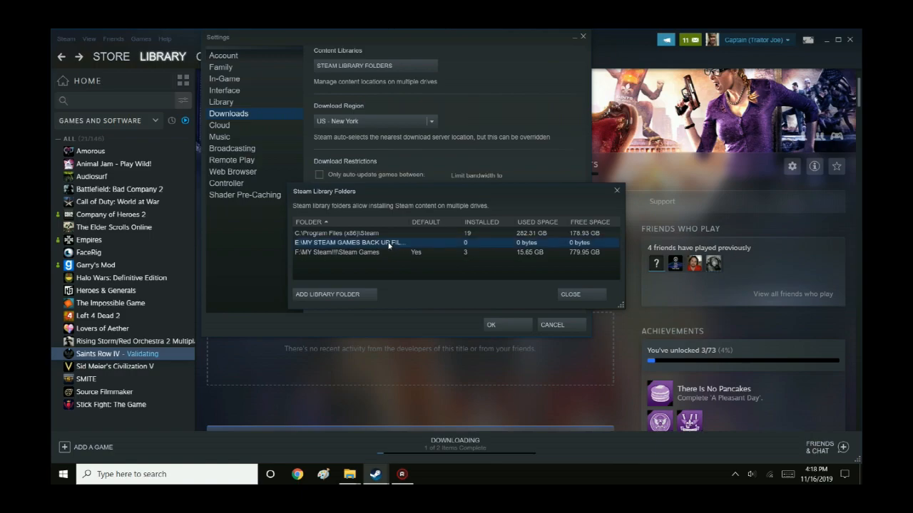
right_click(388, 244)
click(362, 254)
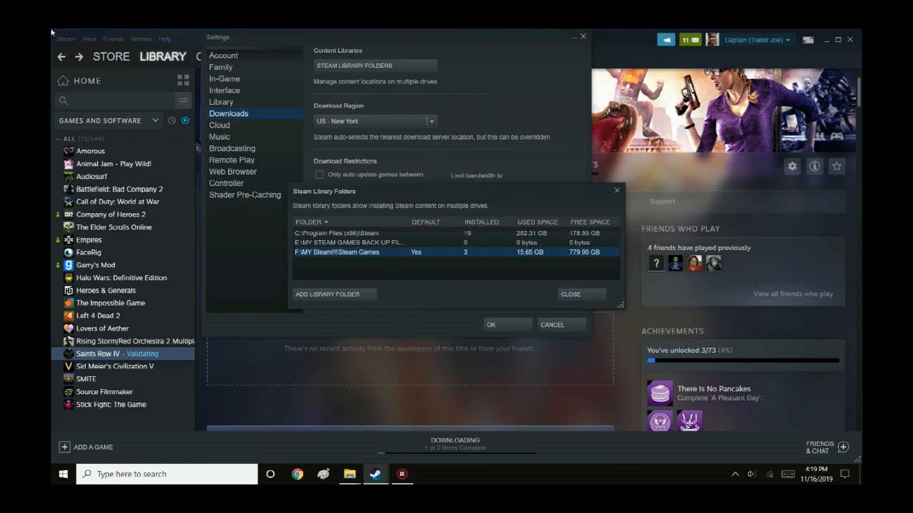
Step: Inspect the default, remove and repair options available for the library folders on drives E: and F:
click(397, 245)
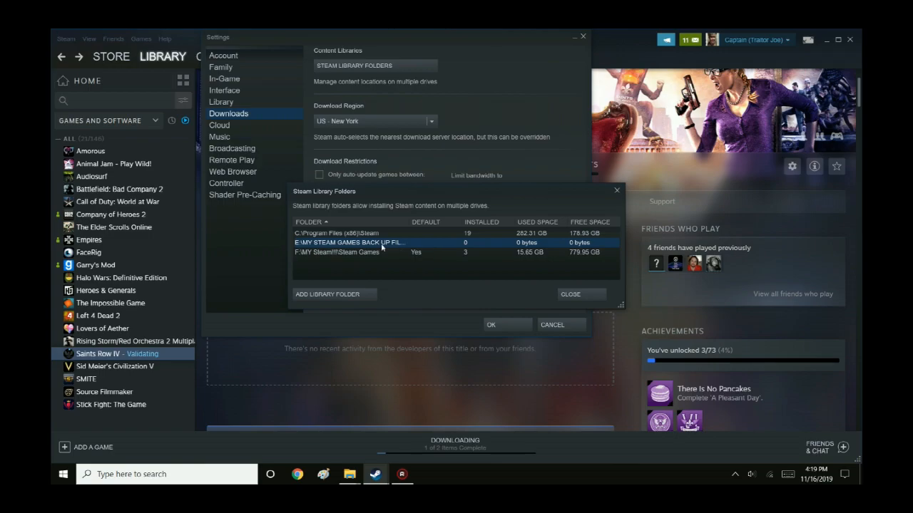
right_click(386, 244)
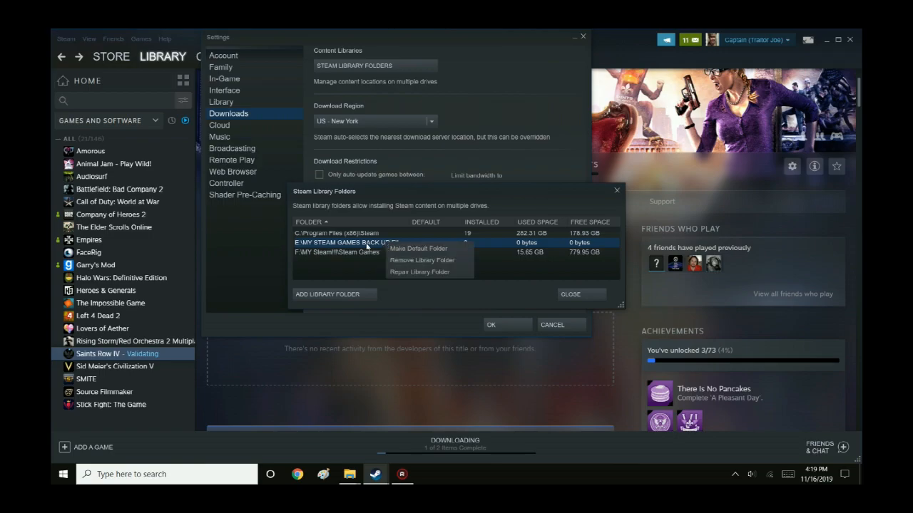
right_click(366, 246)
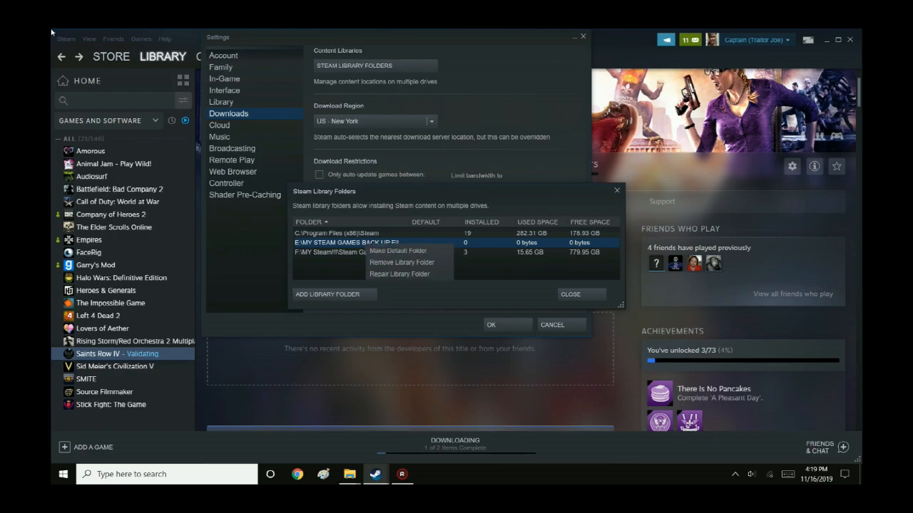
right_click(329, 254)
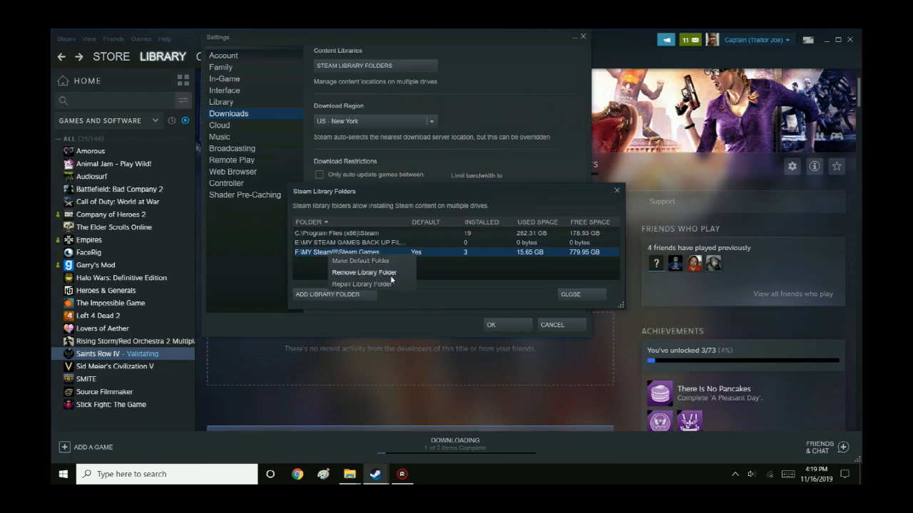
Step: Switch the default library to the backup folder on drive E:, and return it to F:\MY Steam!!!\Steam Games
right_click(441, 242)
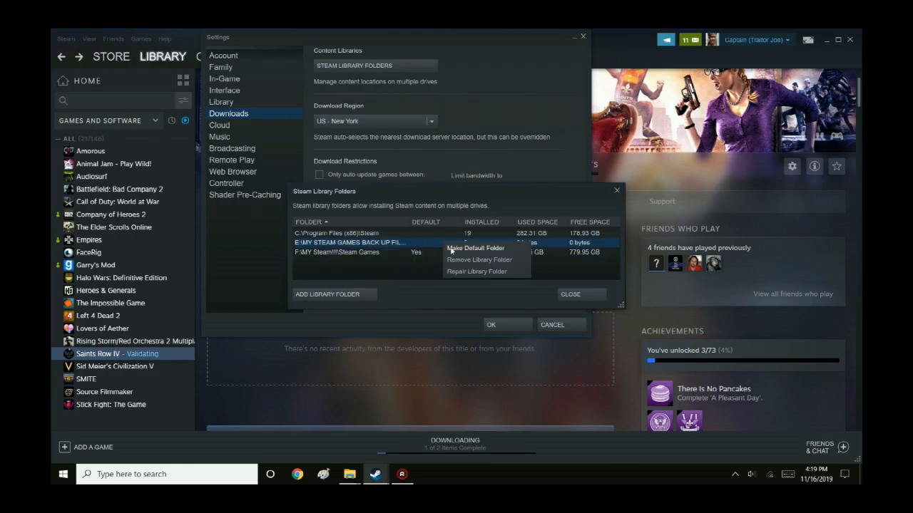
click(451, 248)
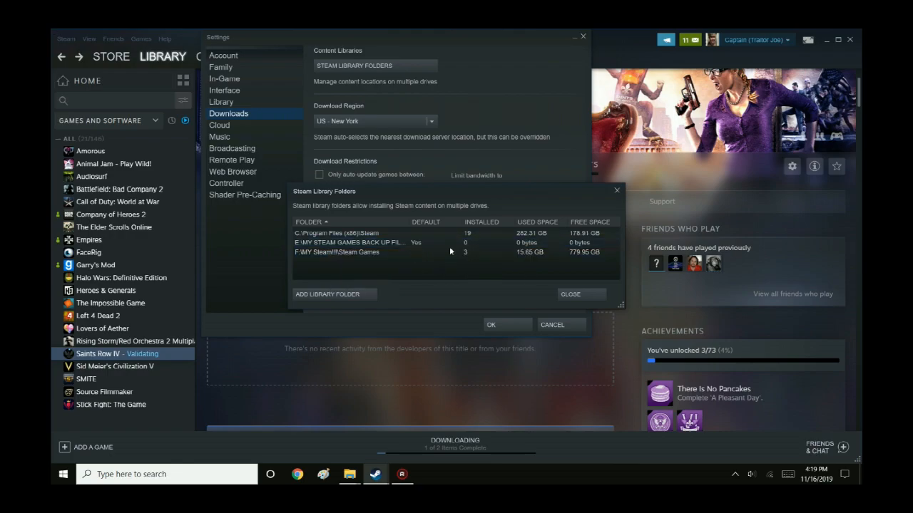
right_click(386, 255)
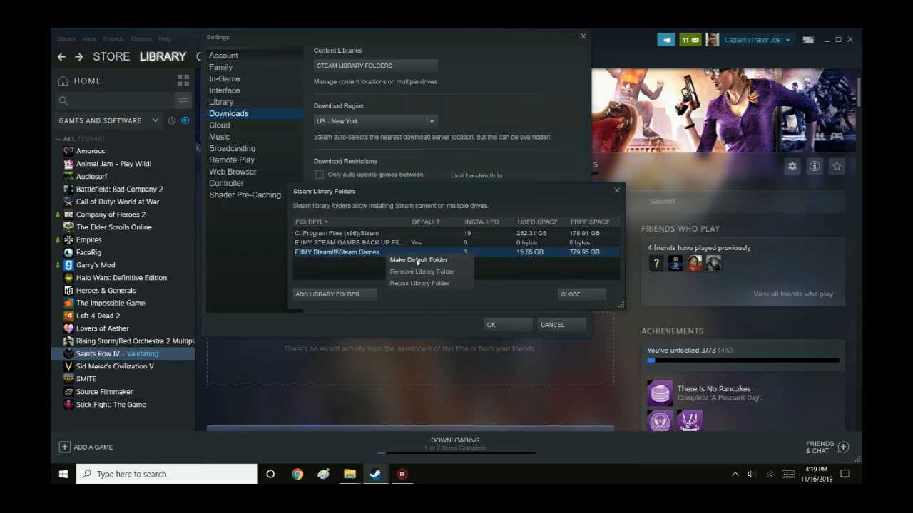
click(418, 260)
Step: Try to remove the backup library folder on drive E: from the Steam library folders
right_click(410, 246)
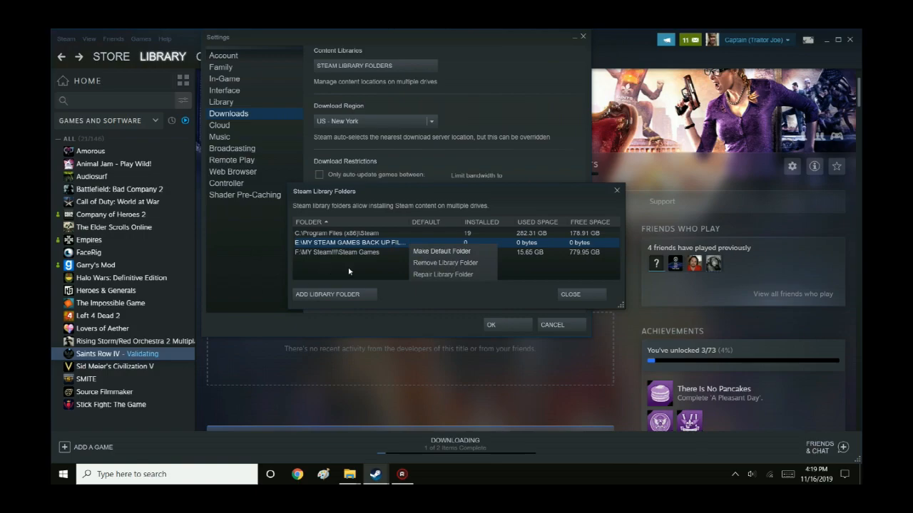
click(425, 265)
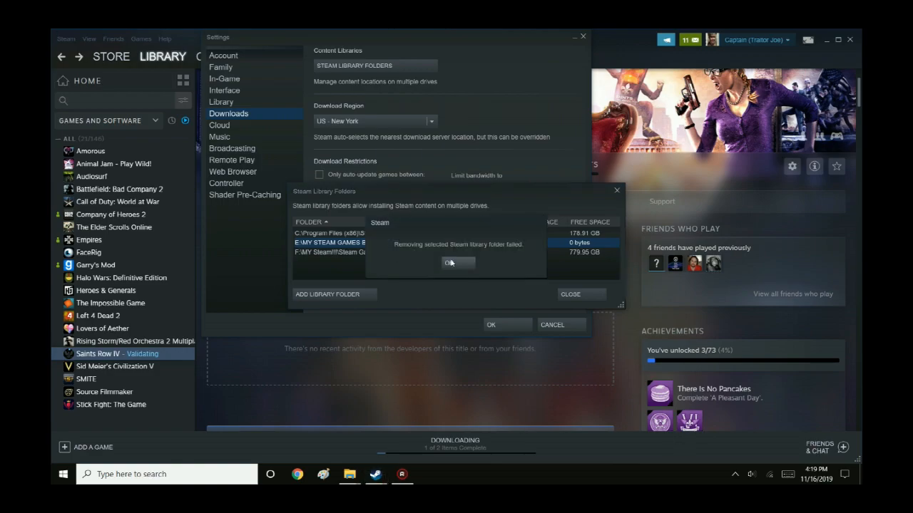
click(450, 263)
click(394, 253)
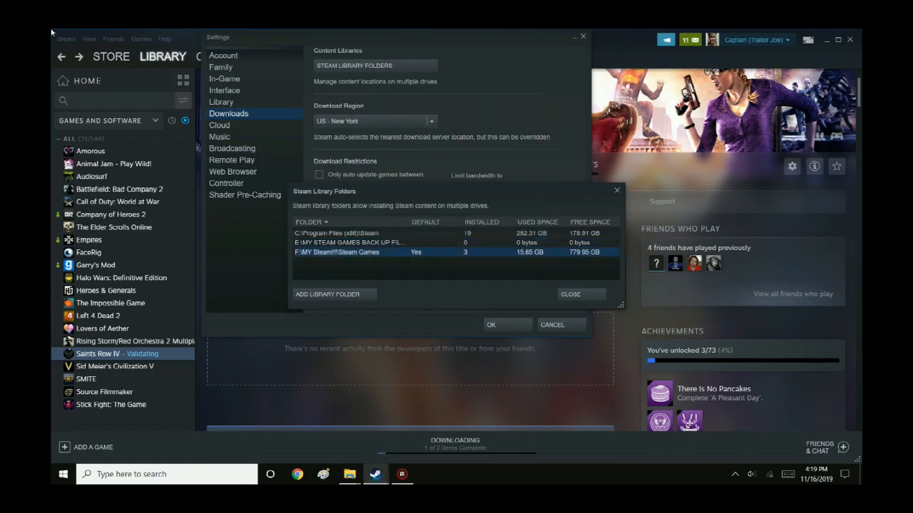
right_click(401, 248)
Step: Open the MY STEAM GAMES BACK UP FILES folder on USB Drive (E:) in File Explorer and move its window aside
click(349, 474)
click(171, 329)
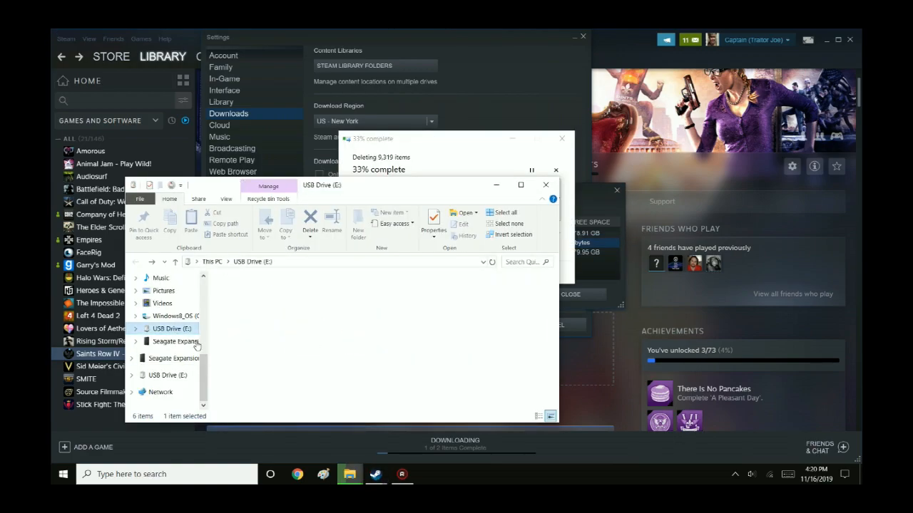
scroll(302, 359, down, 2)
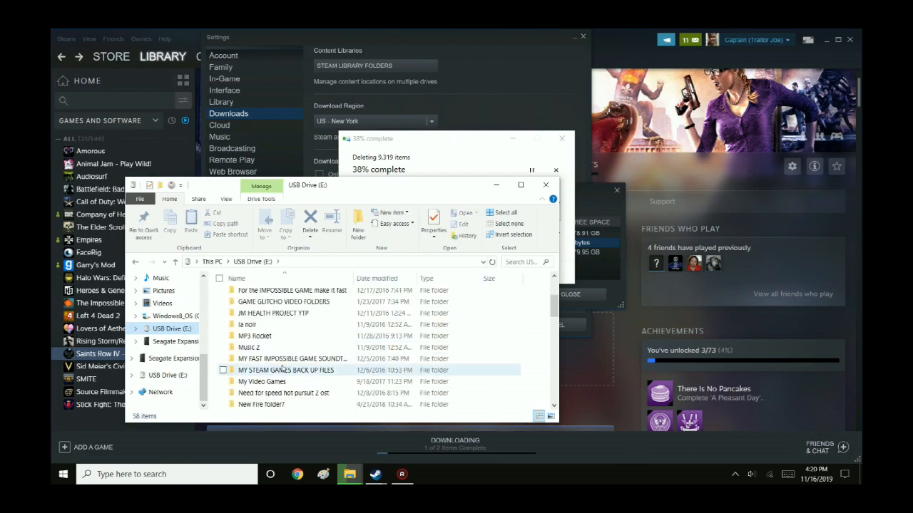
click(281, 372)
double_click(283, 372)
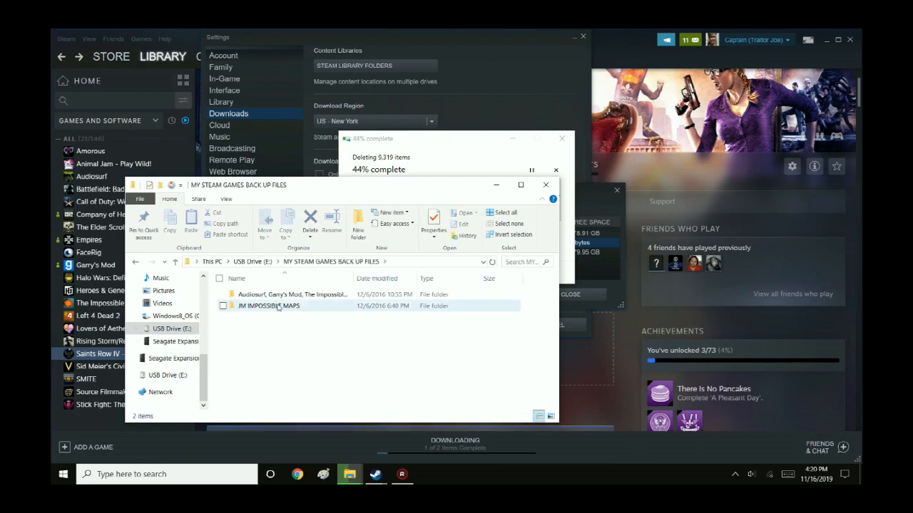
drag(375, 188, 619, 197)
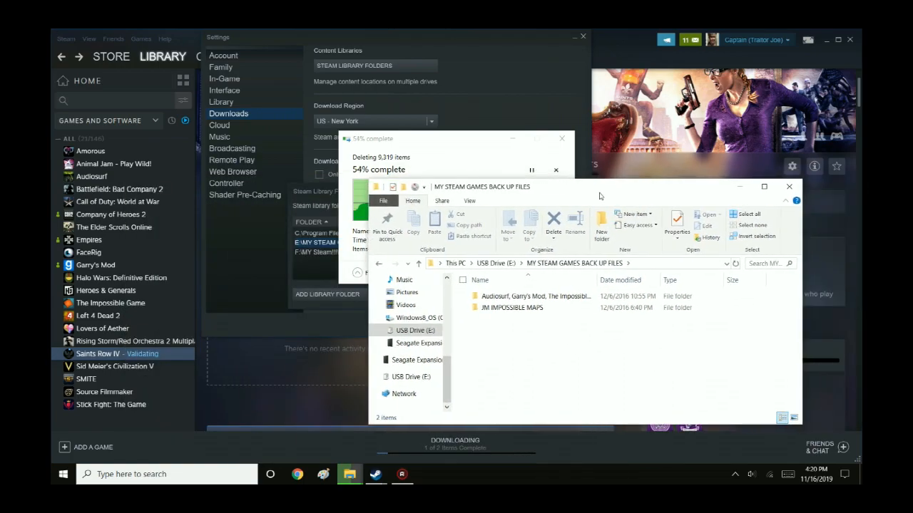
Step: Review the Steam library folders again, then permanently delete the SteamLibrary folder from MY STEAM GAMES BACK UP FILES on drive E:
click(390, 69)
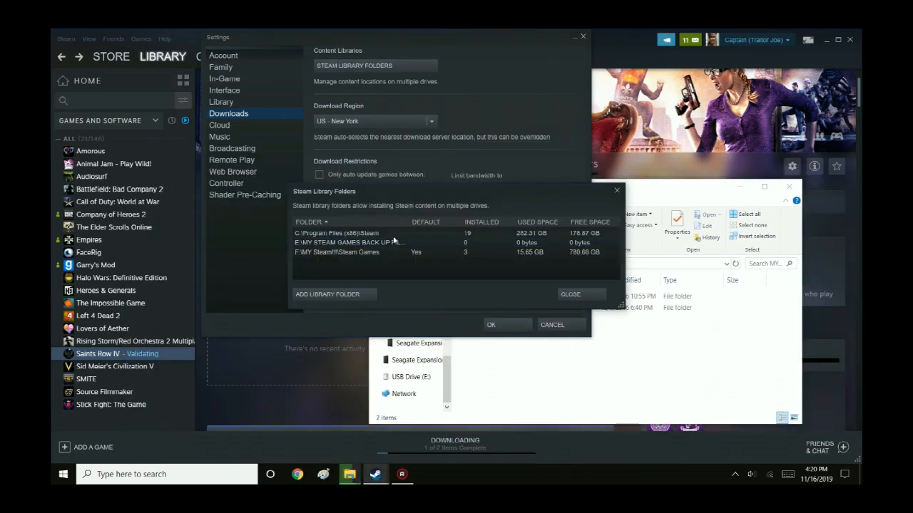
click(597, 388)
right_click(480, 319)
click(329, 288)
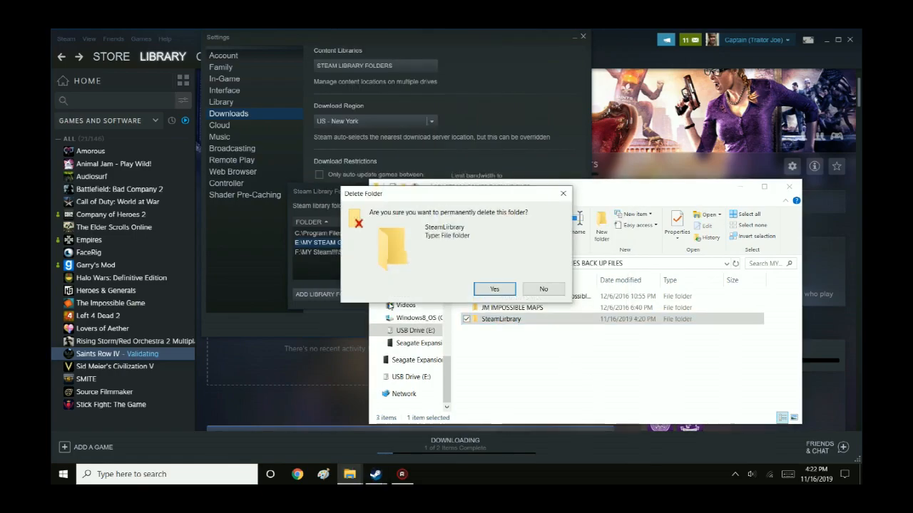
click(495, 288)
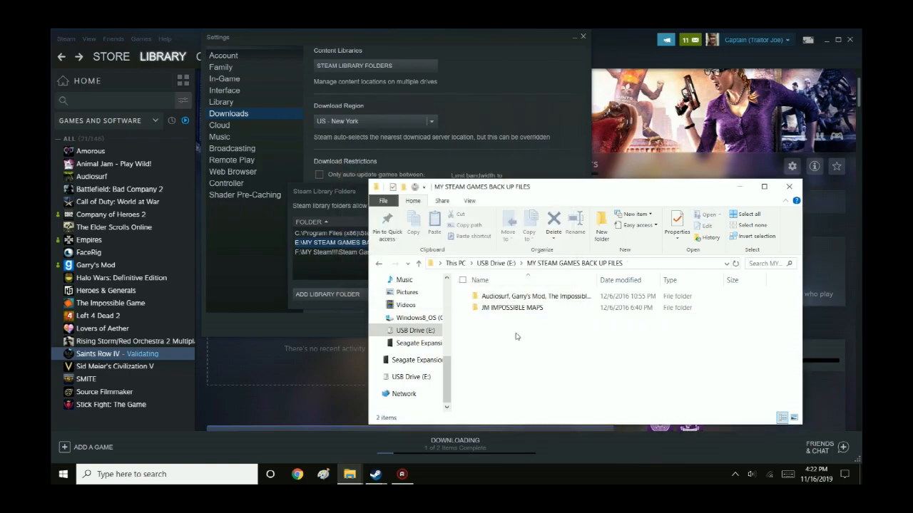
Step: Close the File Explorer window and try to remove the backup library on drive E: from the Steam library folders
click(787, 187)
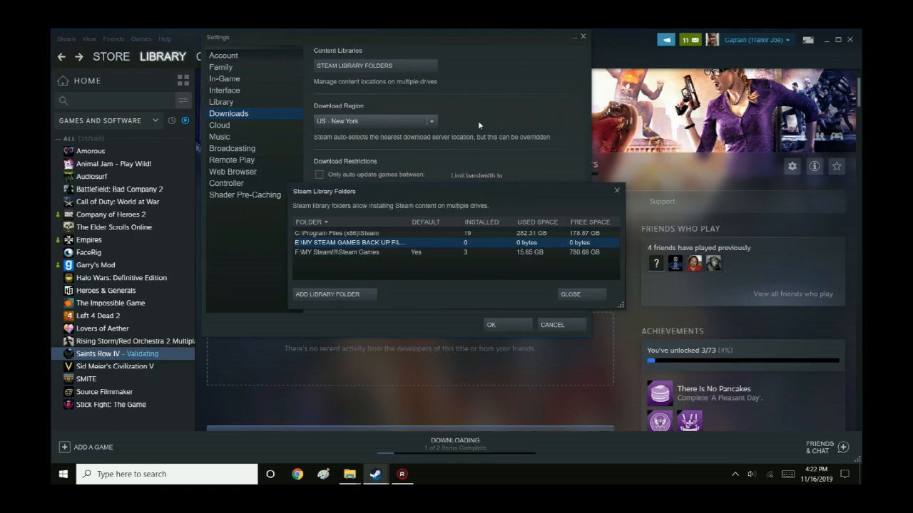
click(375, 254)
click(376, 243)
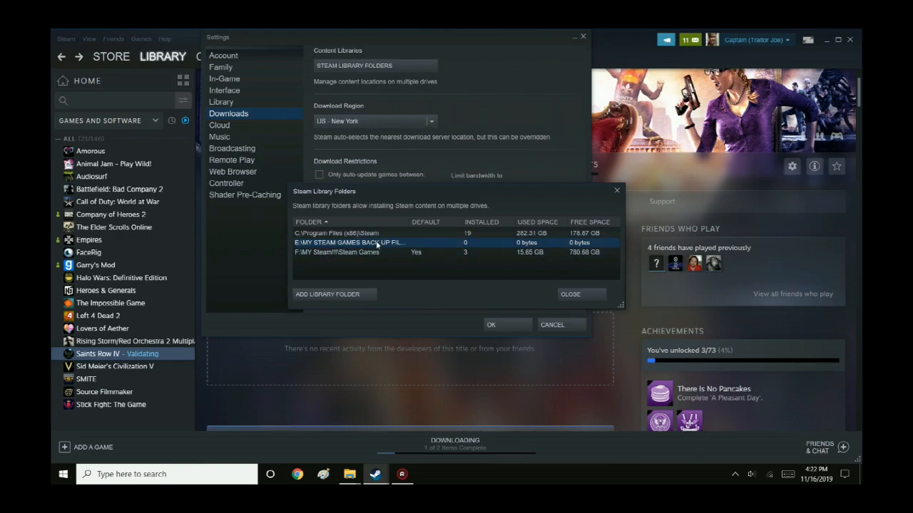
click(362, 253)
click(363, 243)
right_click(377, 243)
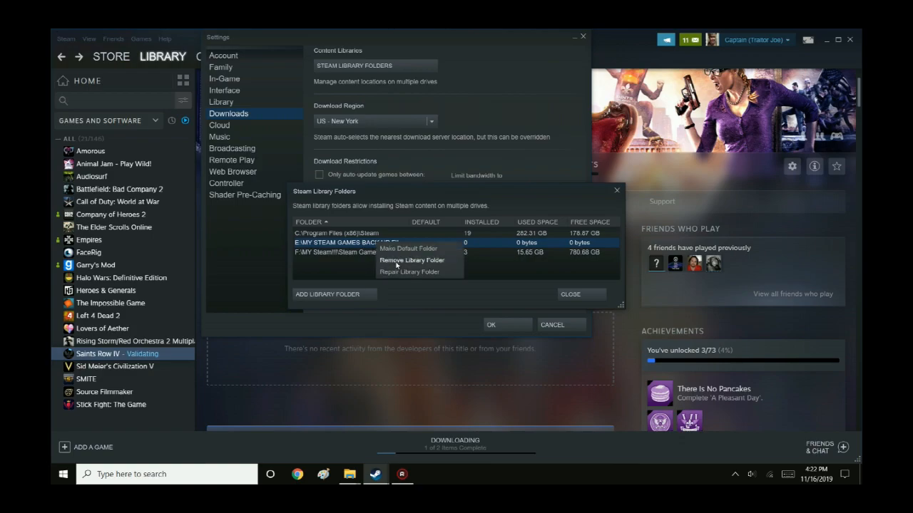
click(397, 264)
click(448, 264)
Step: Open USB Drive (E:) in a new File Explorer window beside the library list and look through its folders
right_click(349, 475)
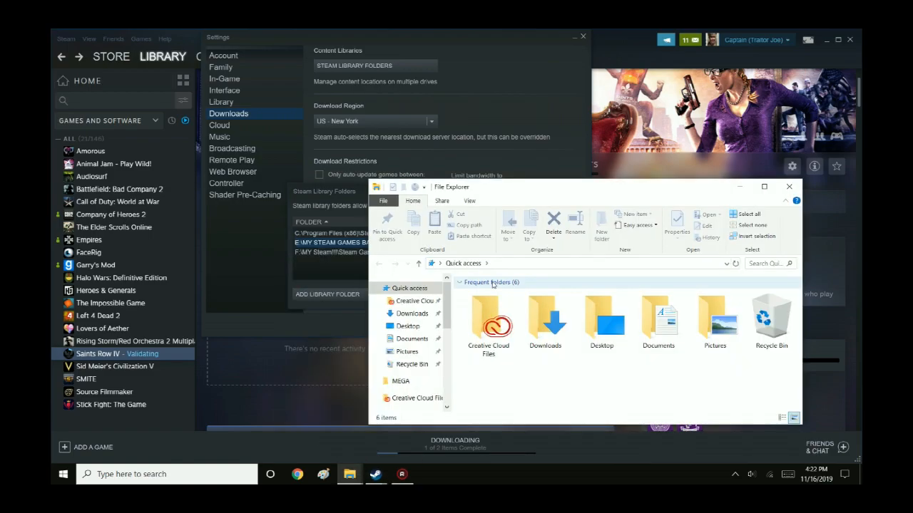
drag(620, 192, 668, 251)
click(363, 264)
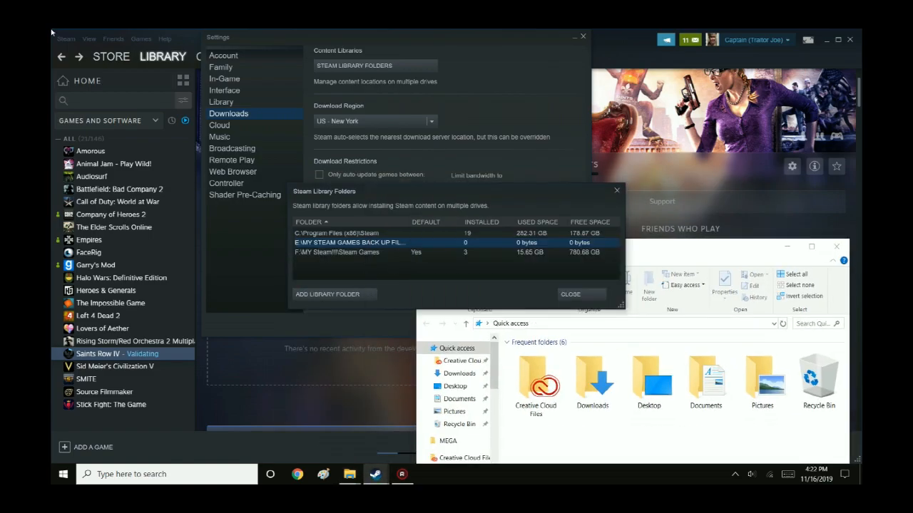
scroll(460, 421, down, 5)
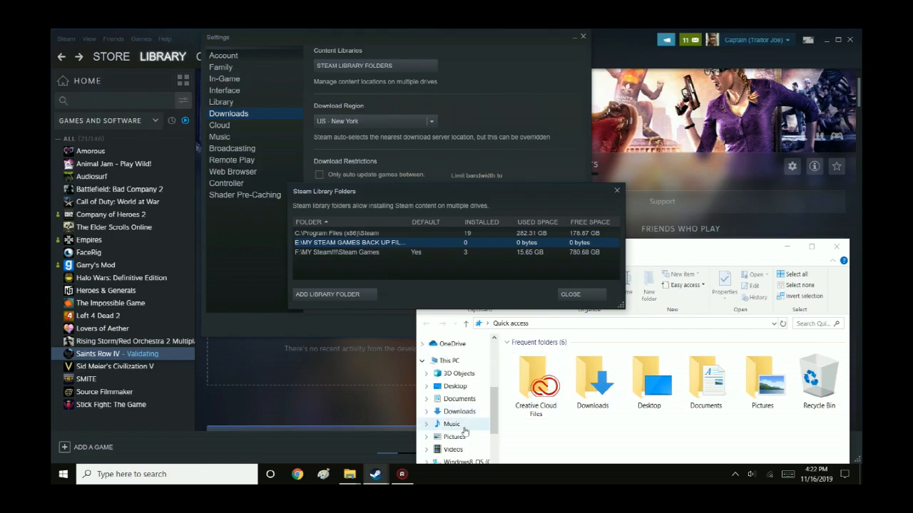
click(460, 391)
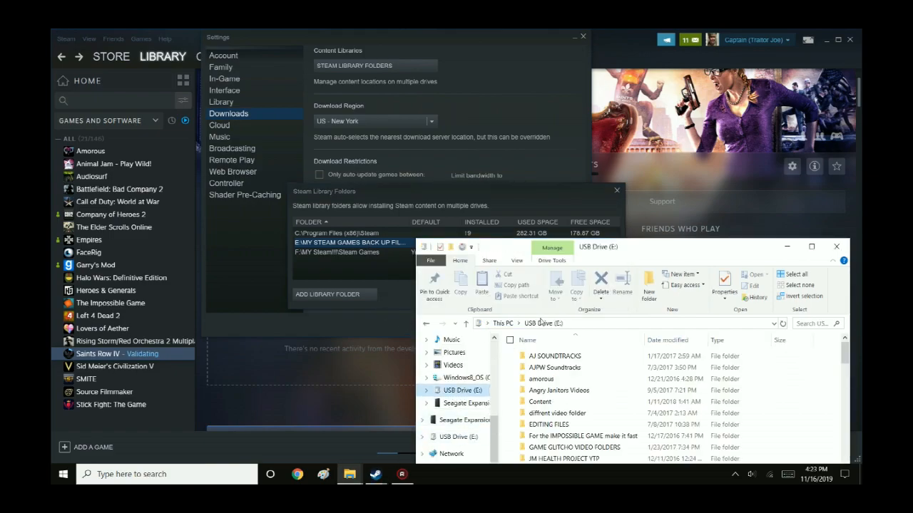
scroll(605, 412, down, 15)
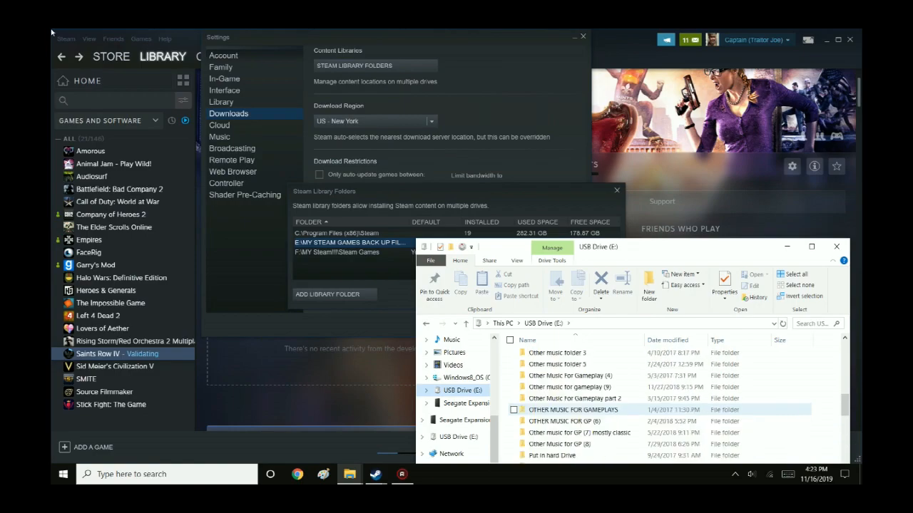
scroll(580, 428, down, 2)
scroll(579, 432, up, 3)
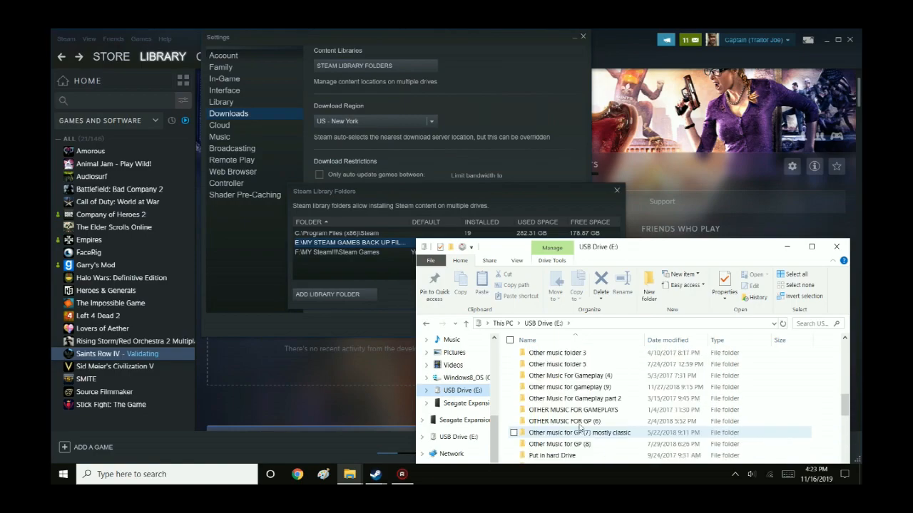
scroll(546, 413, down, 3)
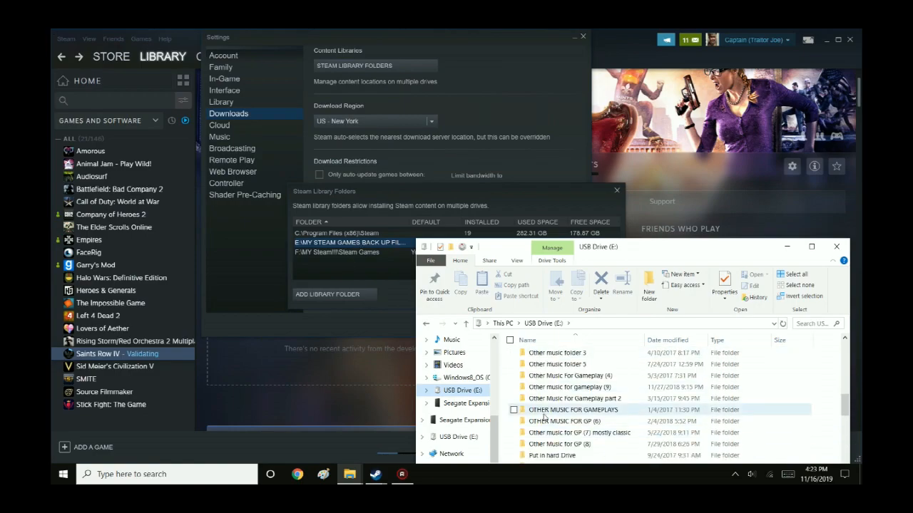
scroll(541, 414, up, 3)
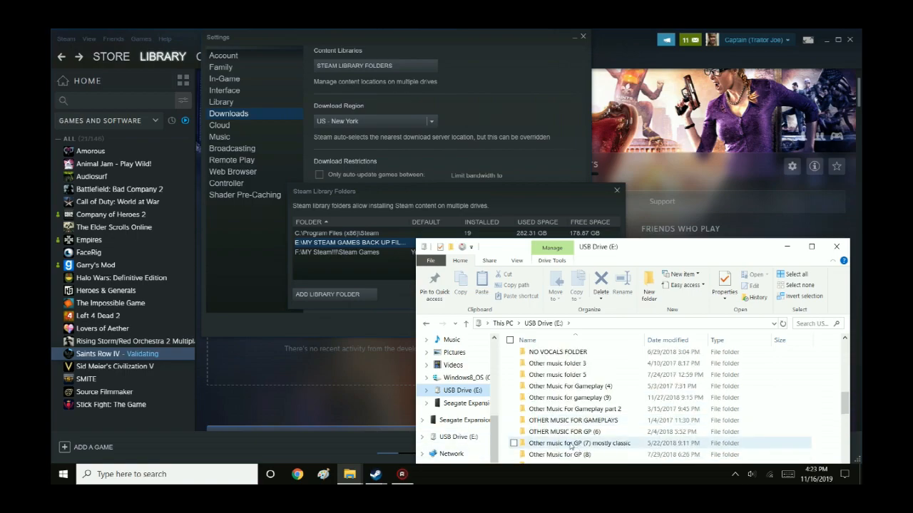
scroll(570, 447, down, 3)
scroll(560, 414, up, 5)
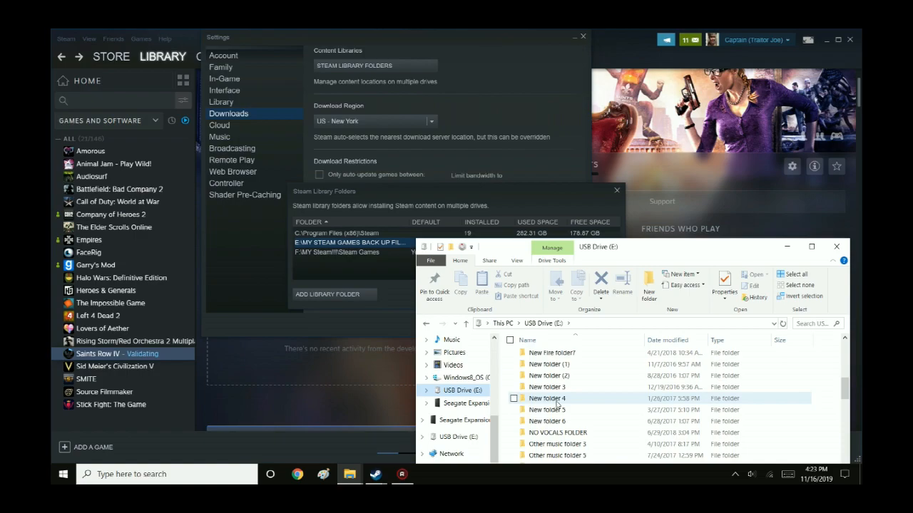
Step: Retry removing the drive E: library from Steam, and open the MY STEAM GAMES BACK UP FILES folder on USB Drive (E:)
right_click(353, 244)
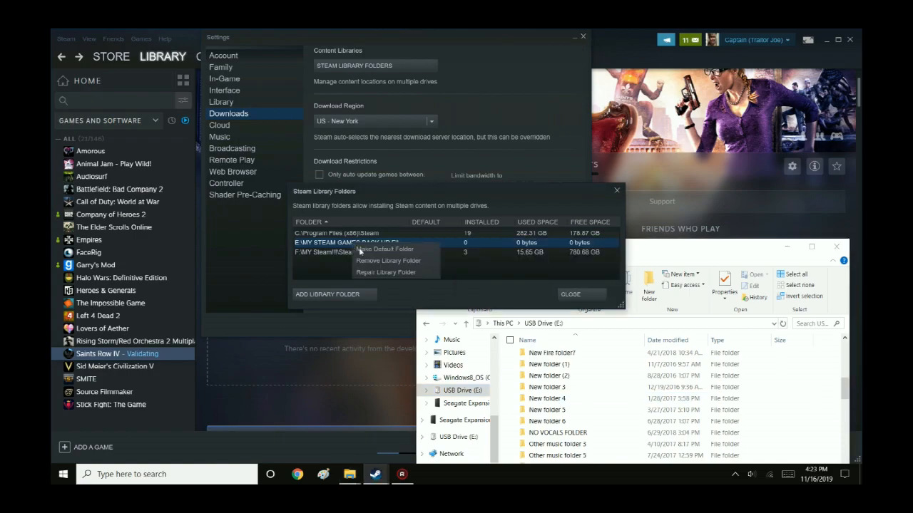
click(376, 261)
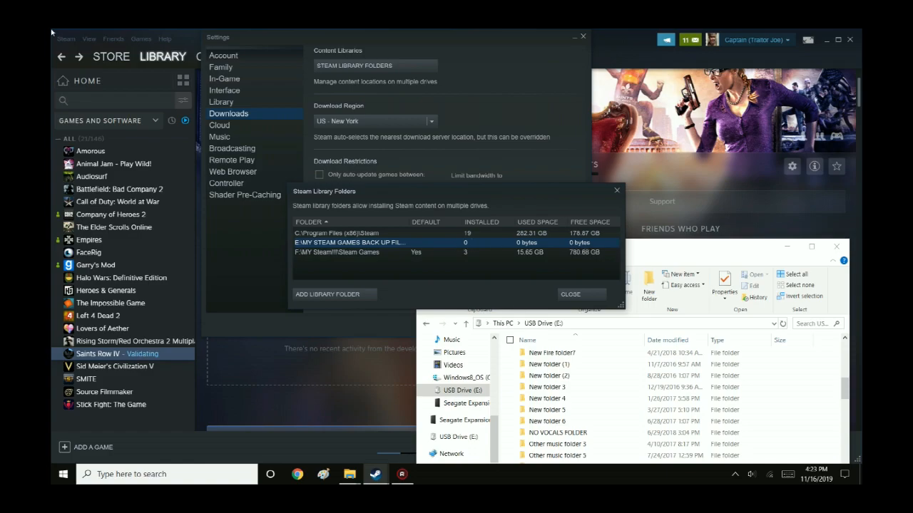
scroll(560, 421, down, 3)
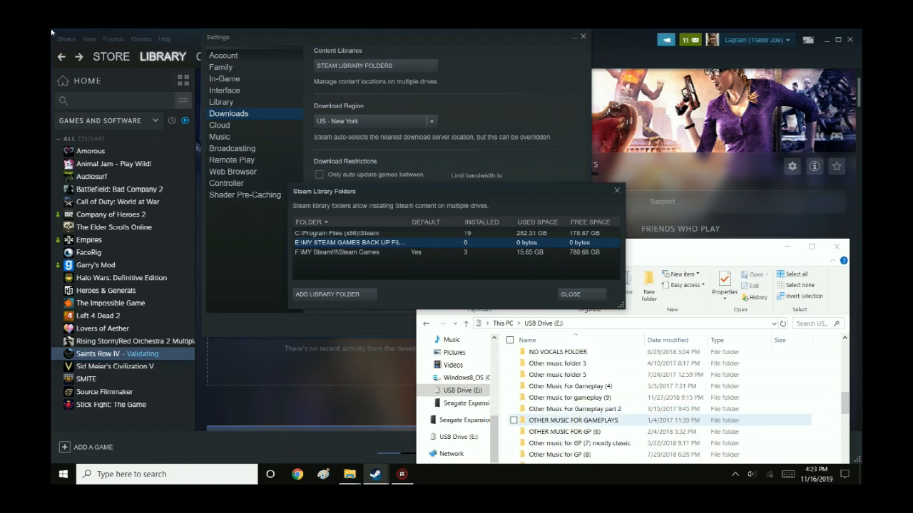
scroll(563, 429, down, 3)
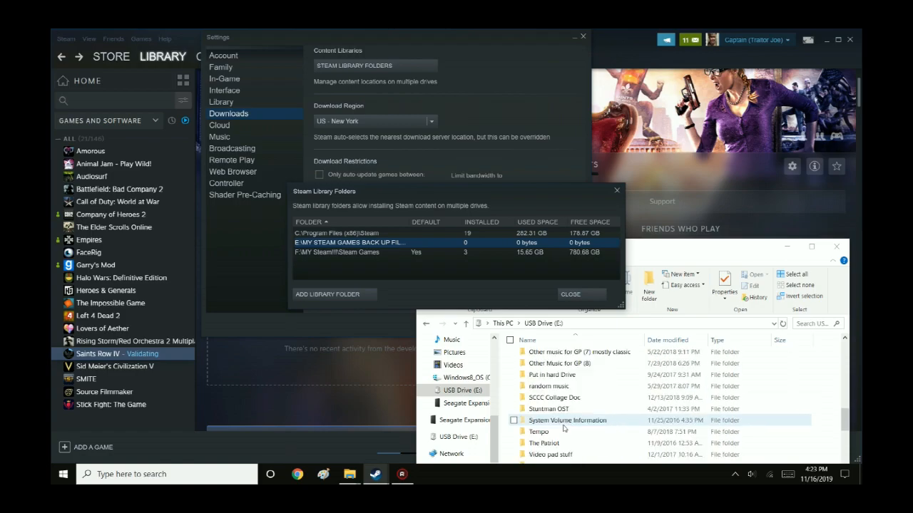
scroll(564, 428, up, 2)
scroll(564, 426, up, 3)
scroll(563, 422, up, 3)
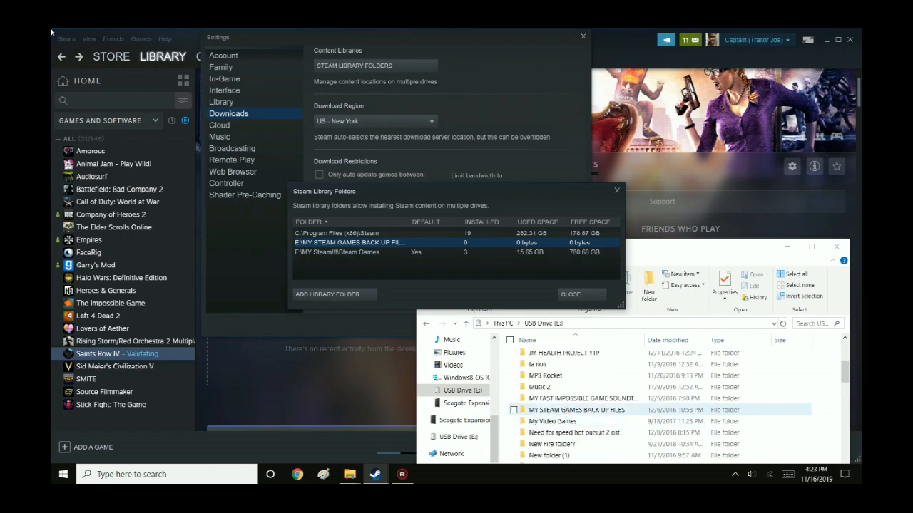
double_click(563, 410)
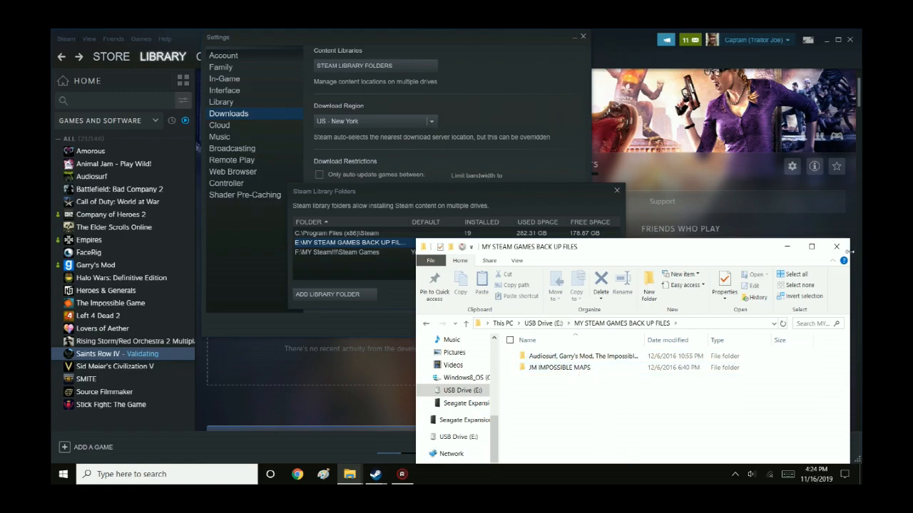
Step: Put File Explorer away, attempt the drive E: library removal once more, and close the library folders and settings windows
click(57, 34)
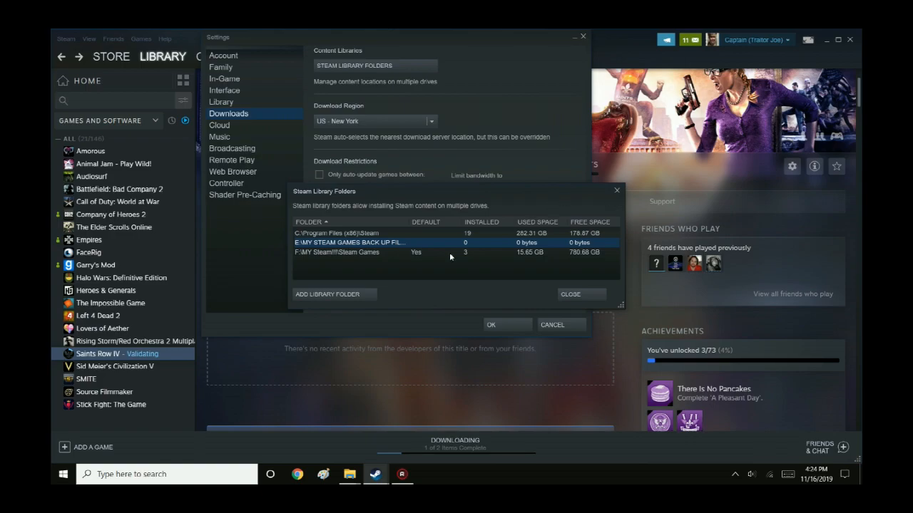
right_click(428, 241)
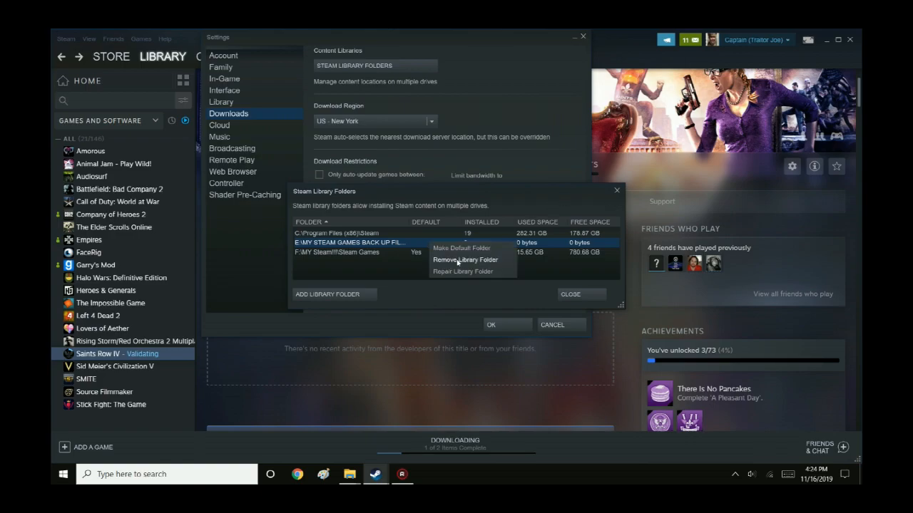
click(364, 263)
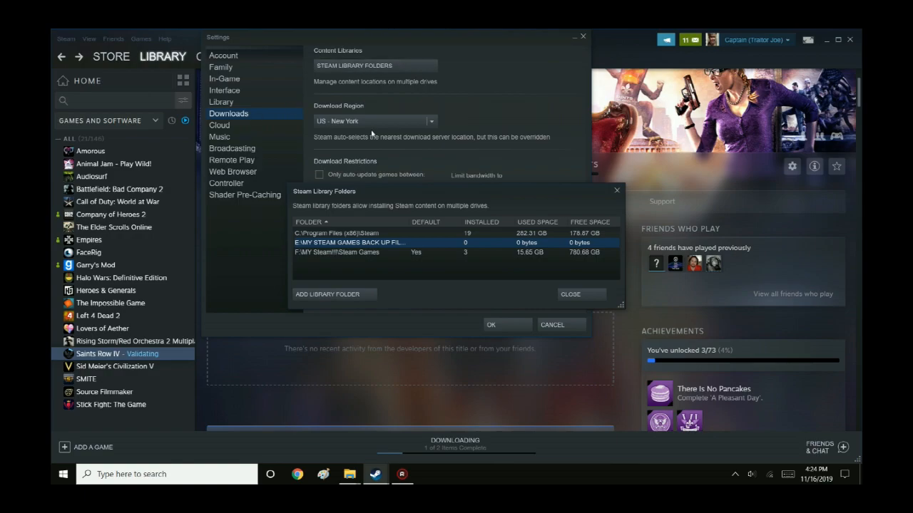
right_click(353, 244)
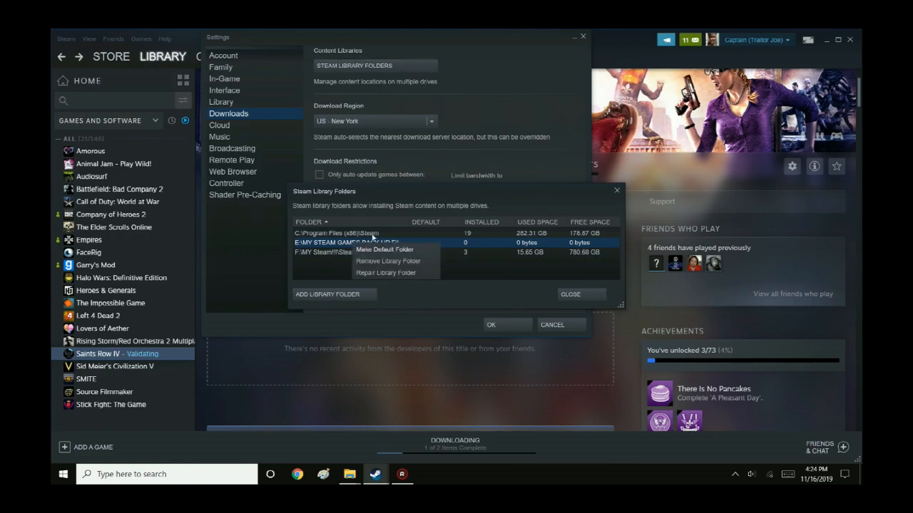
click(412, 261)
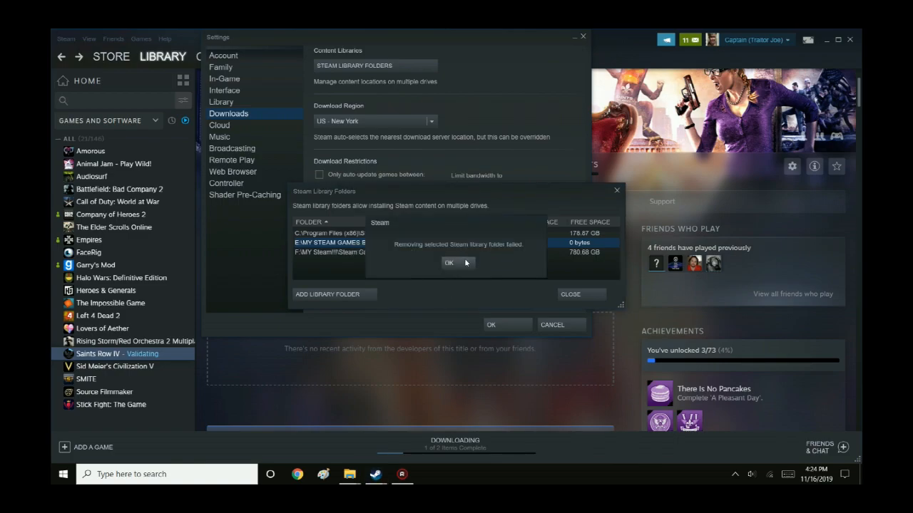
click(449, 263)
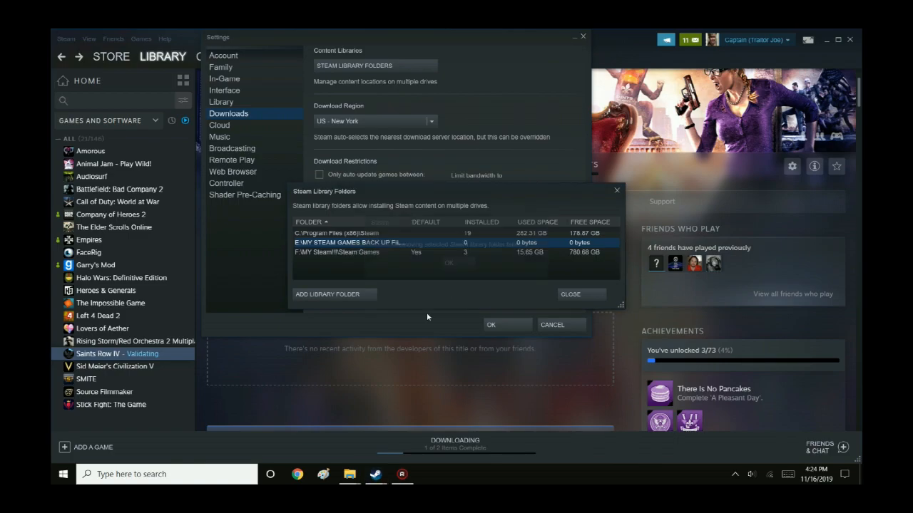
click(617, 191)
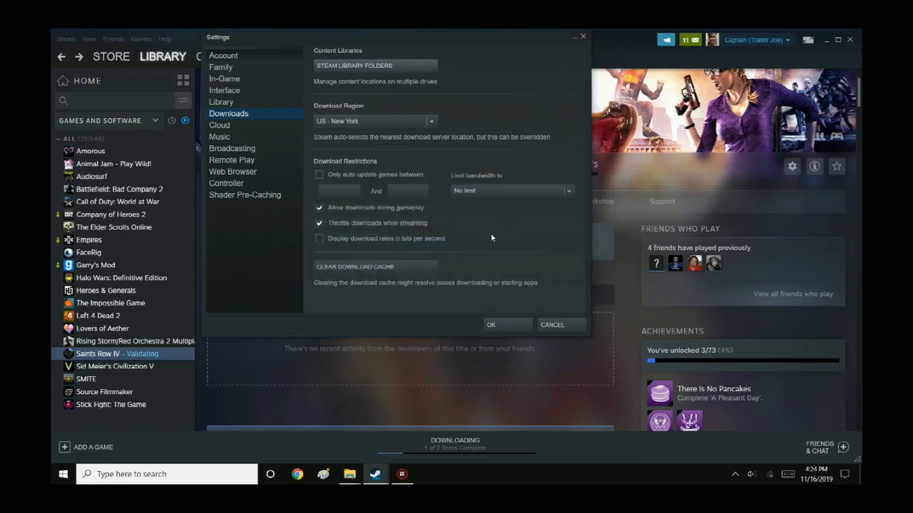
click(583, 37)
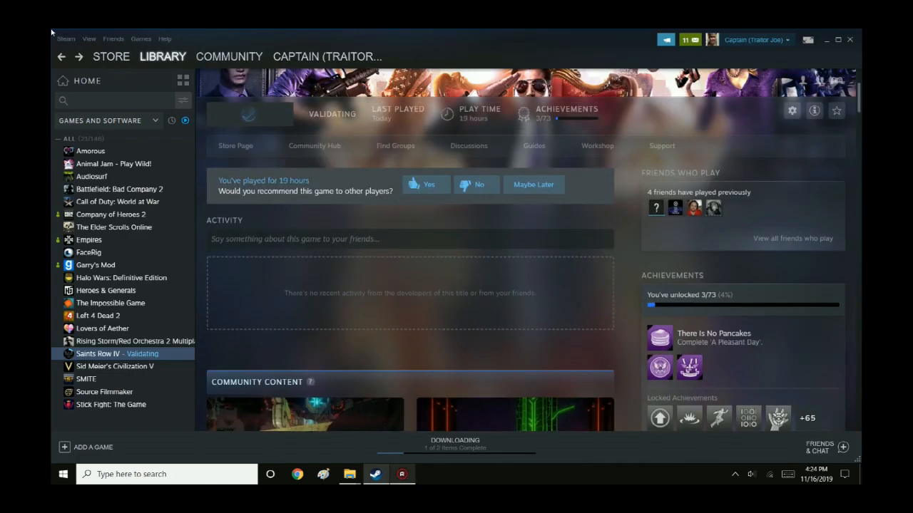
click(411, 474)
click(403, 475)
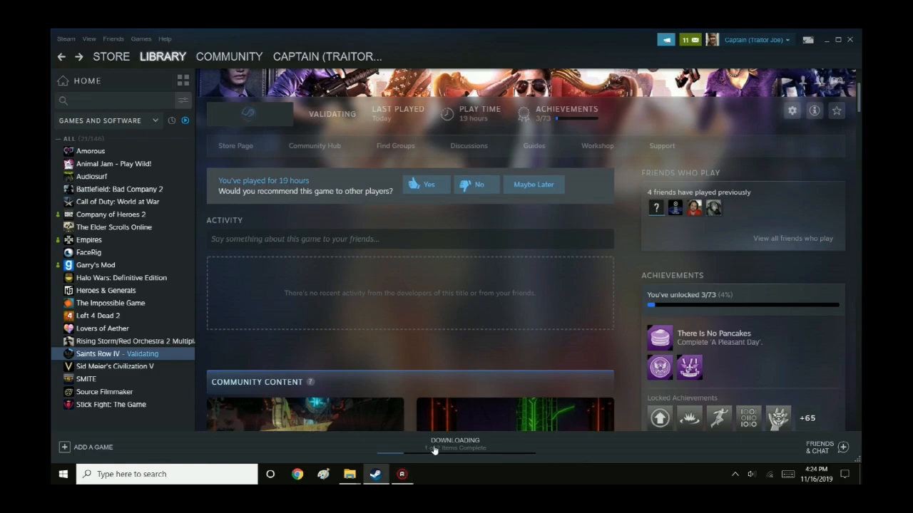
mouse_move(400, 482)
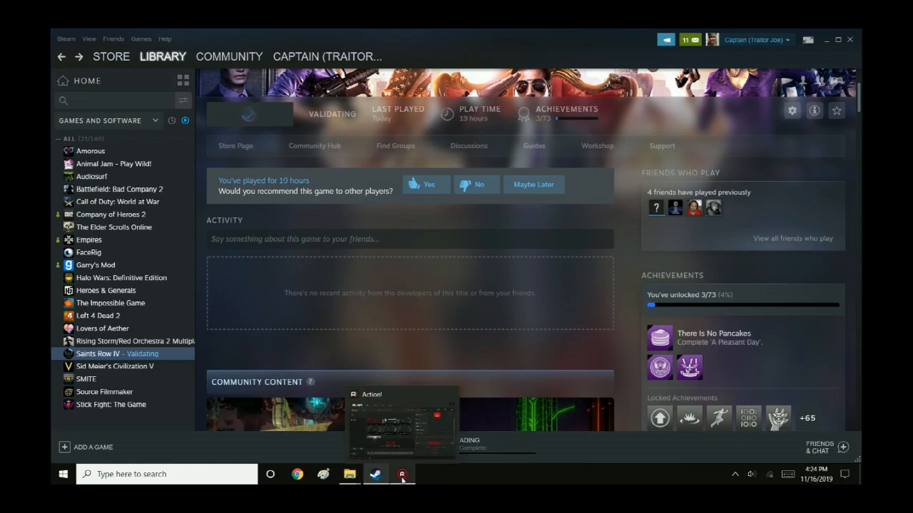
click(401, 475)
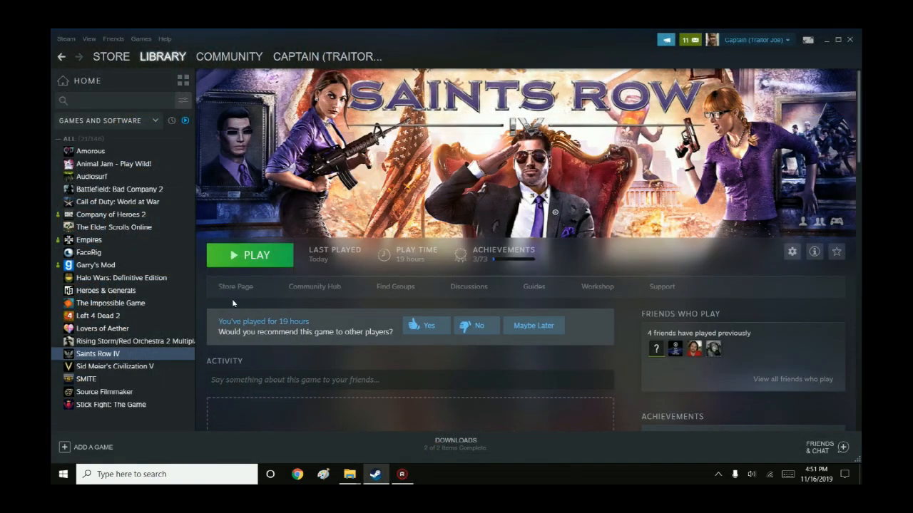
Step: Check the completed downloads list and return to the Saints Row IV page in the library
click(463, 452)
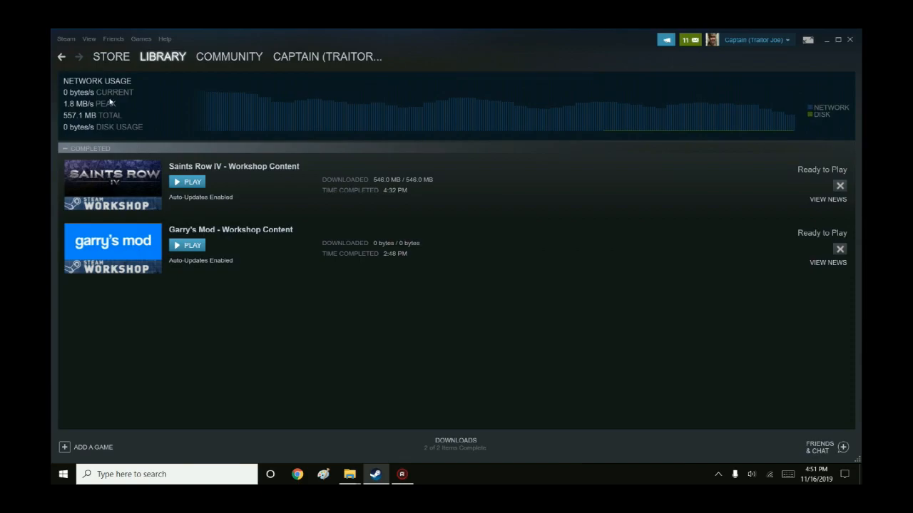
click(181, 58)
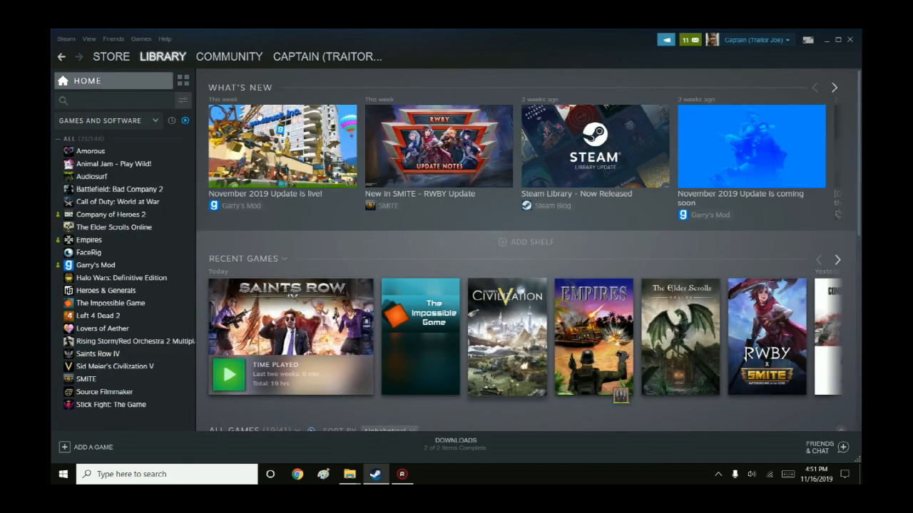
click(99, 355)
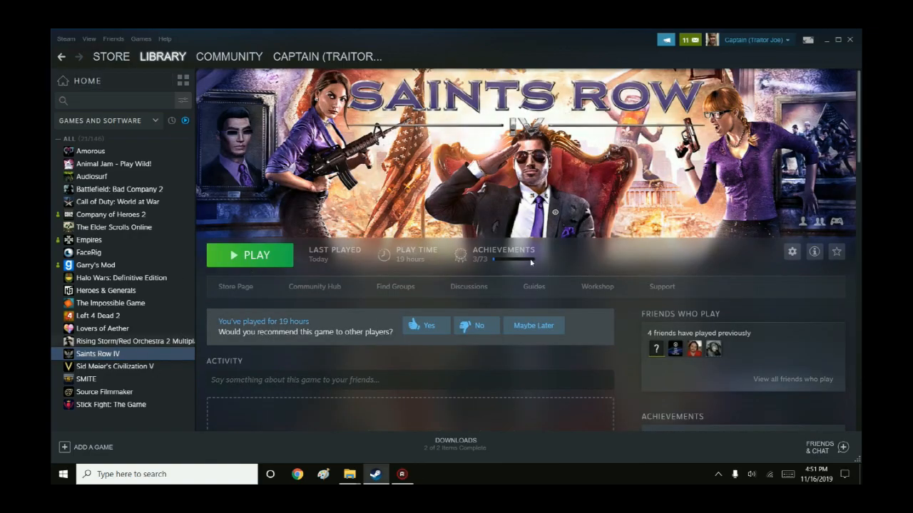
Step: Look over the Saints Row IV library page and launch the game
scroll(460, 390, down, 4)
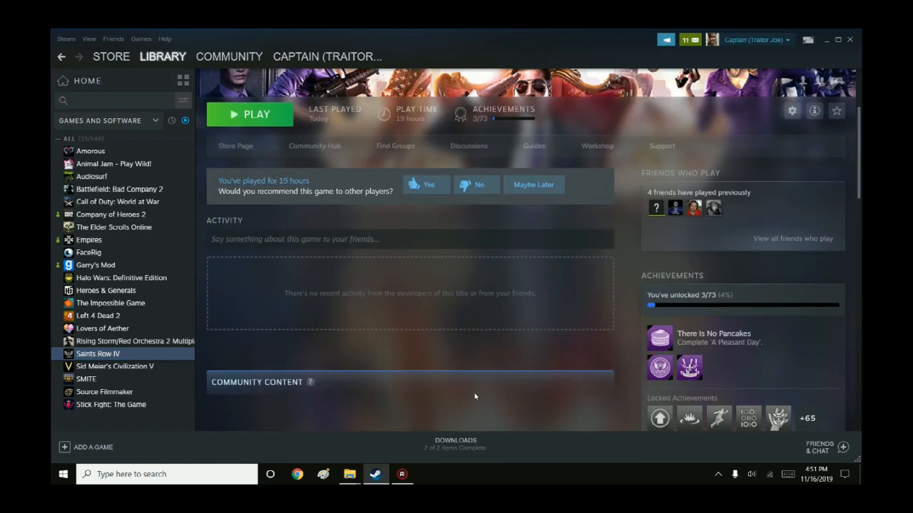
scroll(464, 367, up, 4)
scroll(343, 370, down, 2)
scroll(469, 378, up, 2)
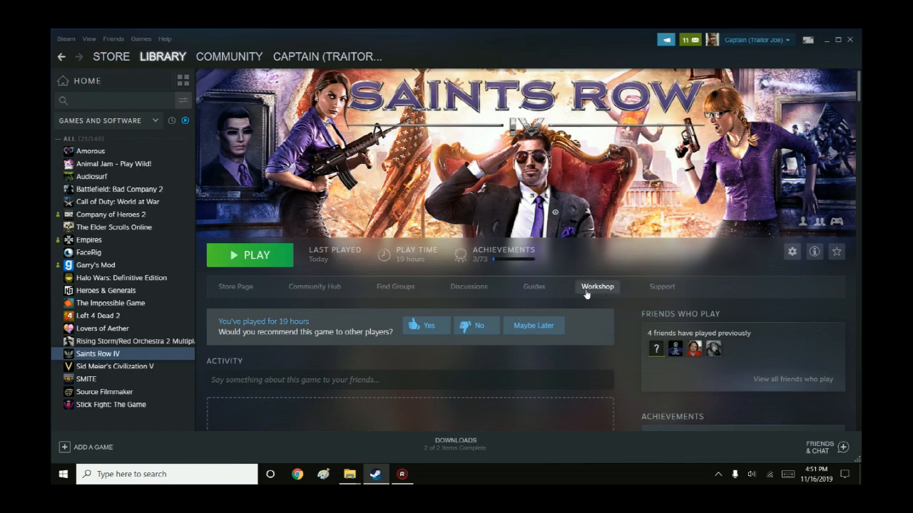
click(249, 255)
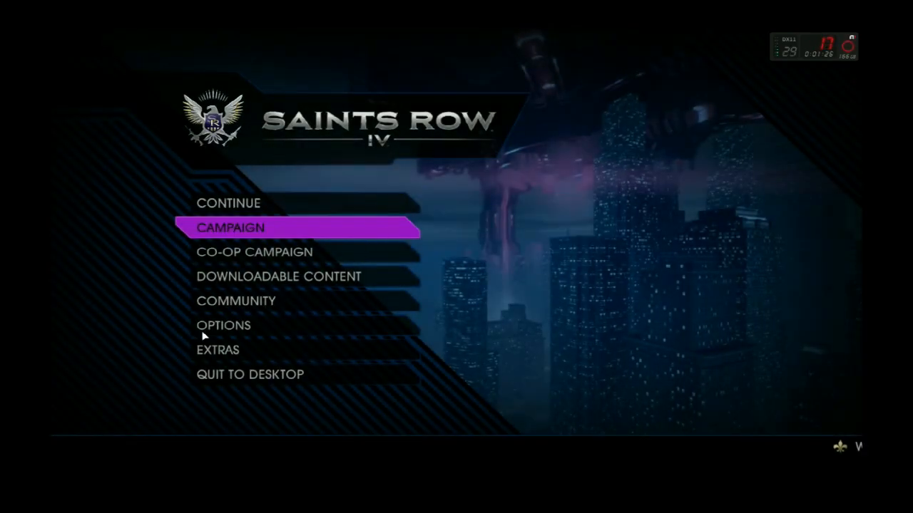
Step: Look through the saved games available to load in the Saints Row IV campaign and return to the main menu
click(314, 227)
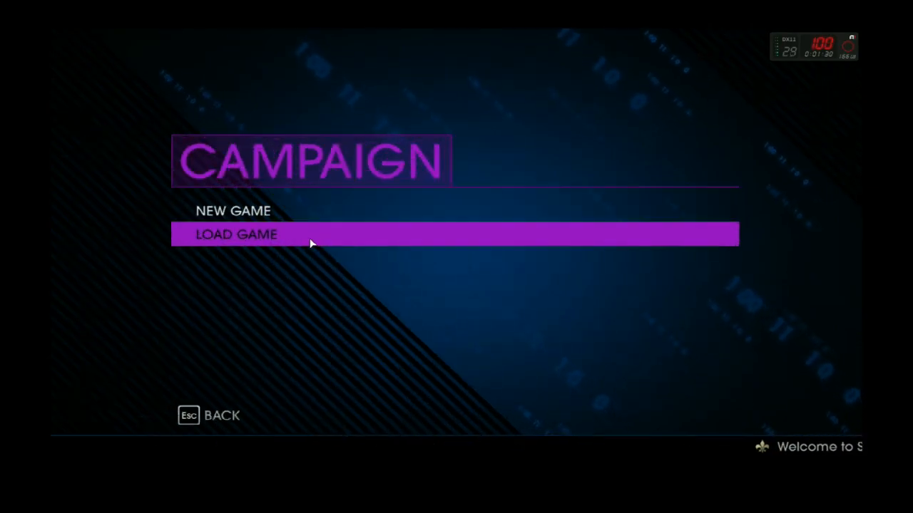
click(246, 240)
scroll(396, 373, down, 6)
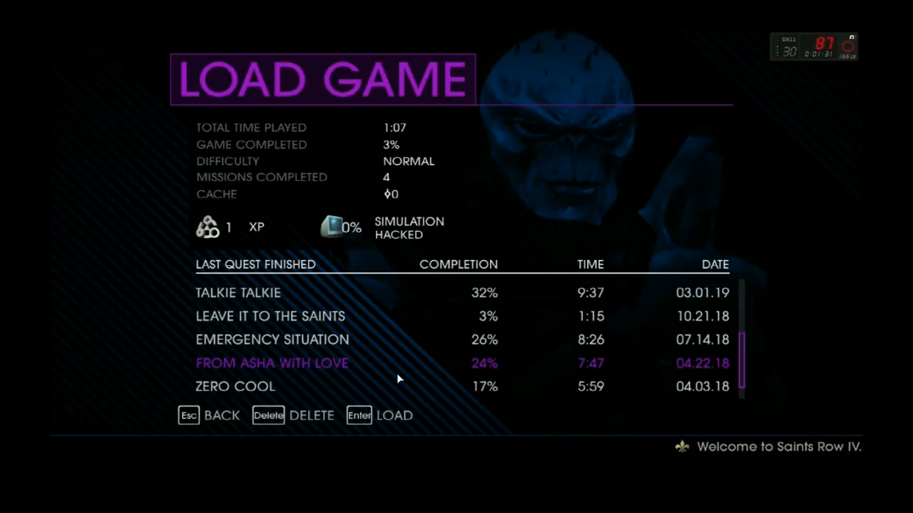
scroll(396, 373, up, 6)
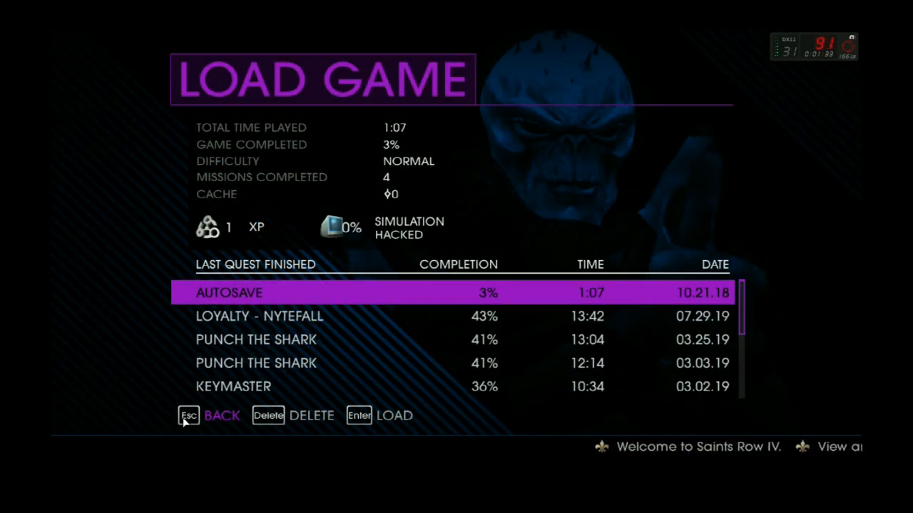
click(187, 415)
click(189, 415)
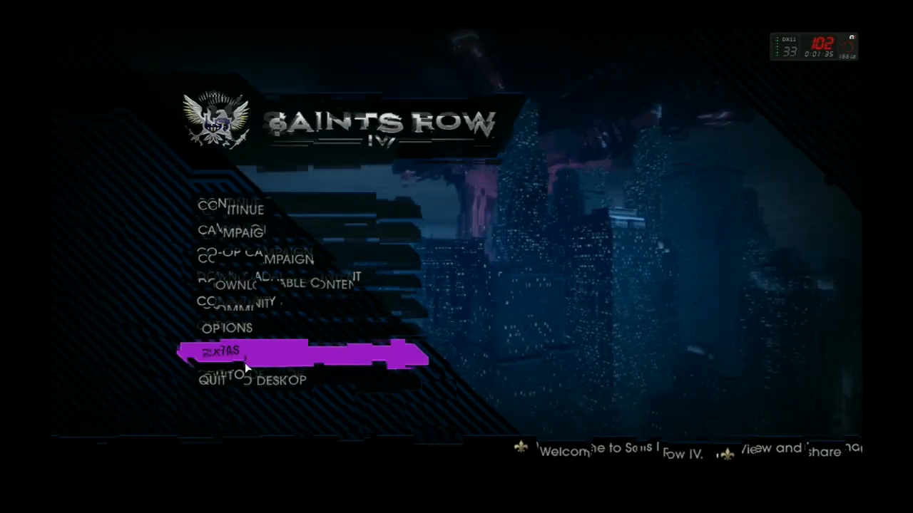
Step: Quit Saints Row IV to the desktop and confirm the exit
click(239, 377)
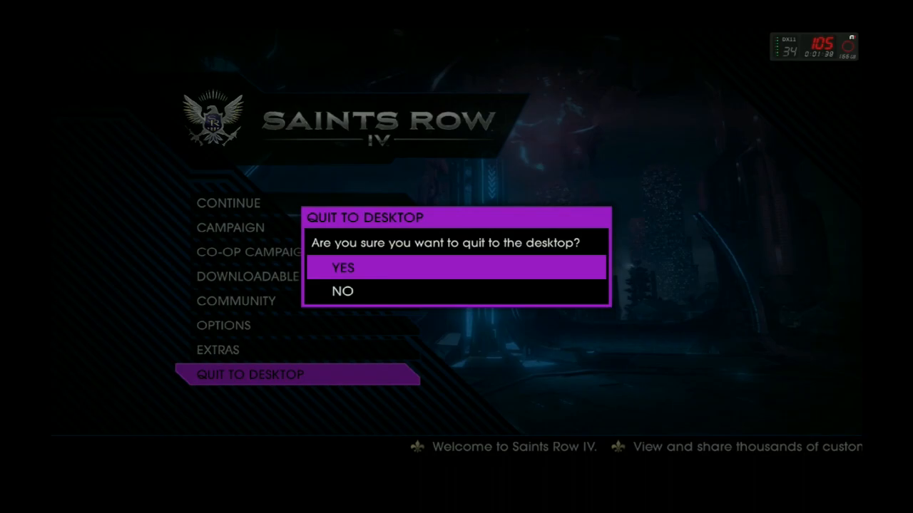
click(343, 268)
scroll(573, 421, down, 6)
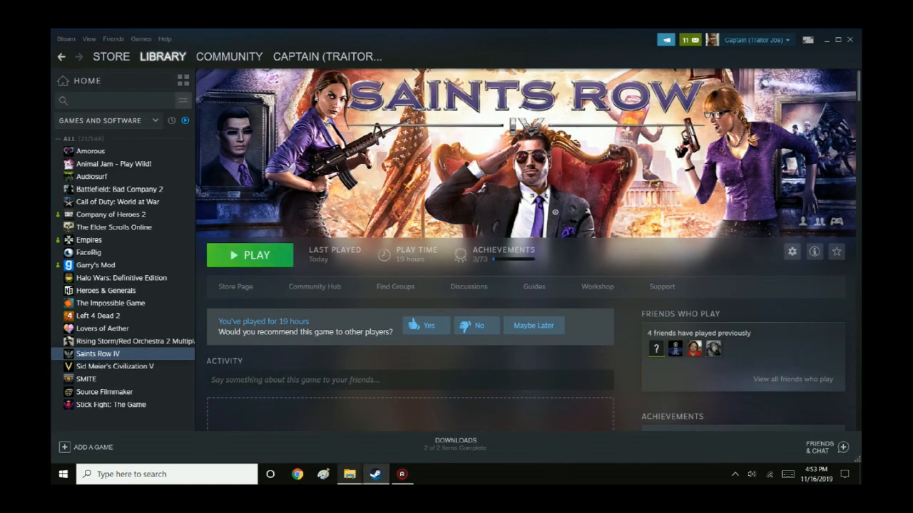
Step: Bring up the File Explorer windows showing the common folders on drives F: and C: to compare their game folders
click(349, 474)
click(404, 432)
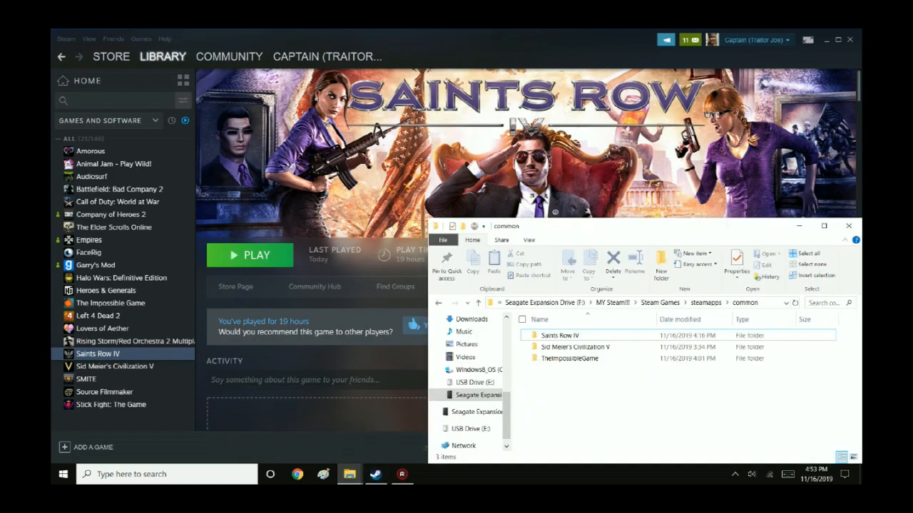
click(349, 474)
click(295, 433)
click(606, 392)
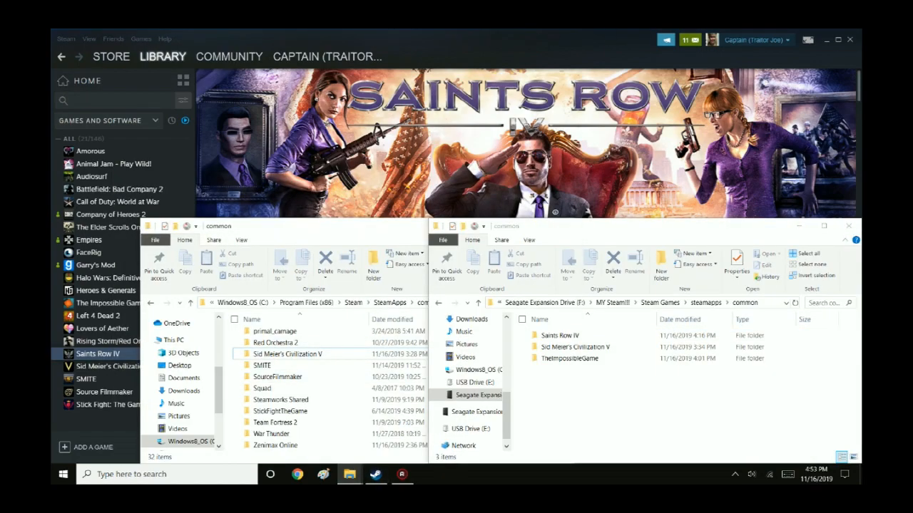
Step: View the root of Seagate Expansion Drive (F:) and the drive overview in This PC, and close both File Explorer windows
click(472, 395)
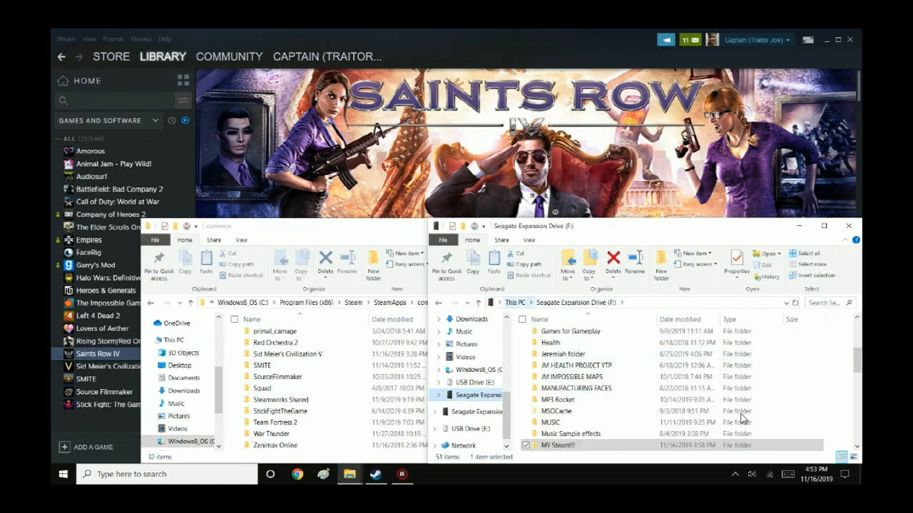
click(516, 303)
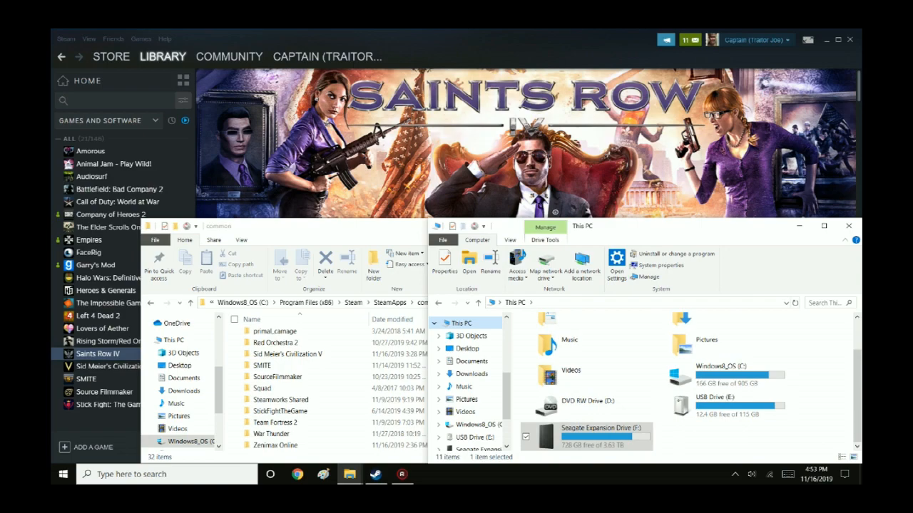
click(848, 226)
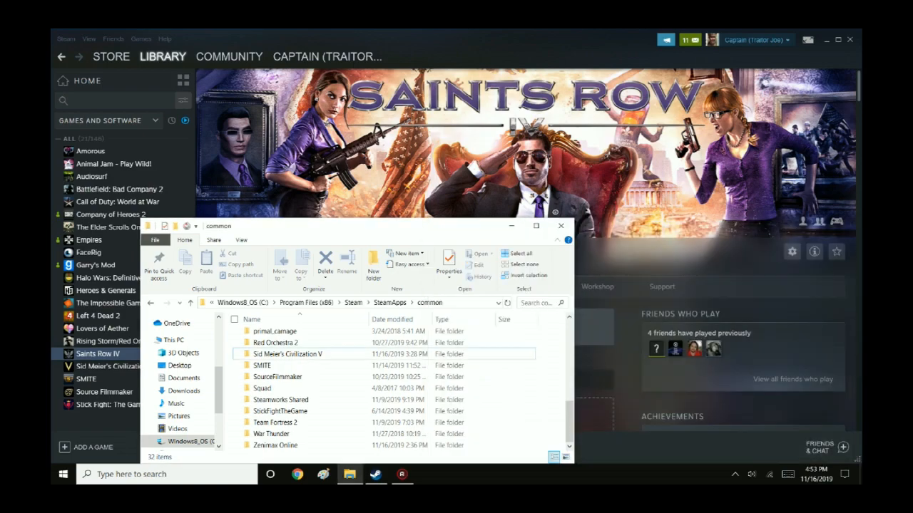
click(561, 226)
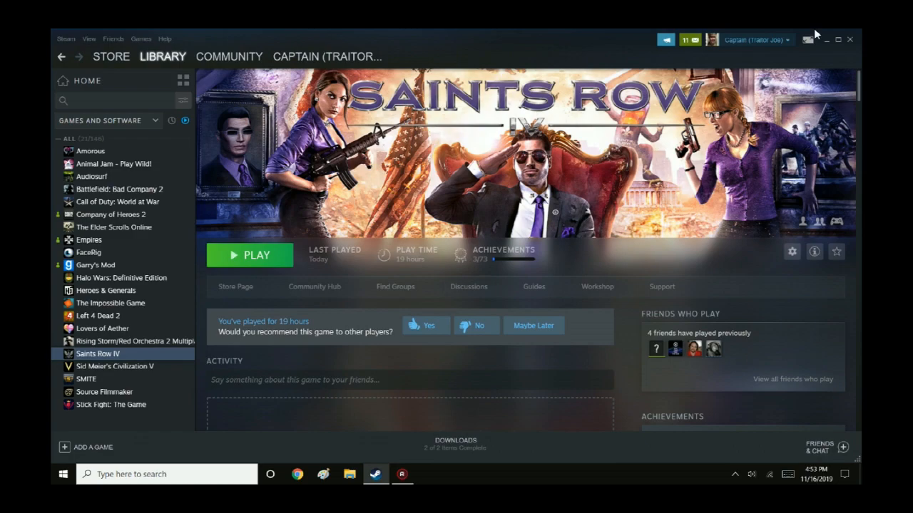